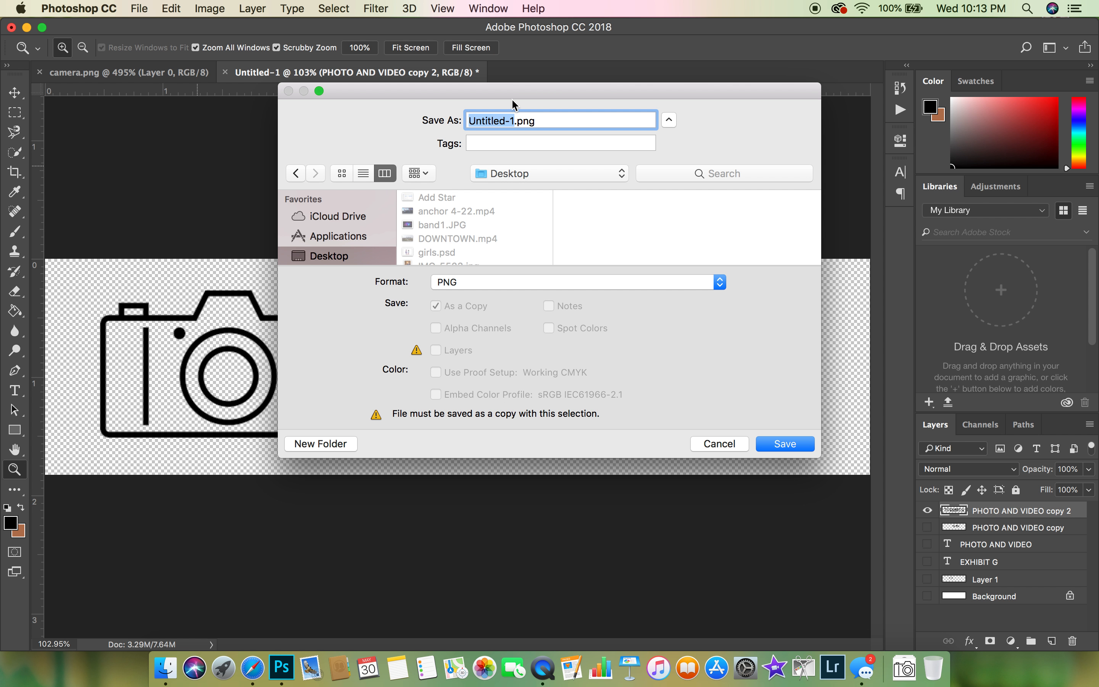
Save the logo to the Desktop as NEWLOGO.png using the large file size PNG option.
text(NEWLOGO)
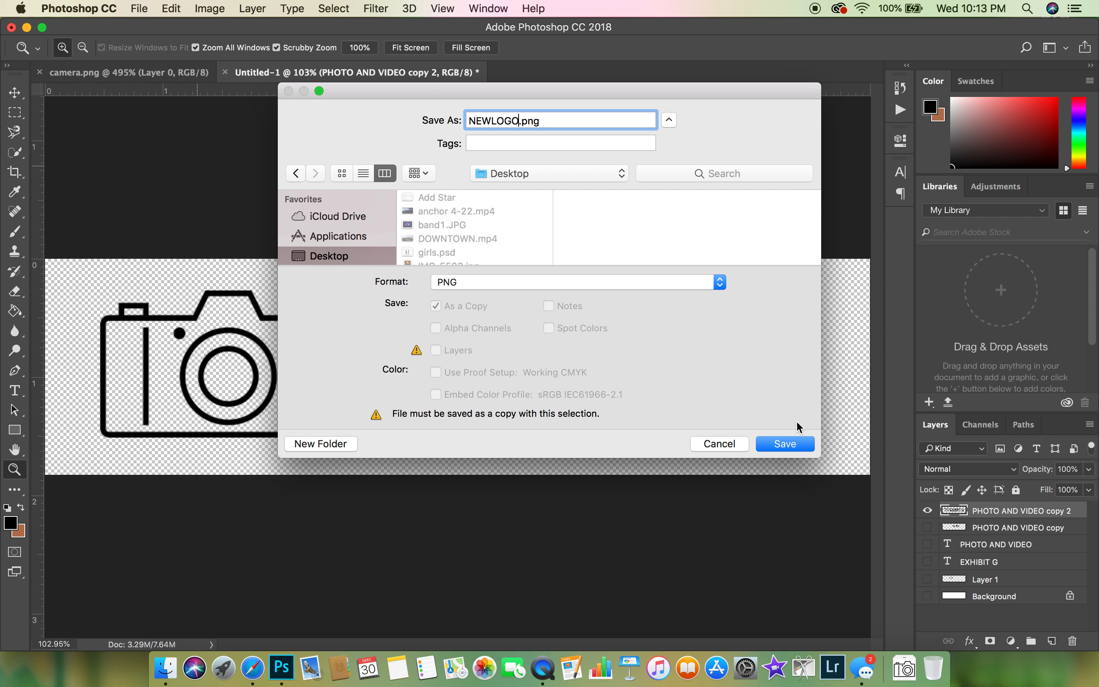
click(805, 444)
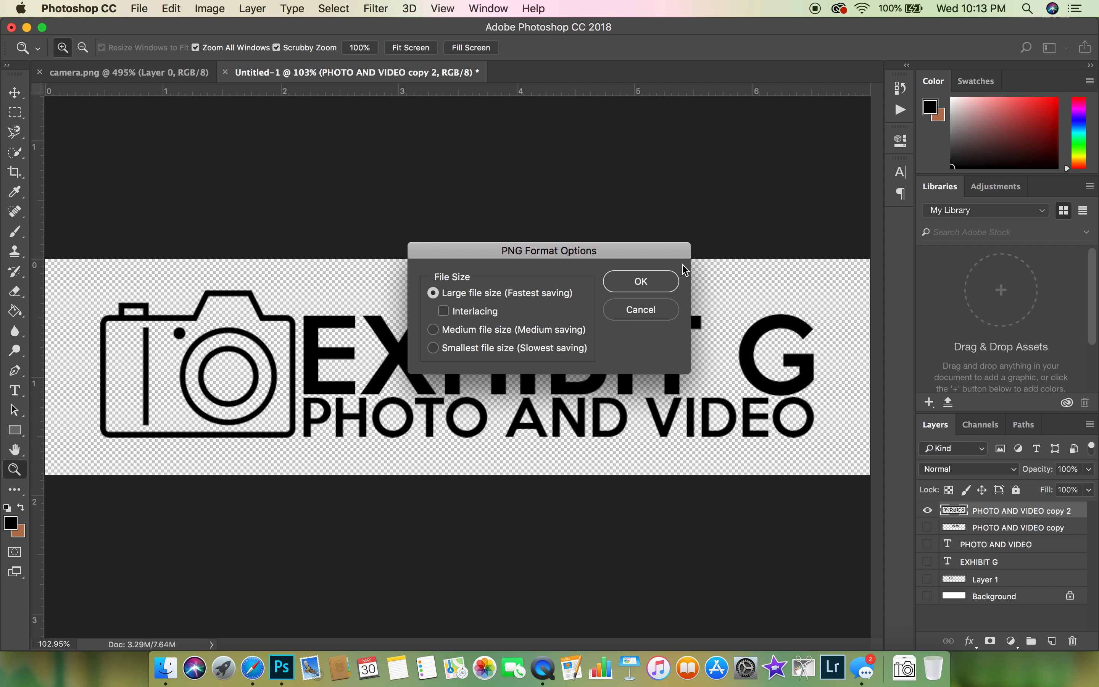
click(654, 281)
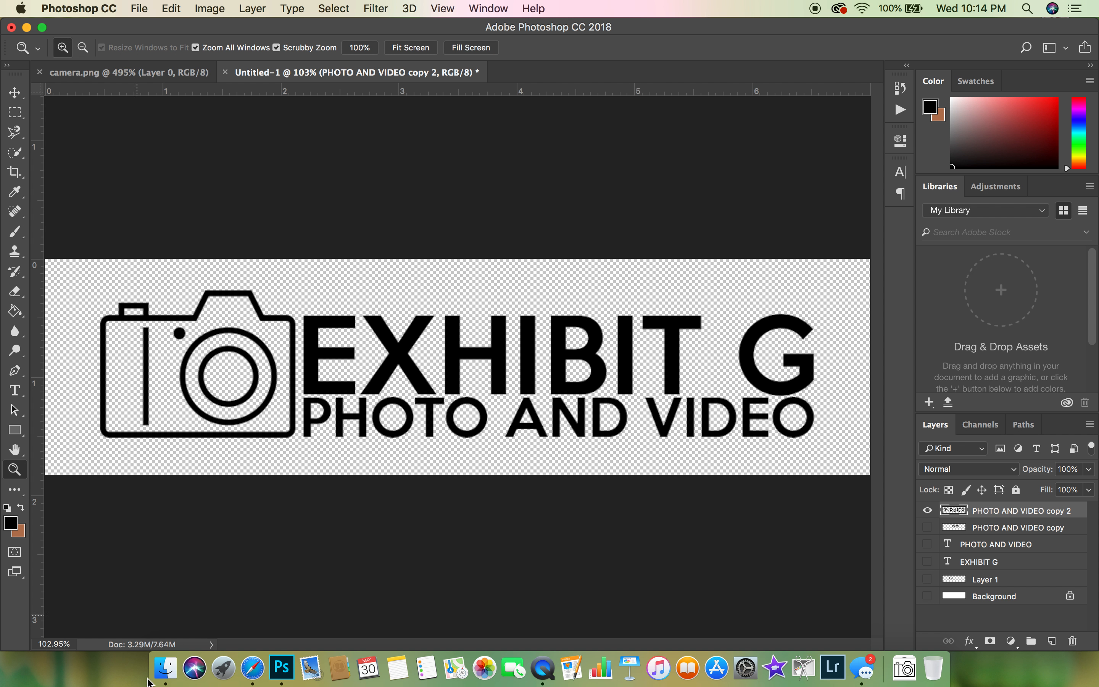
Browse for a photo to open in the client's Edits folder, inside the 2018 folder on the My Passport drive.
click(138, 9)
click(165, 43)
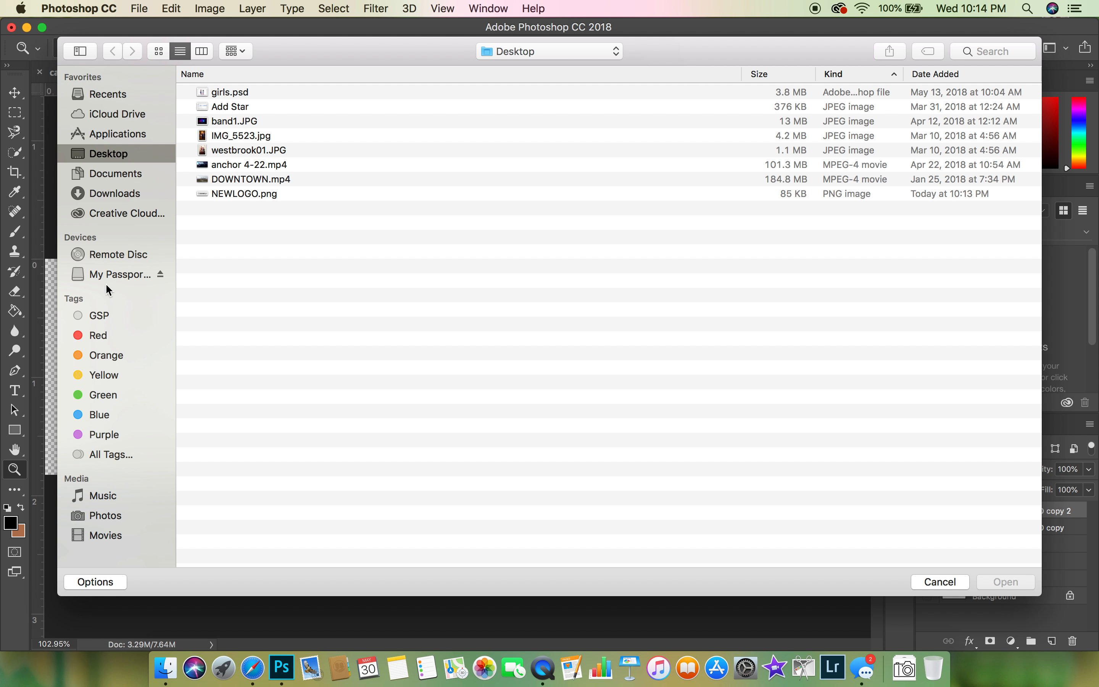
click(120, 275)
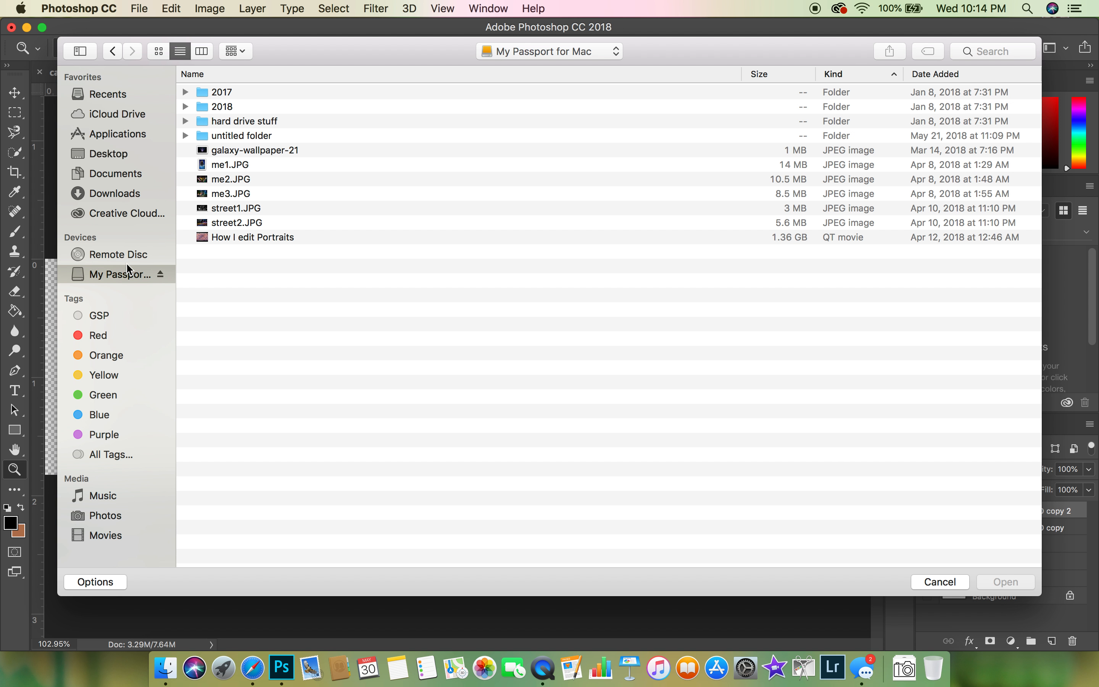
double_click(217, 103)
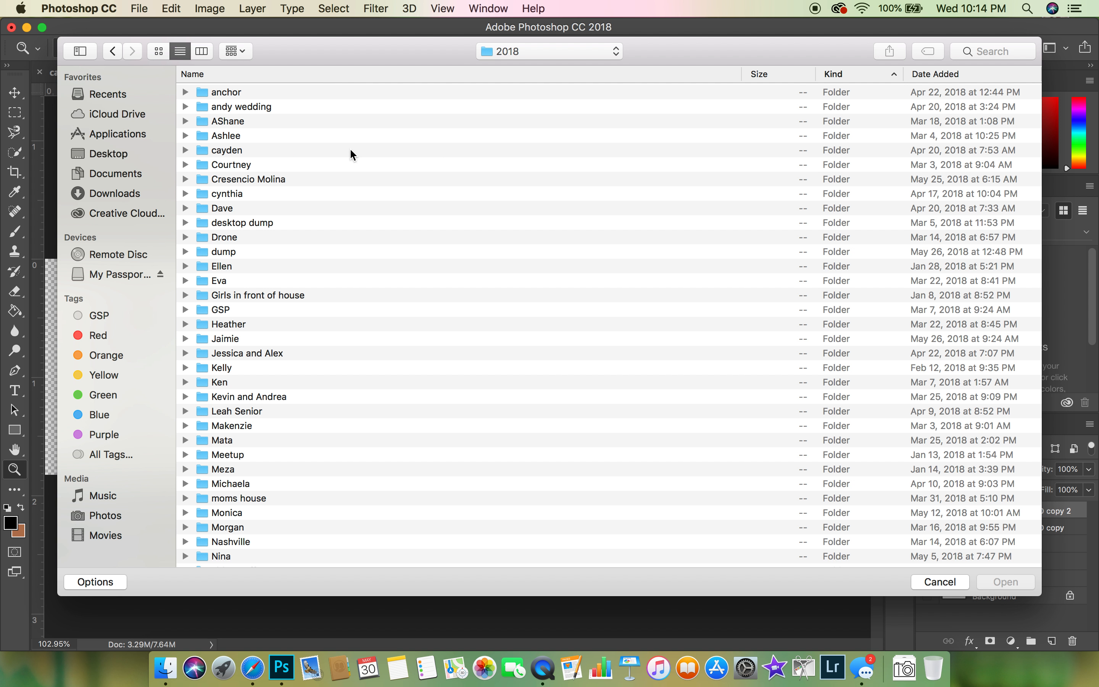
scroll(336, 312, down, 10)
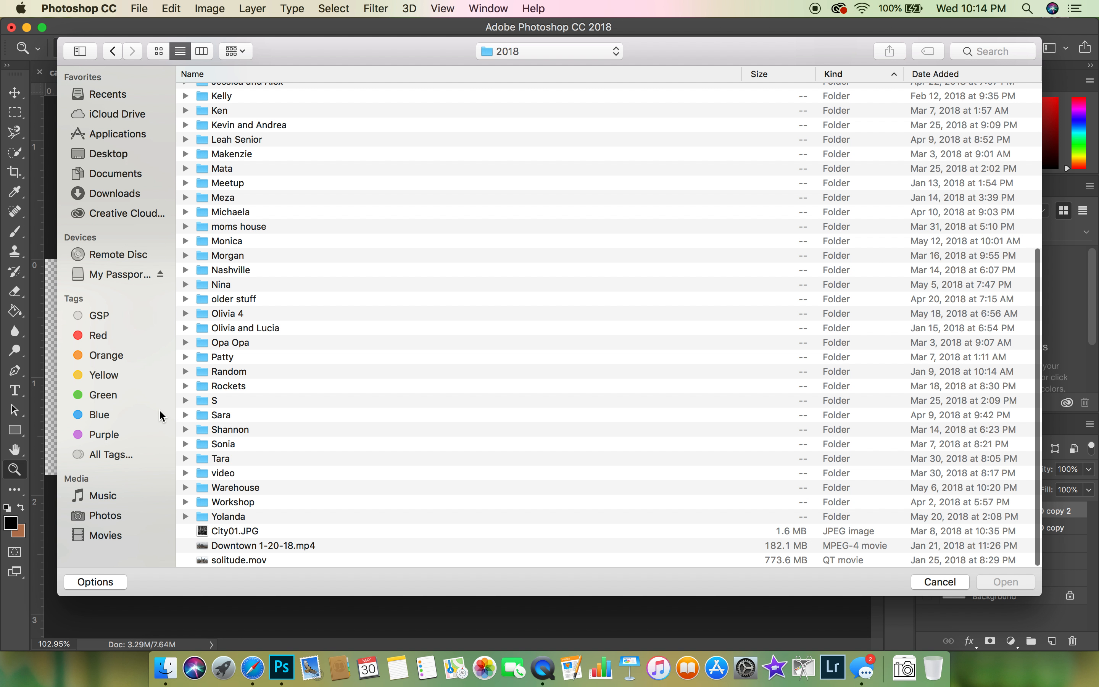
double_click(238, 429)
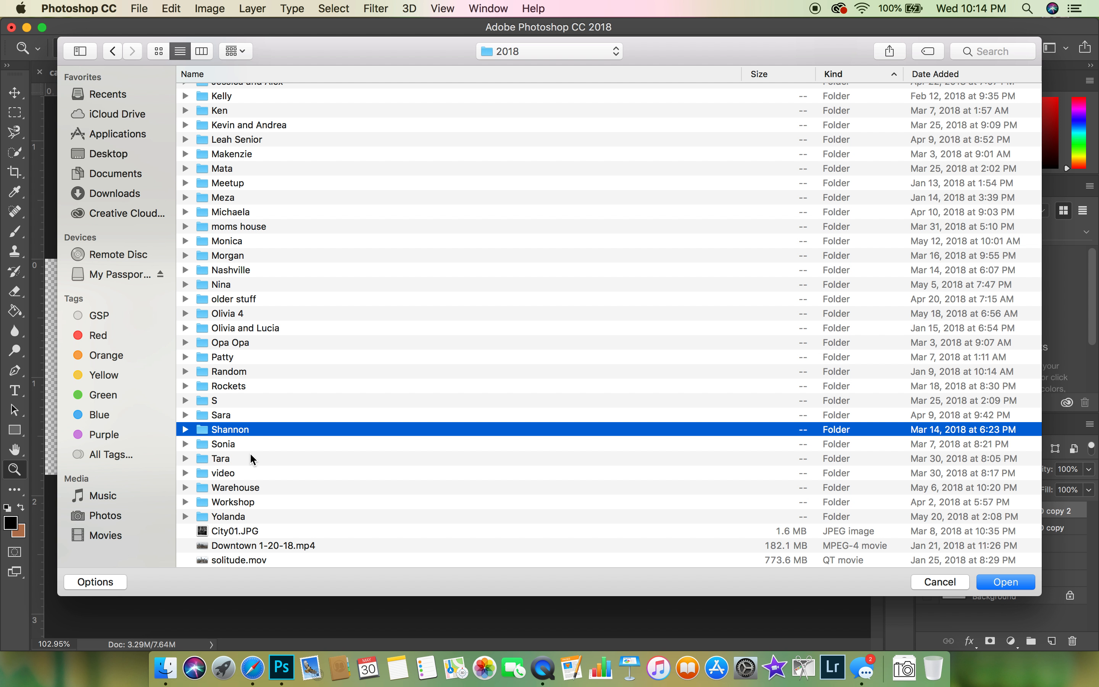
double_click(221, 94)
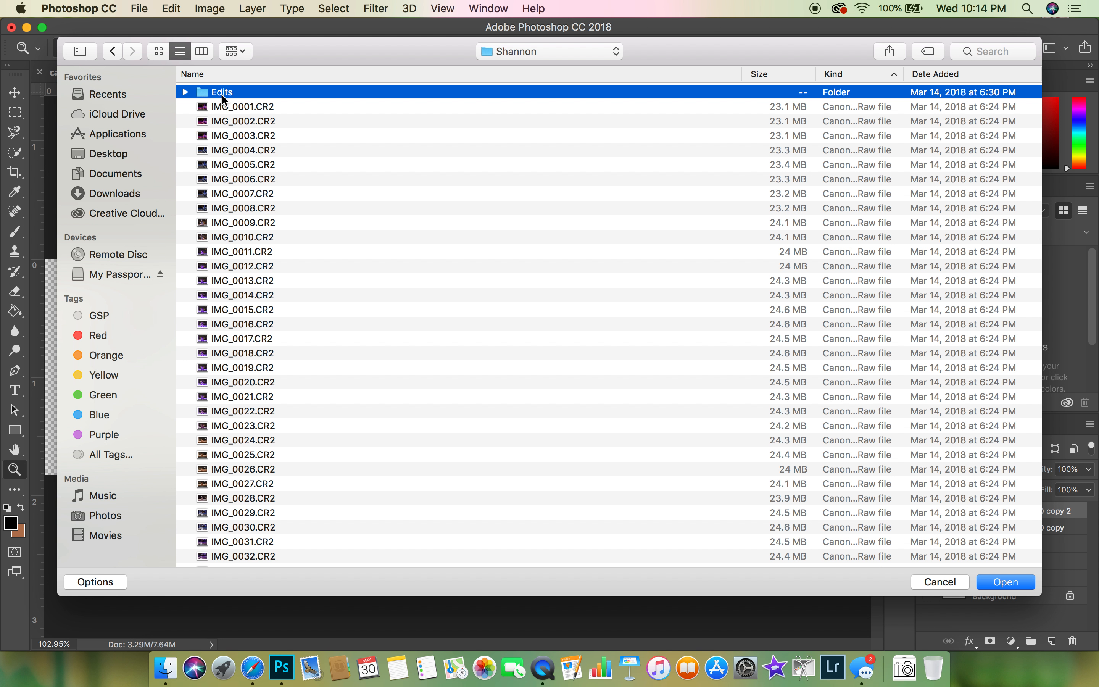
Show the Edits folder as thumbnails and open the purple-toned landscape portrait numbered 11.
scroll(272, 432, down, 15)
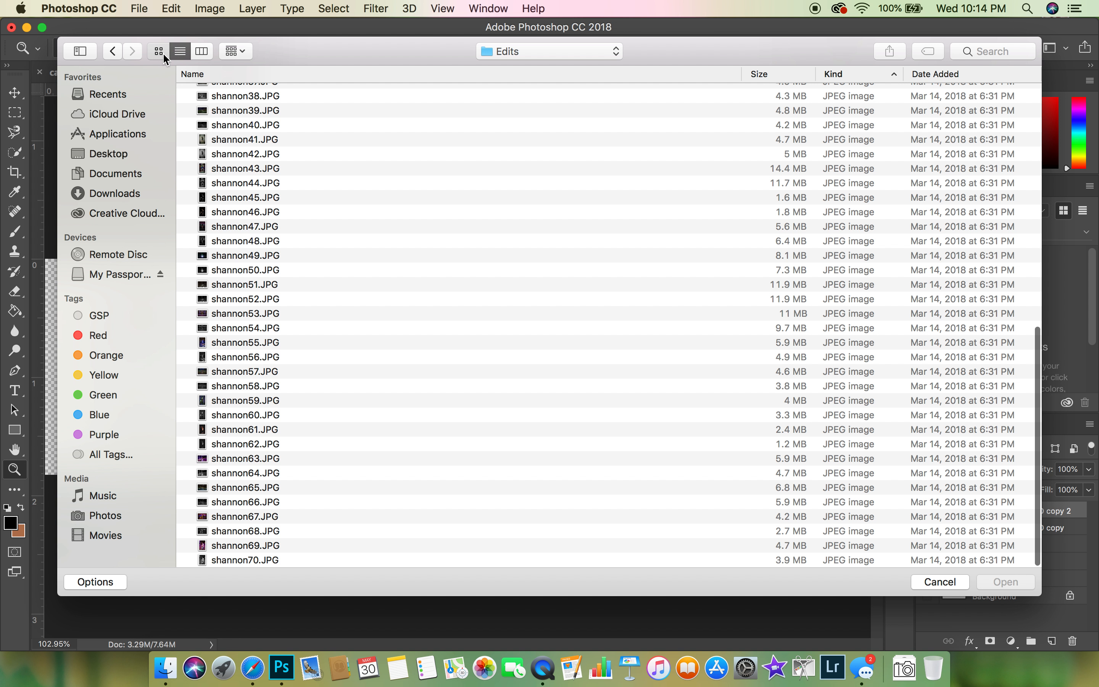
click(160, 51)
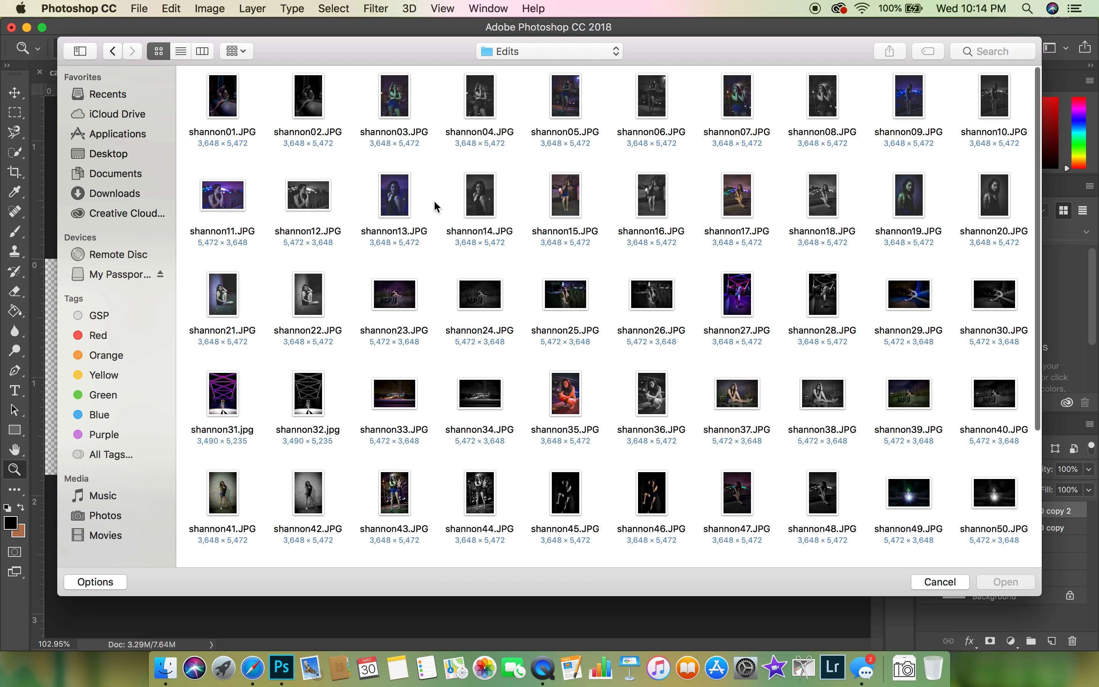
click(231, 203)
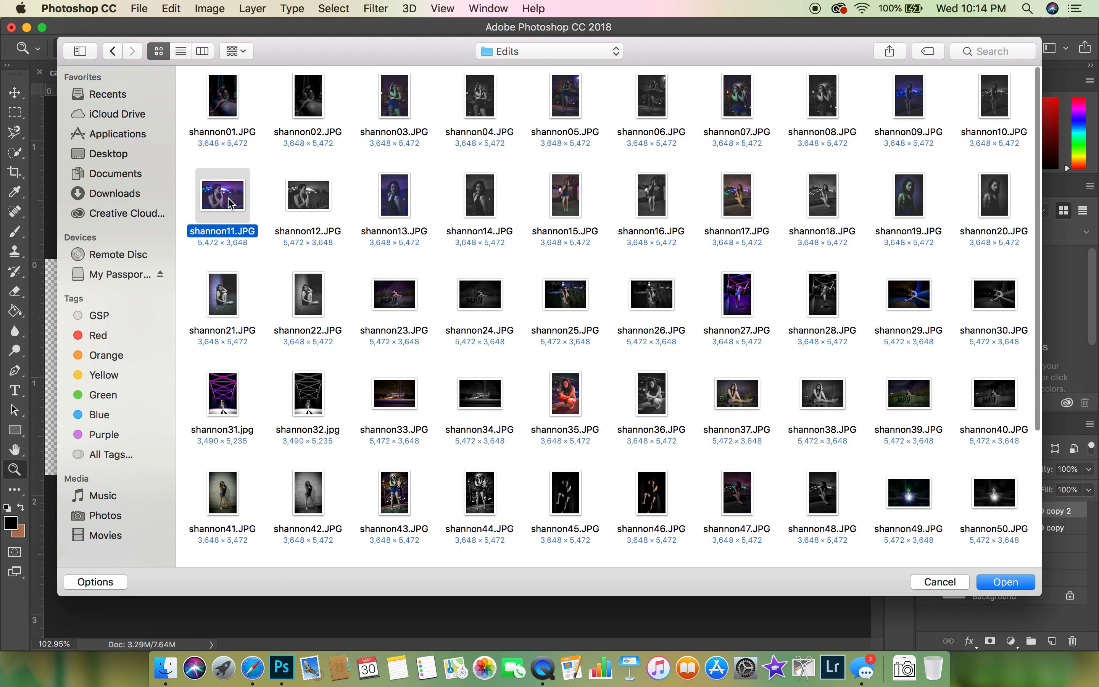
double_click(231, 203)
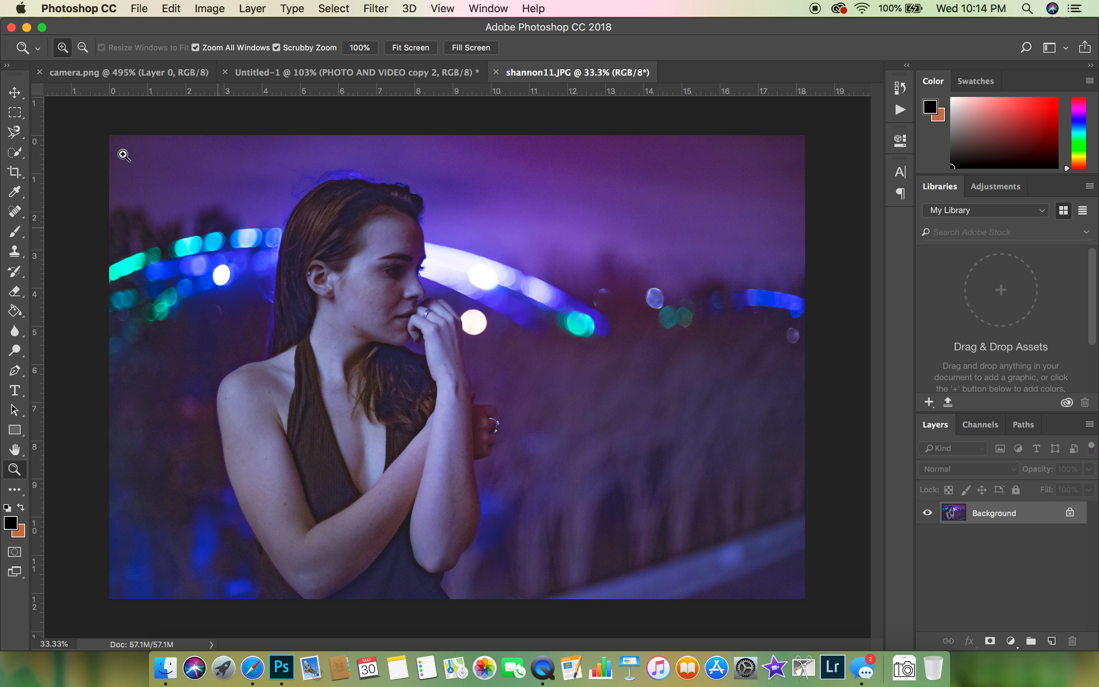
Place NEWLOGO.png from the Desktop into the portrait as a linked file.
click(137, 9)
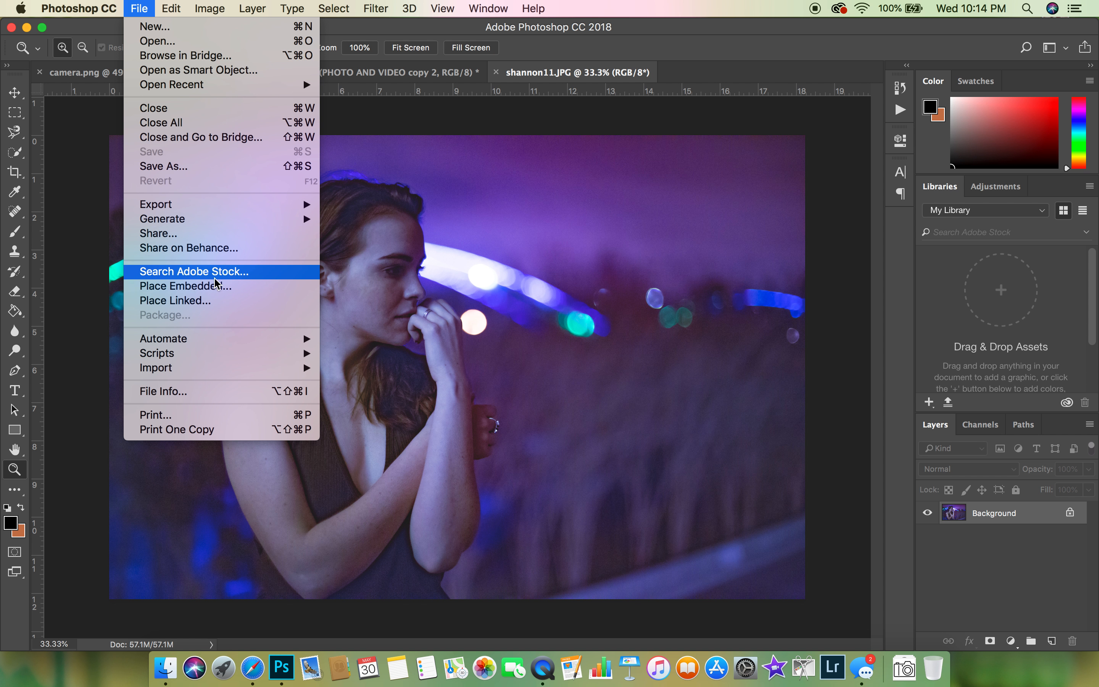
click(210, 300)
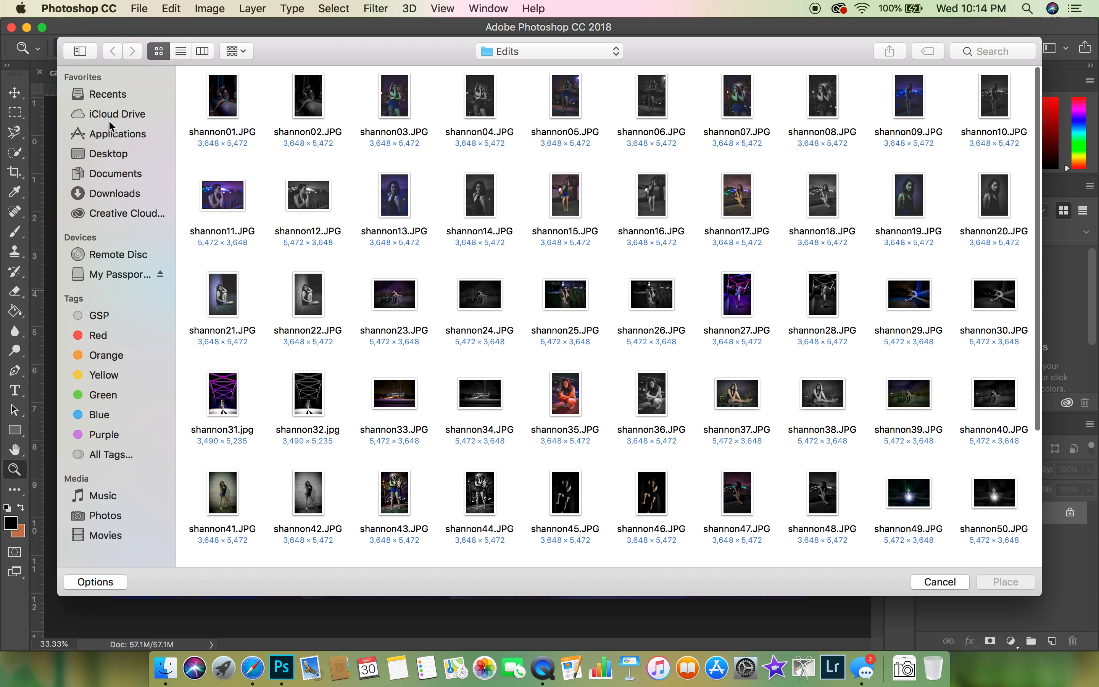
click(108, 155)
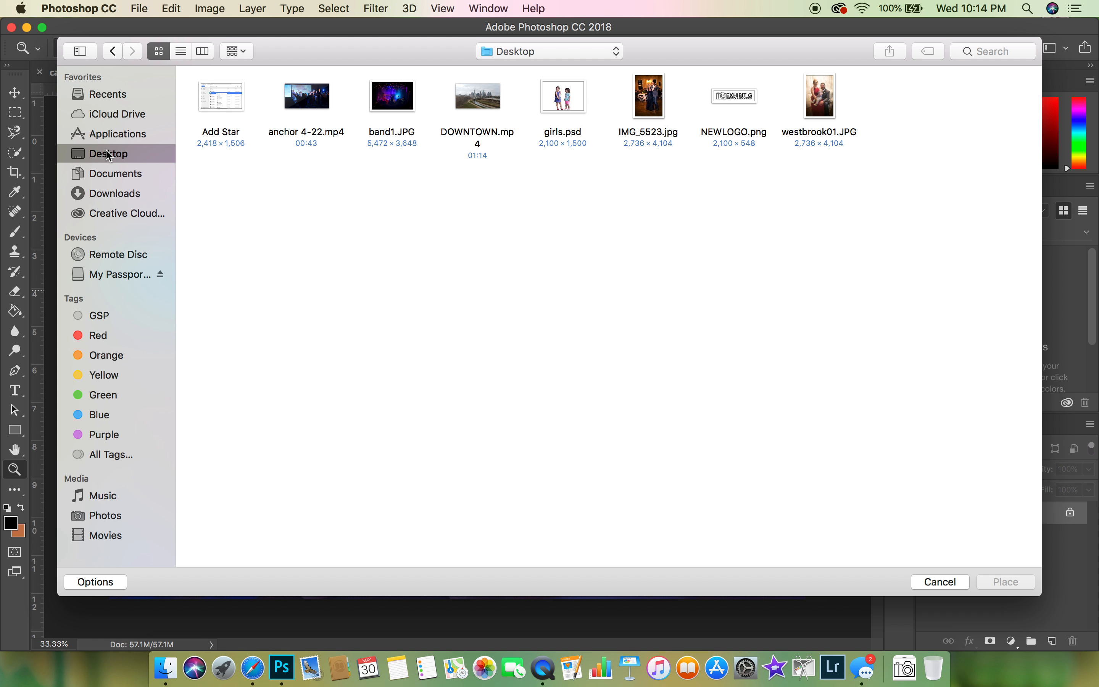
click(727, 103)
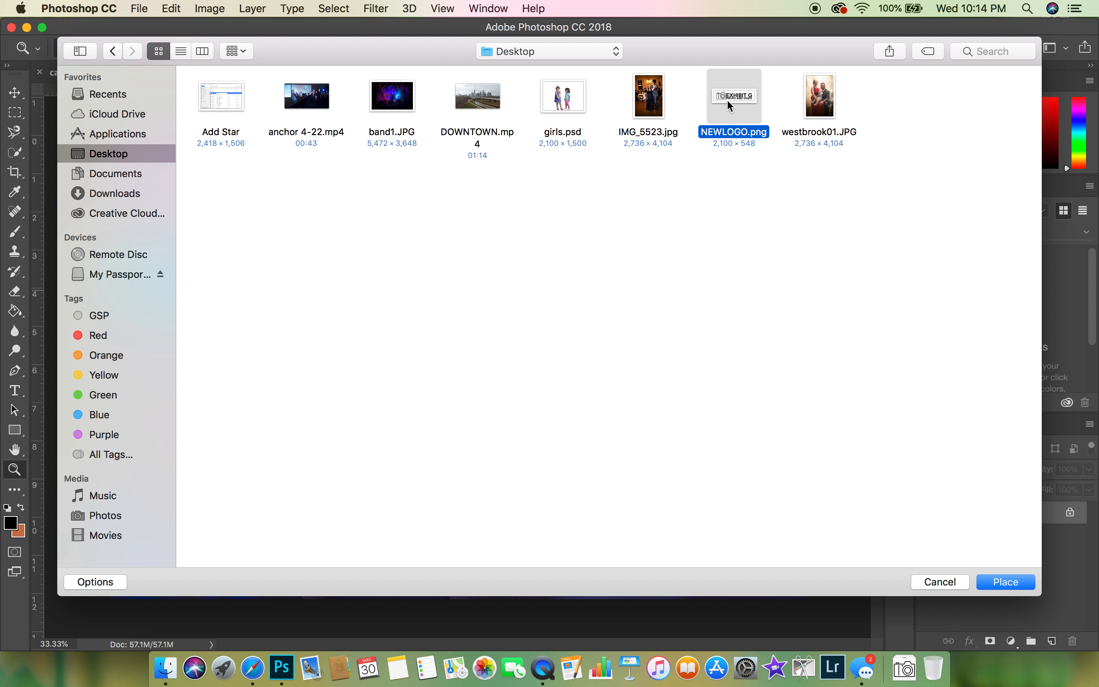
click(1016, 584)
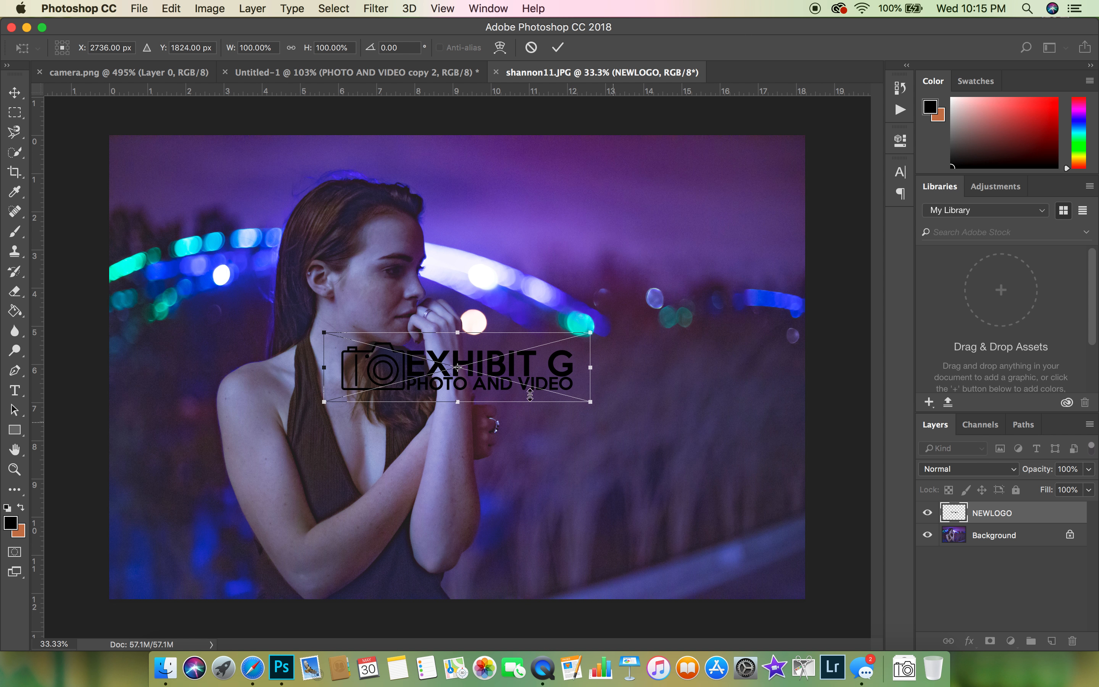
Move the placed logo into the photo's upper-right corner and commit the placement.
drag(527, 371, 736, 175)
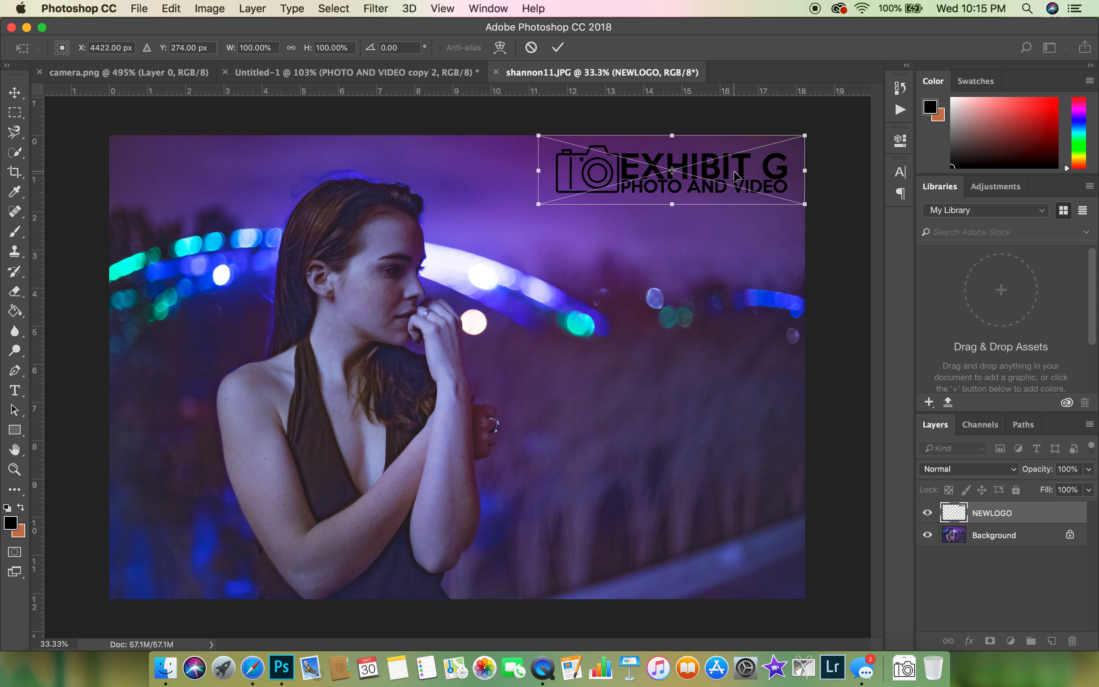
key(Return)
key(z)
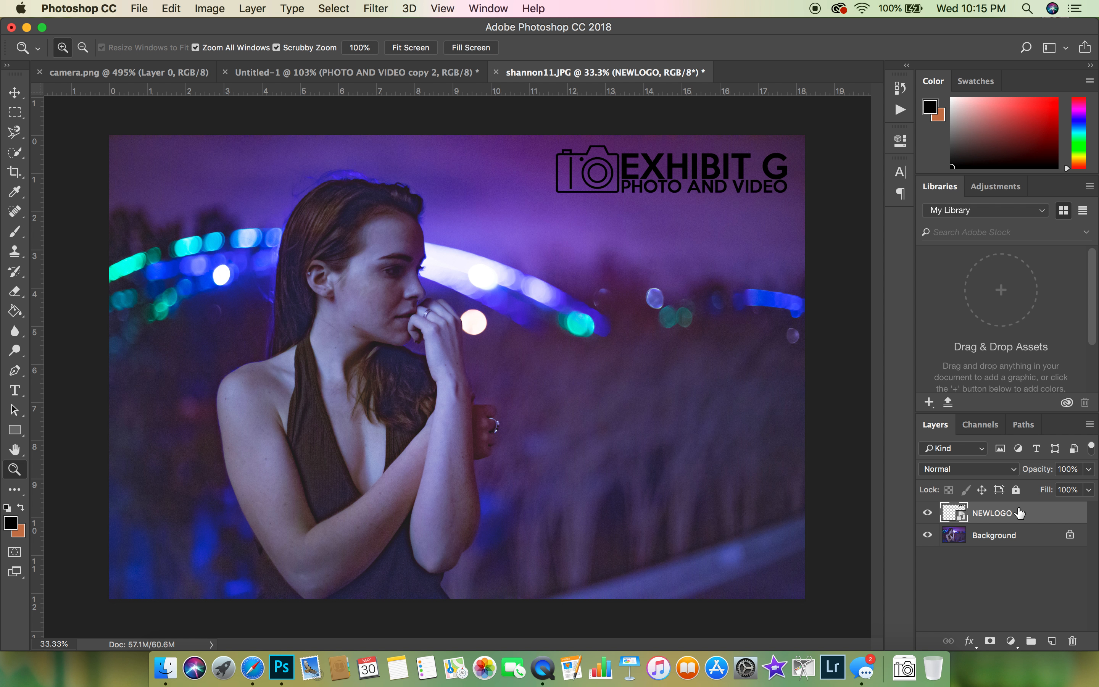
Scale the logo down to a small watermark against the photo's upper-right corner with Free Transform.
key(super+t)
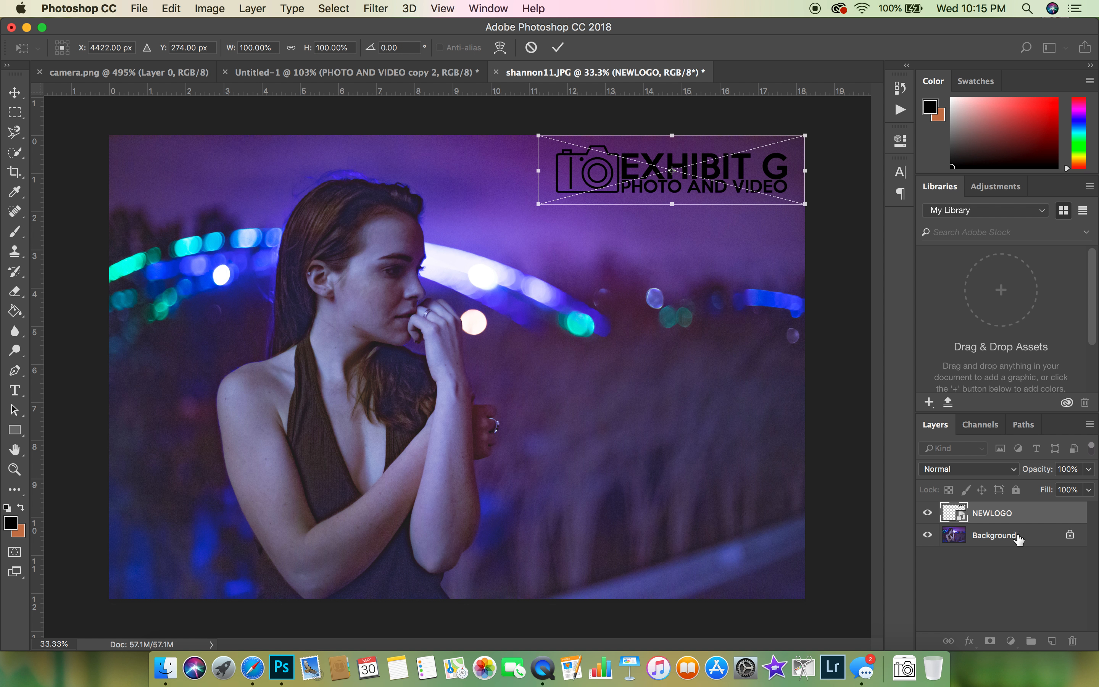
drag(539, 206, 699, 178)
key(Return)
key(z)
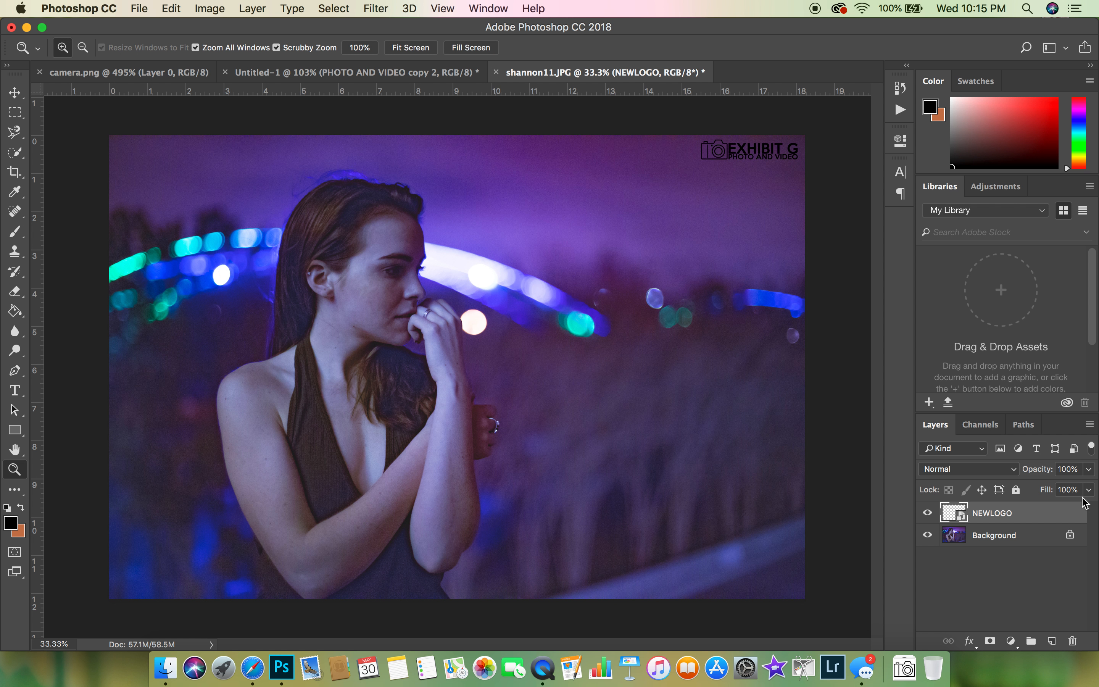
Try an opacity of 18% on the NEWLOGO layer and restore it to 100%.
click(1089, 468)
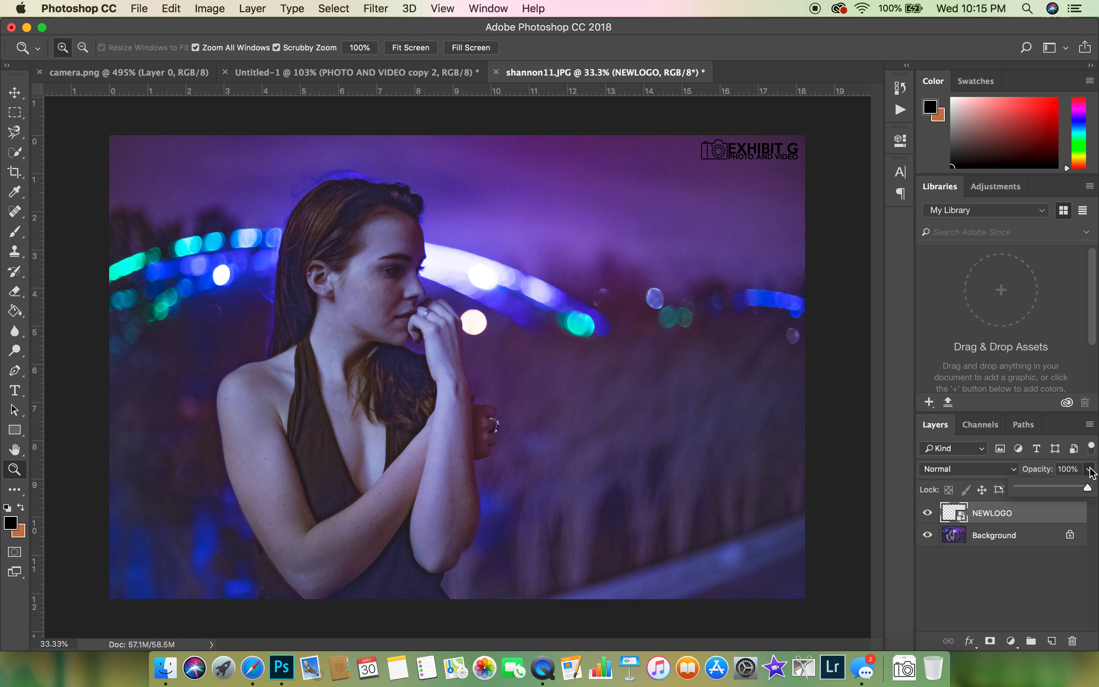
drag(1046, 487, 1032, 491)
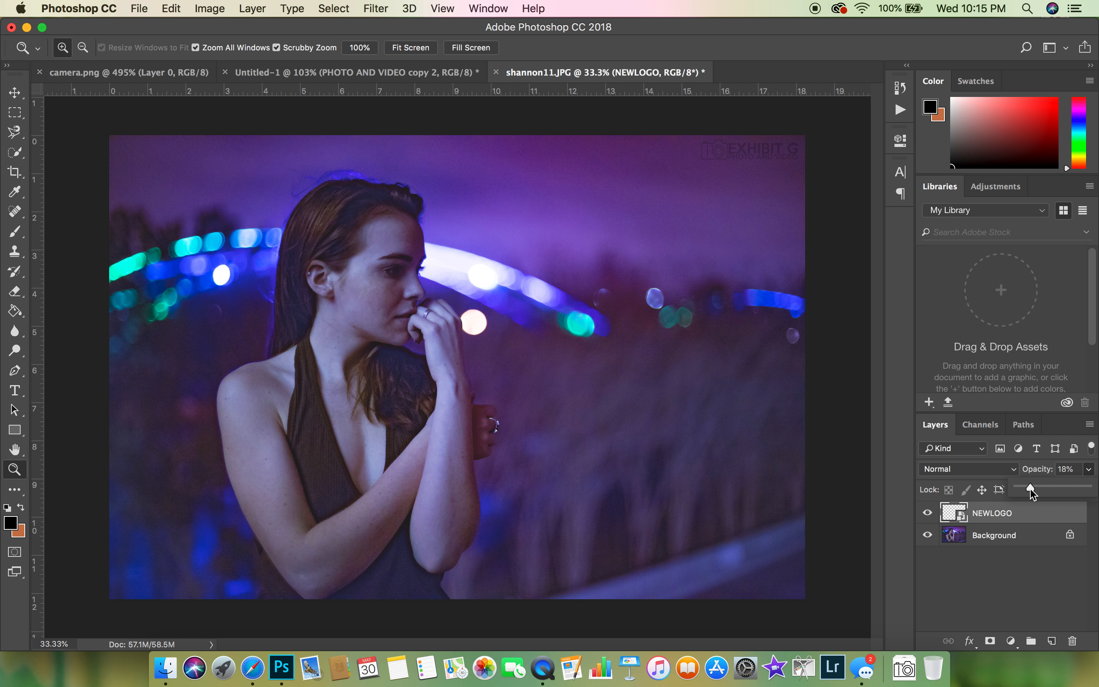
drag(1032, 494, 1032, 493)
drag(1030, 494, 1087, 494)
click(1038, 574)
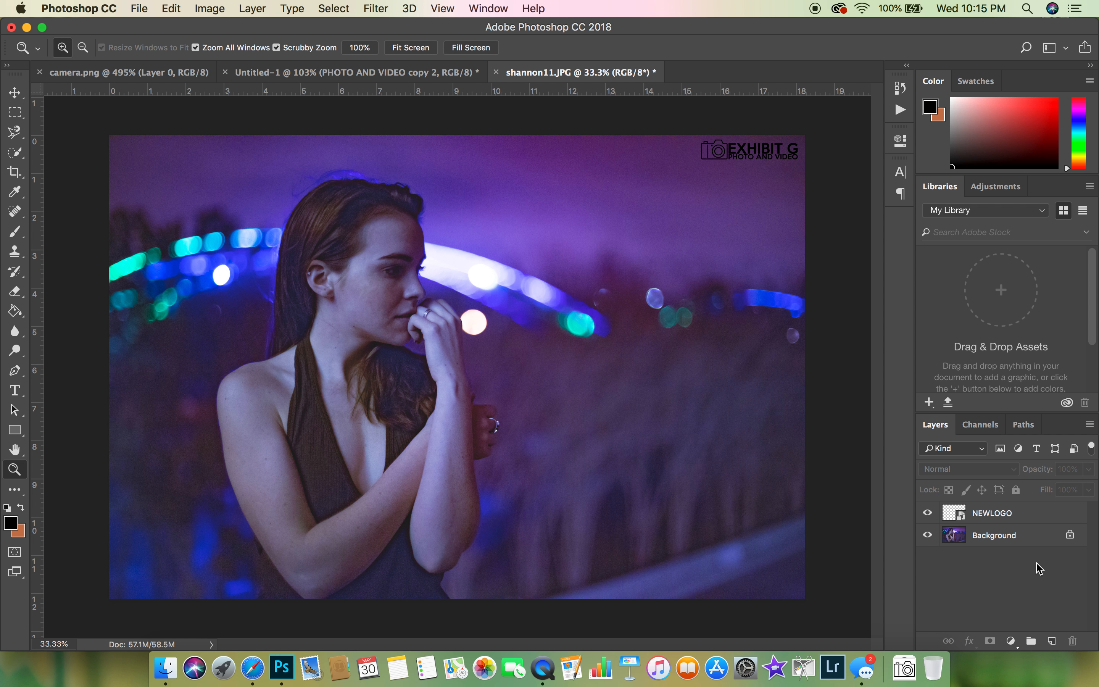
Lower the fill of the NEWLOGO layer to 5%.
click(1011, 518)
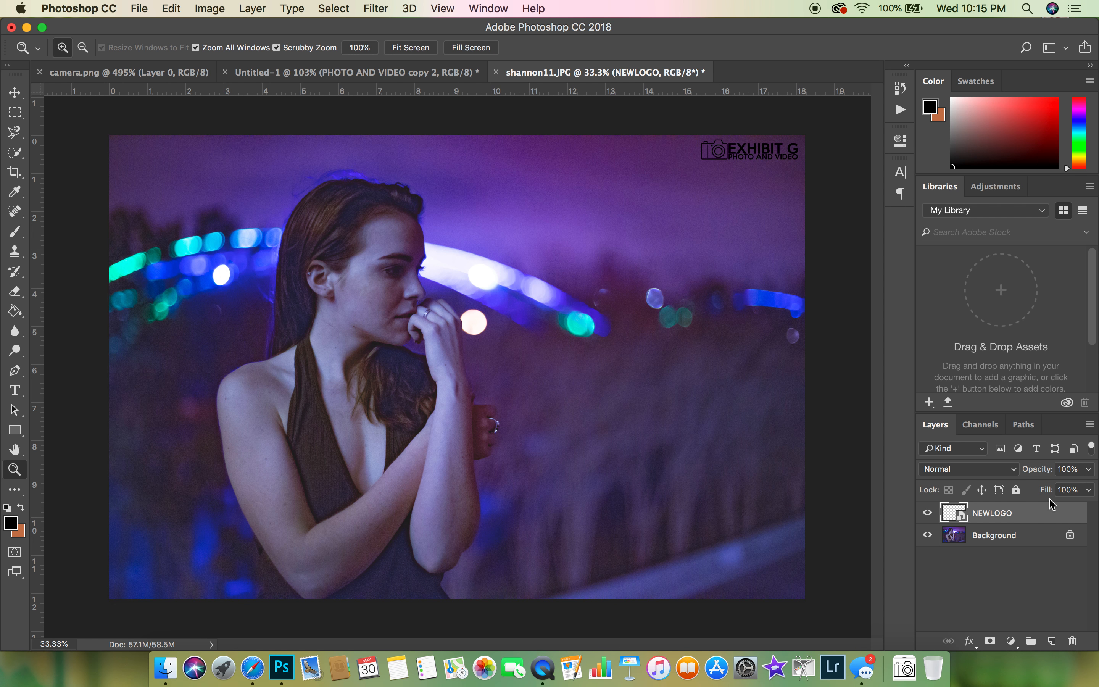
click(1090, 490)
drag(1089, 514, 1048, 515)
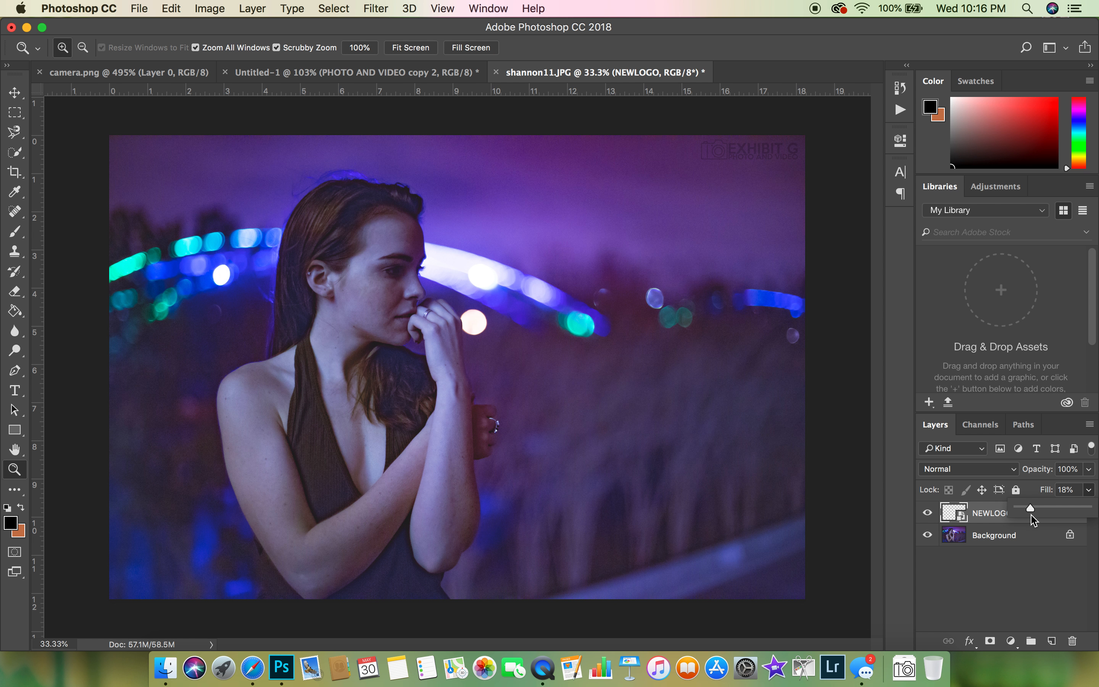
drag(1031, 522, 1030, 522)
drag(1027, 518, 1023, 521)
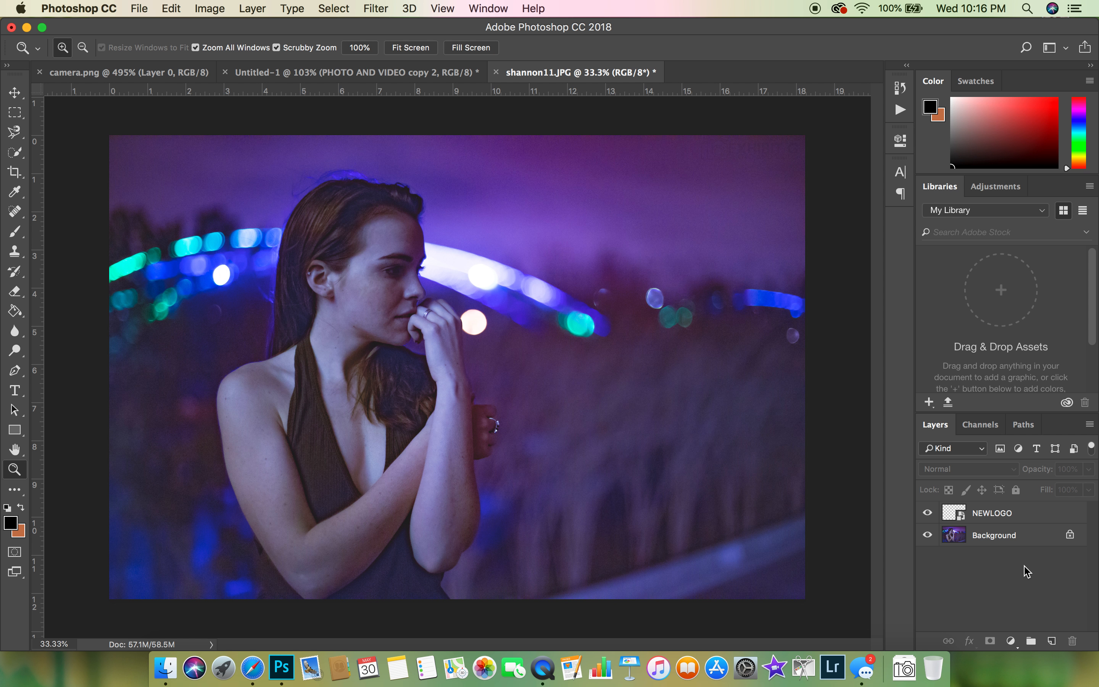
Add an Outer Glow effect to the NEWLOGO layer and move its settings dialog off the logo.
click(1015, 523)
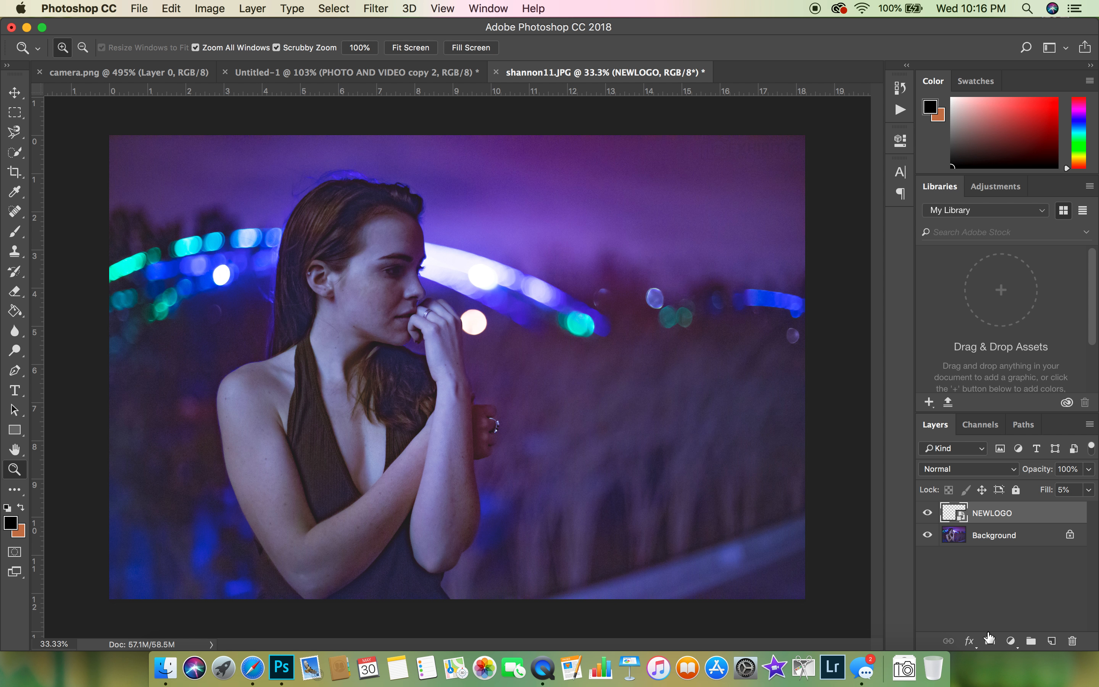
click(967, 641)
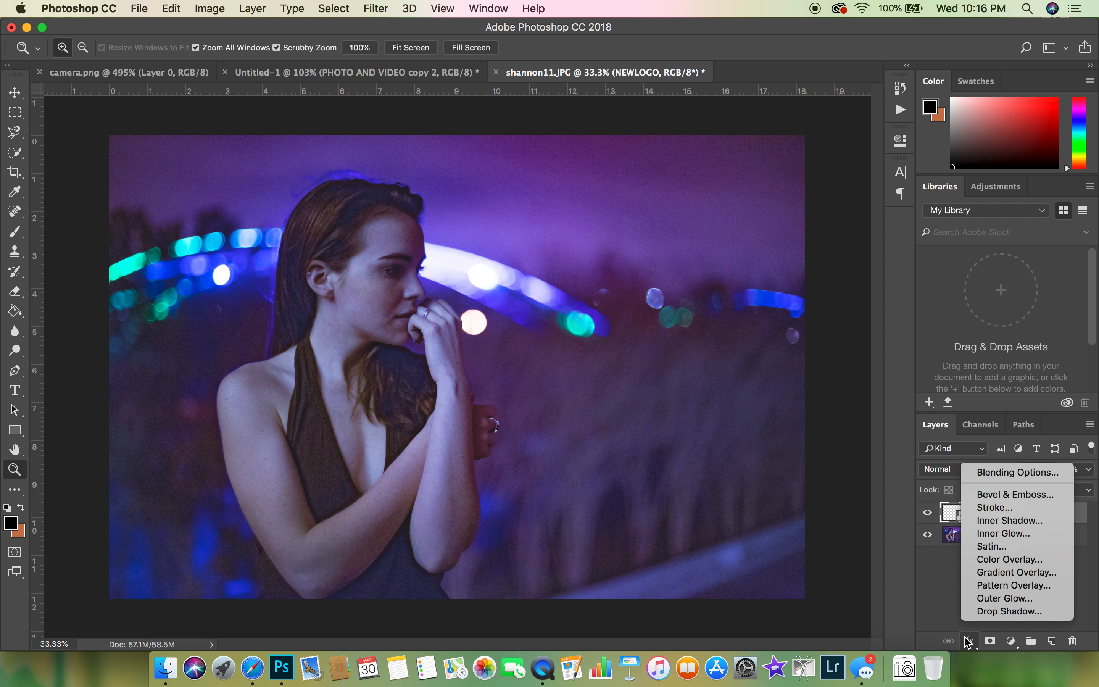
click(999, 598)
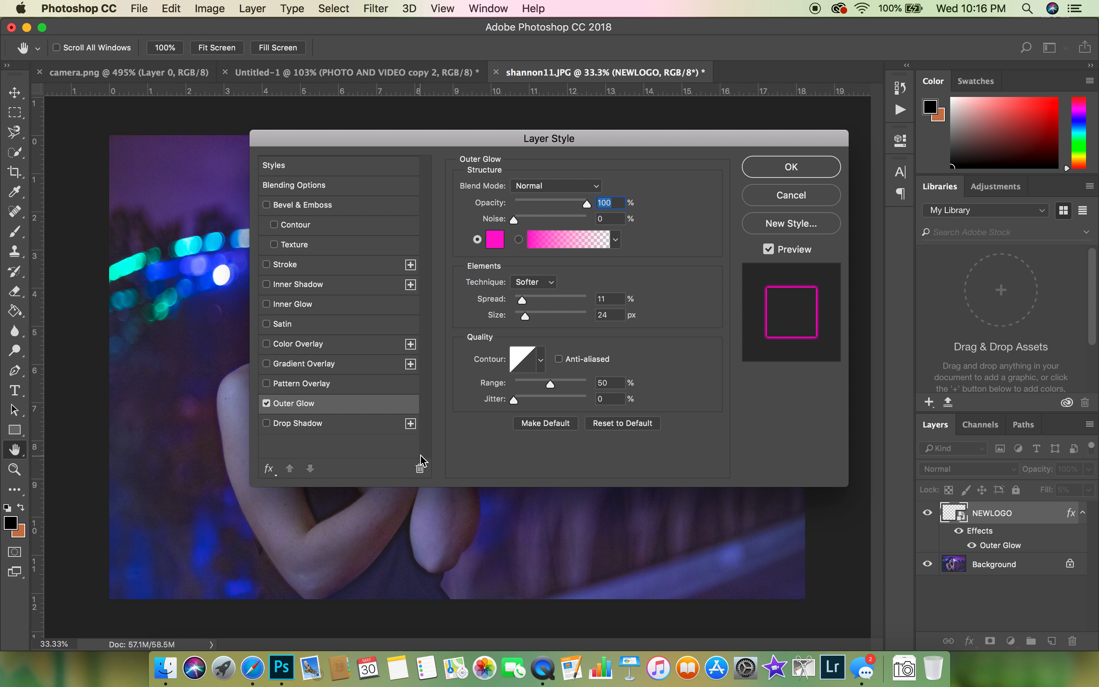
drag(568, 142, 527, 241)
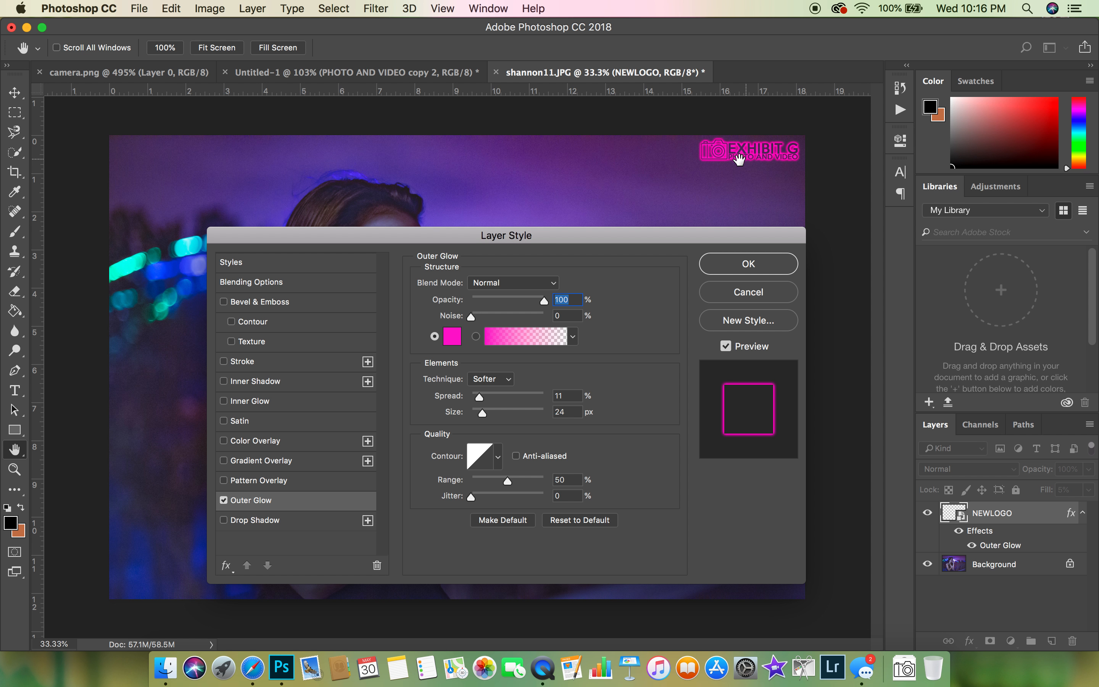
Set the outer glow color to dark magenta, 88006b.
click(454, 341)
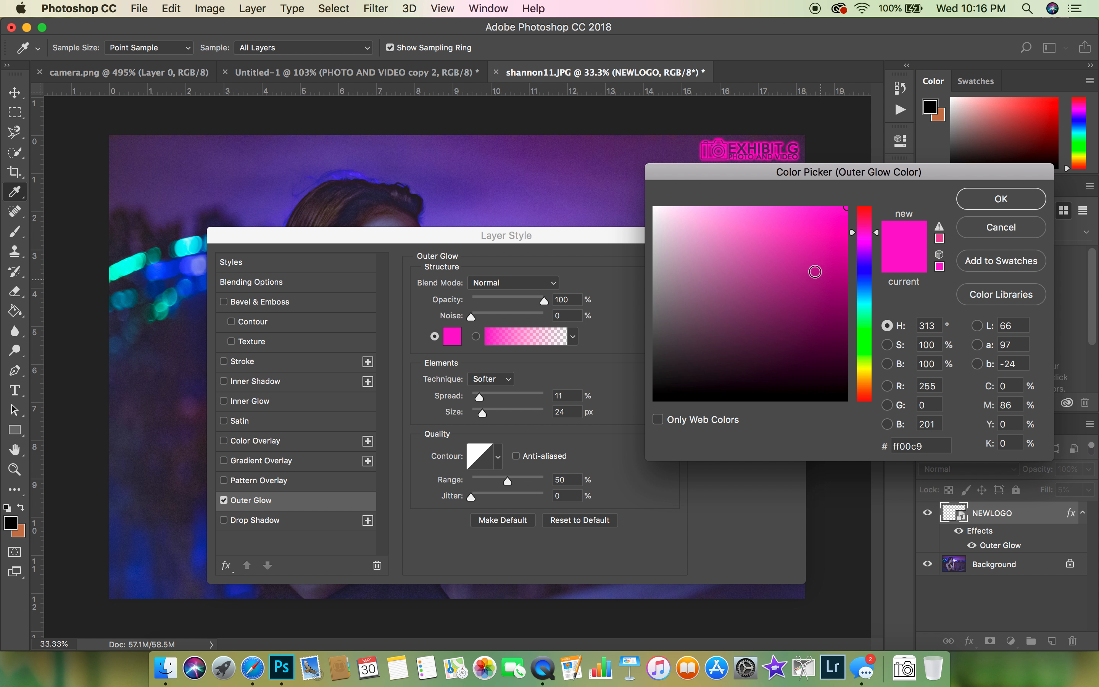
mouse_move(764, 225)
mouse_down()
mouse_move(750, 209)
mouse_move(728, 210)
mouse_up()
drag(801, 343, 856, 297)
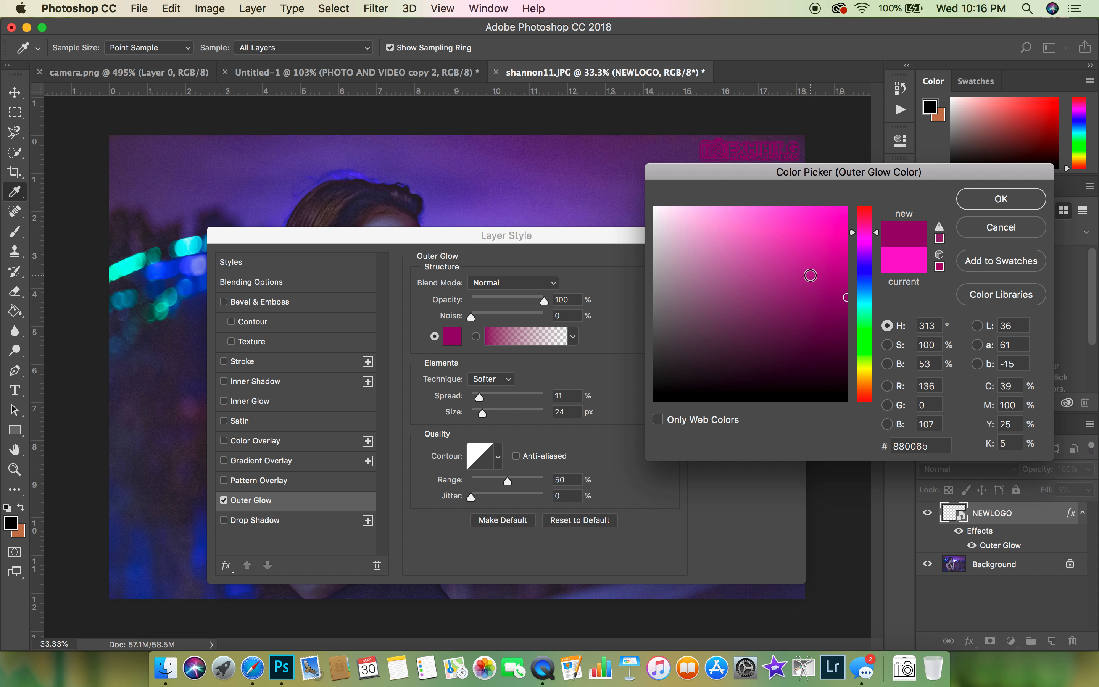
click(963, 208)
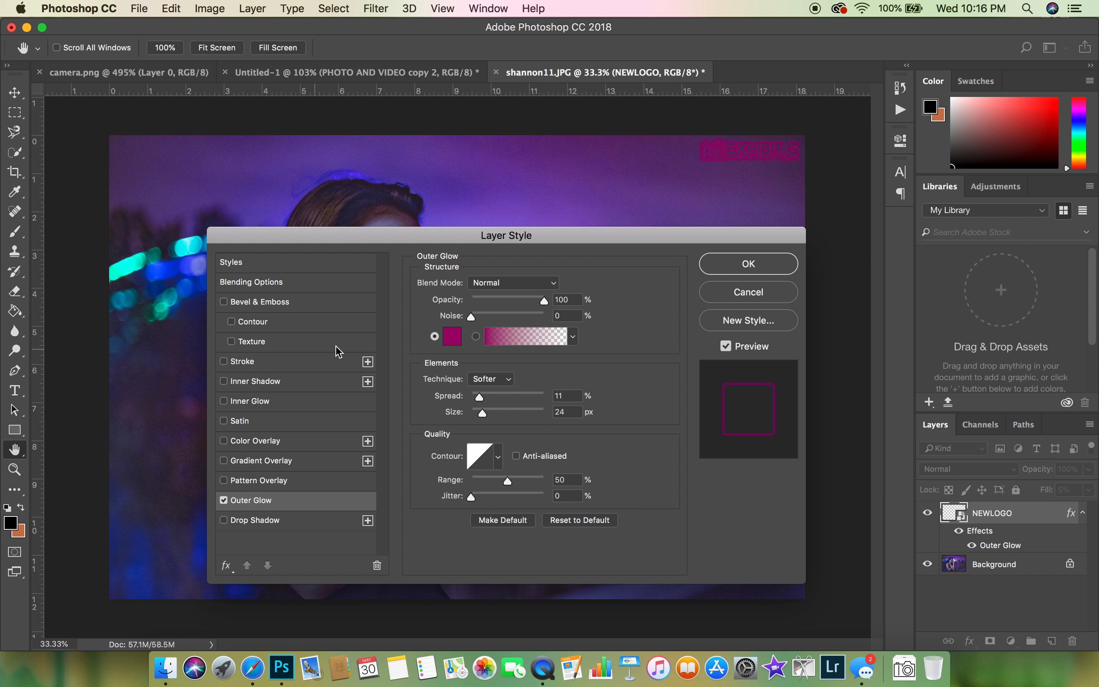
Set the outer glow to 38% opacity, 10% spread and 20 px size, and lower the NEWLOGO layer's fill to 0%.
drag(544, 305, 502, 310)
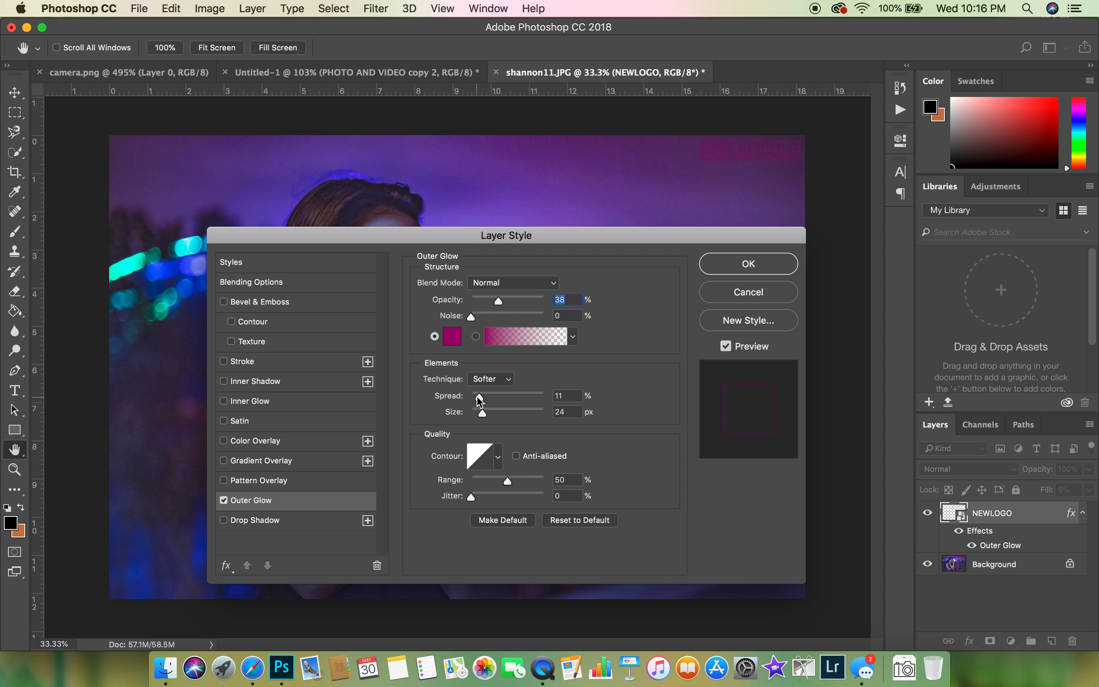
drag(481, 398, 484, 398)
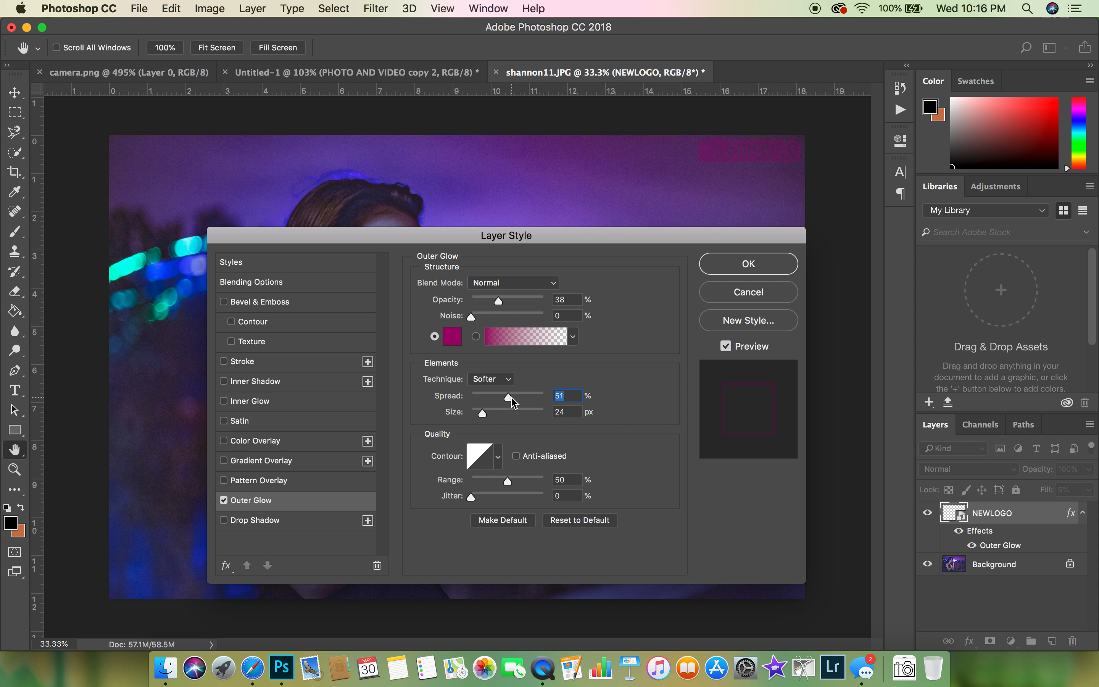
drag(514, 401, 568, 396)
mouse_move(482, 414)
mouse_down()
mouse_move(588, 421)
mouse_move(480, 416)
mouse_up()
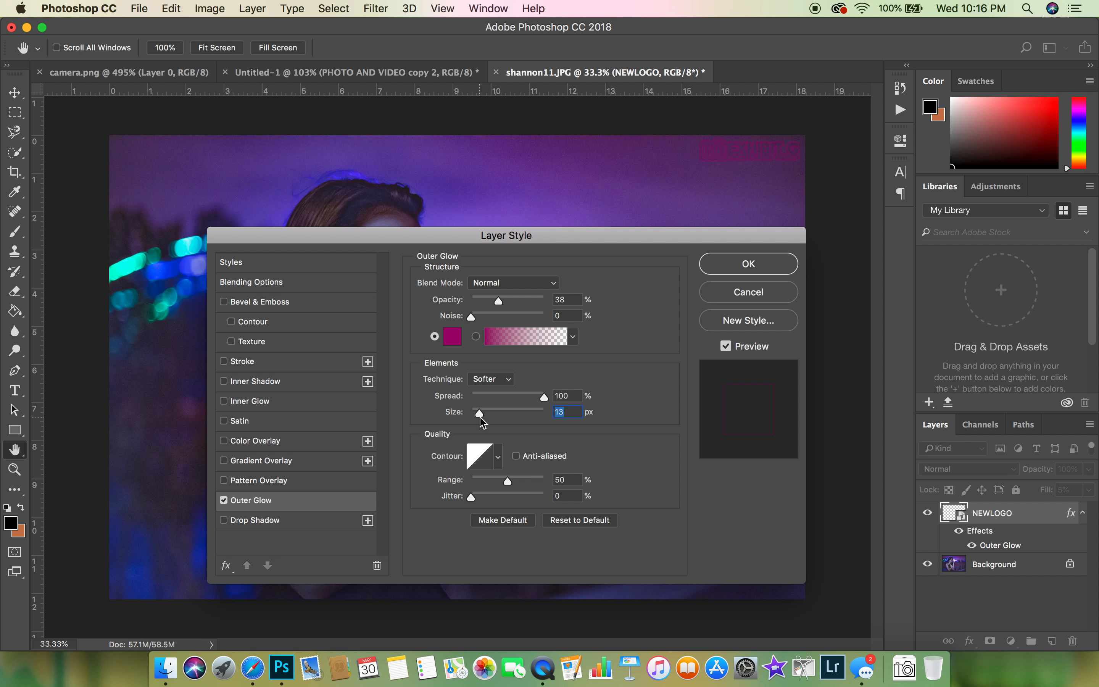
click(480, 396)
drag(478, 419, 484, 418)
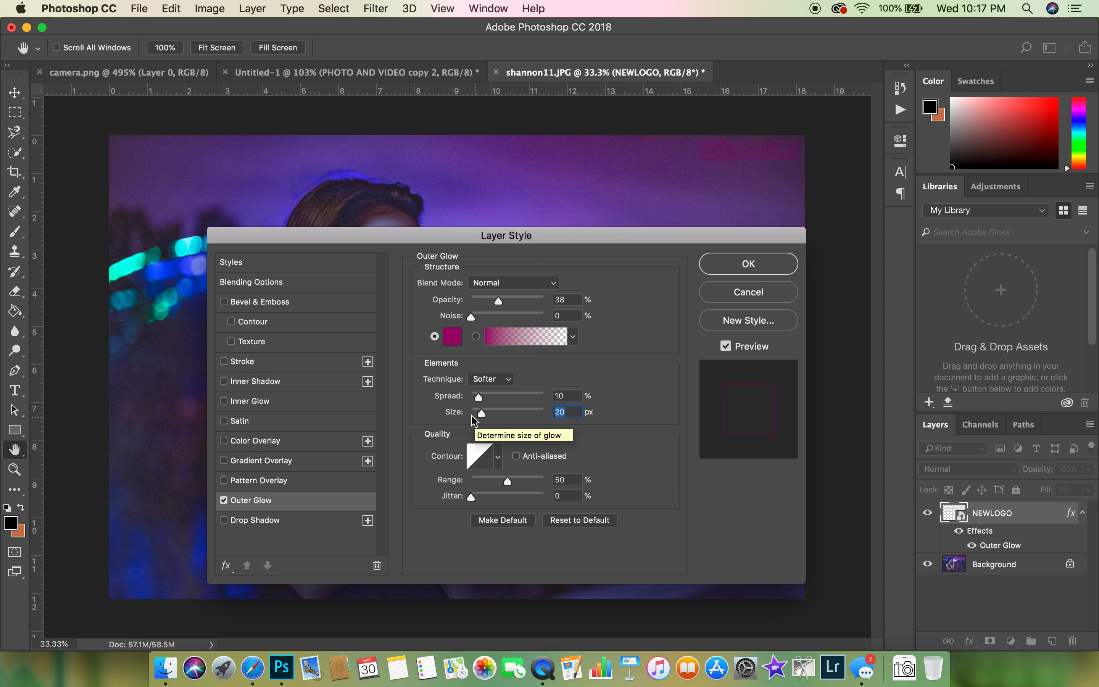
click(759, 268)
click(1089, 491)
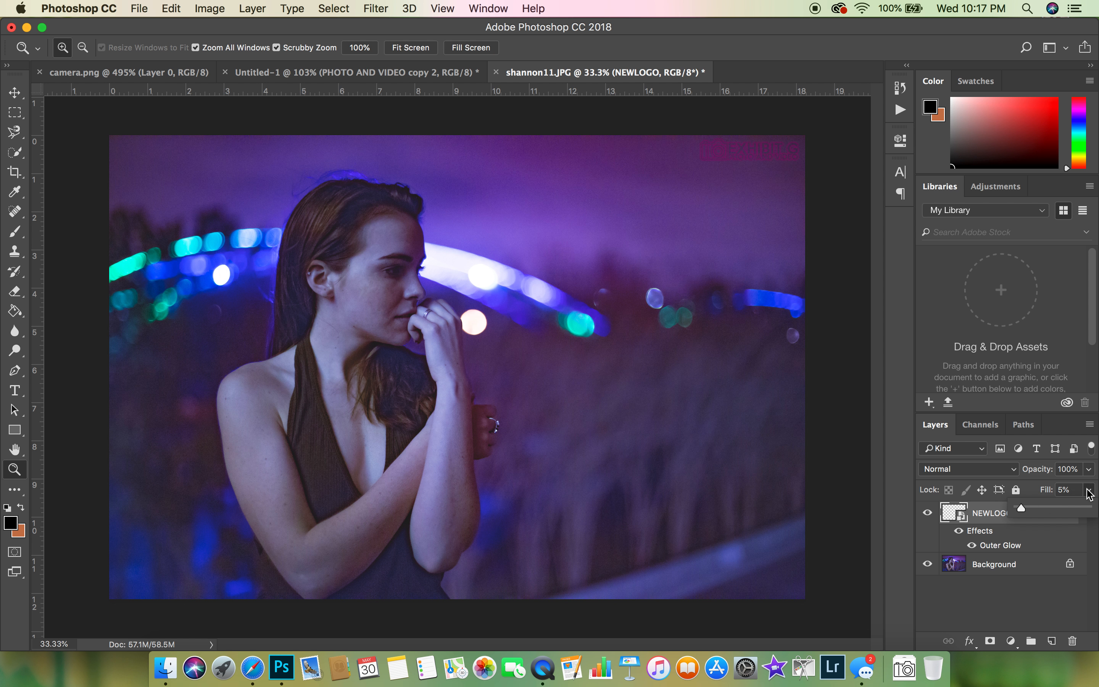
drag(1023, 513, 994, 519)
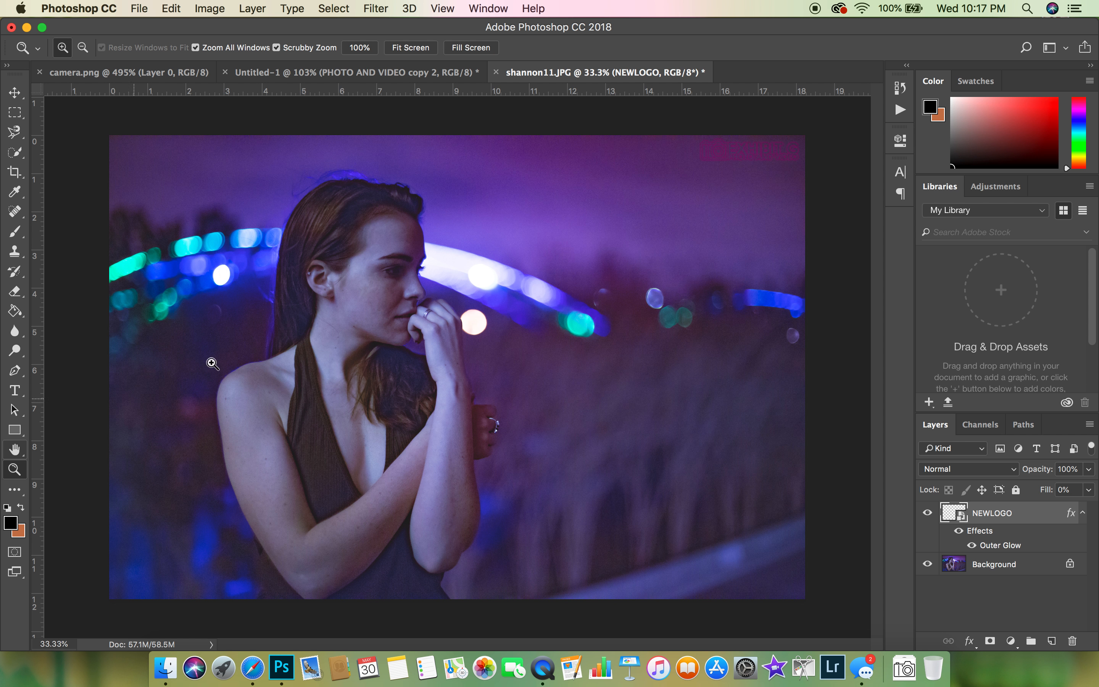
Try a fill of 100% on the NEWLOGO layer for a close-up comparison and restore it to 0%.
drag(676, 152, 771, 162)
scroll(771, 162, right, 10)
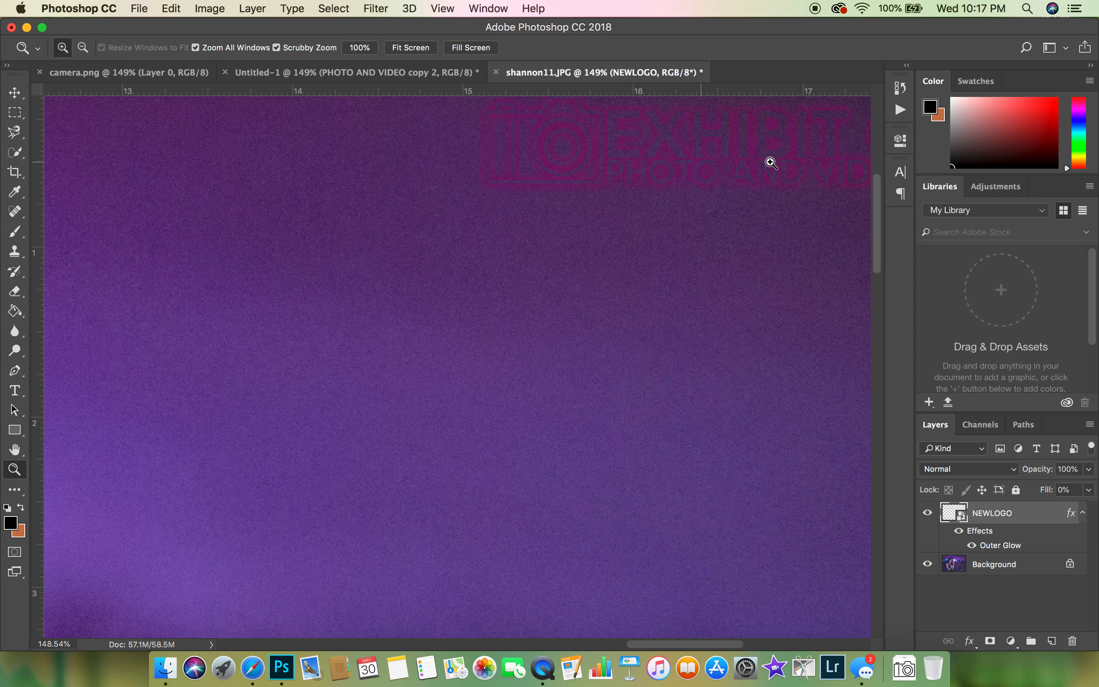
scroll(546, 174, up, 10)
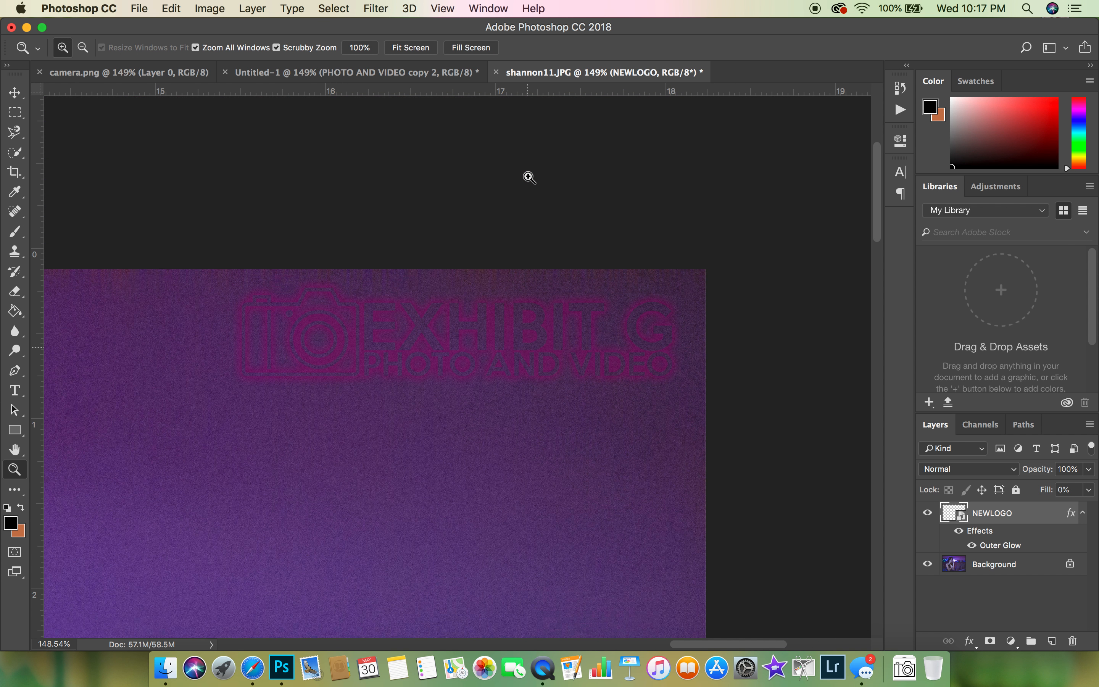
drag(322, 401, 390, 408)
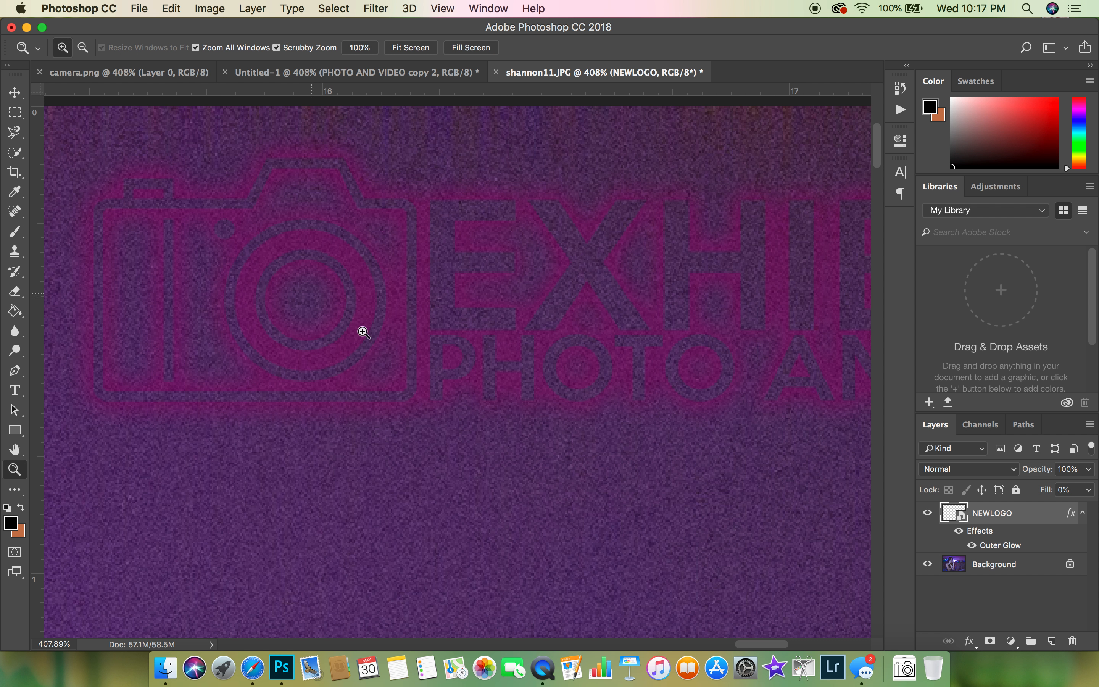
click(1089, 489)
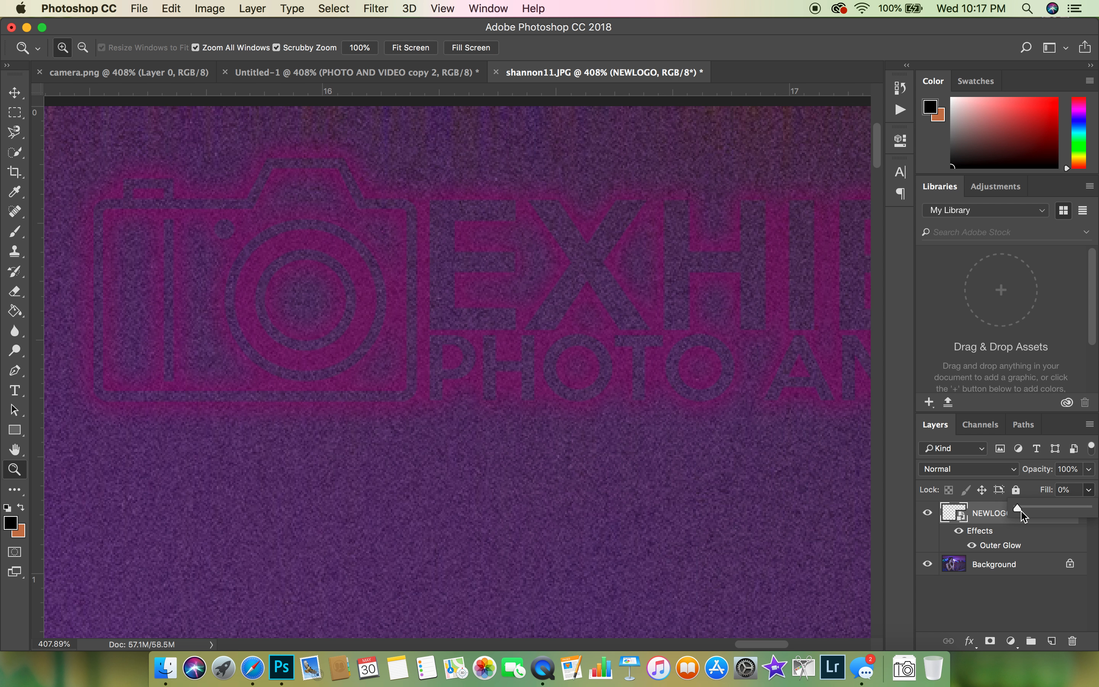
drag(1017, 513, 1094, 517)
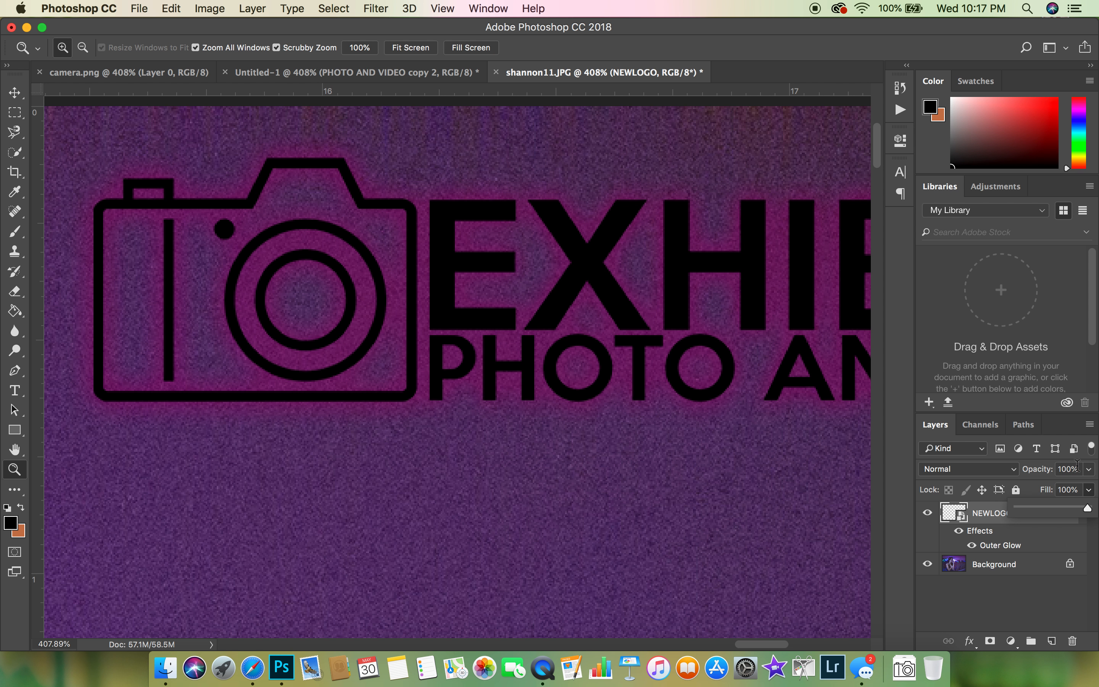
click(1089, 469)
mouse_move(1087, 487)
mouse_down()
mouse_move(1027, 496)
mouse_move(1086, 490)
mouse_up()
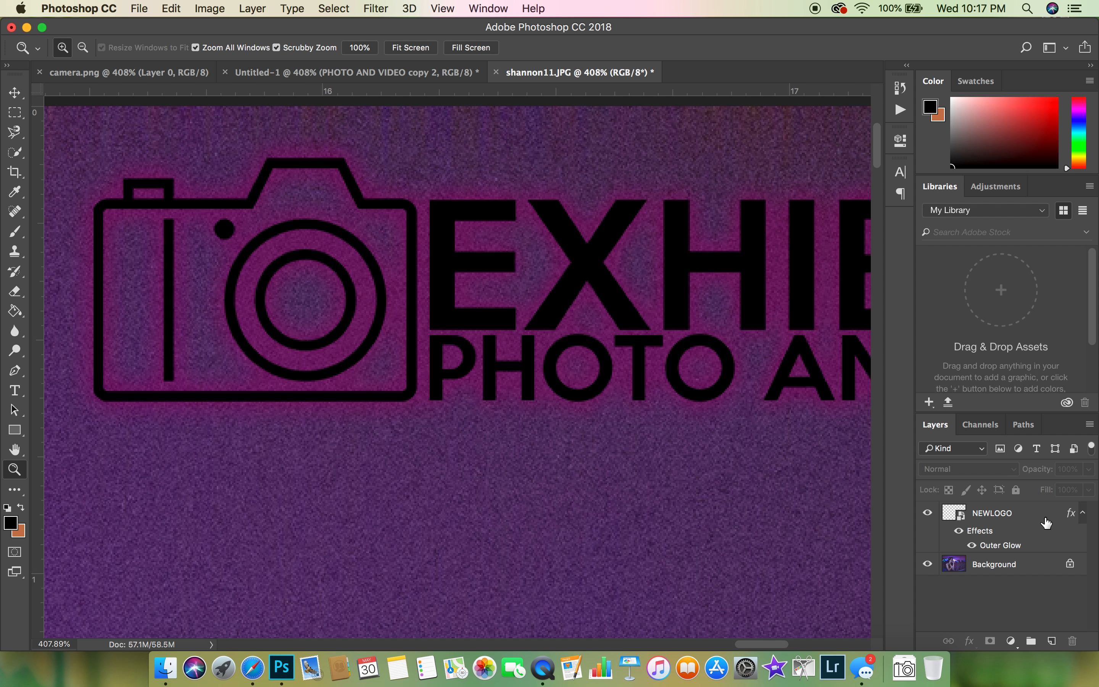
click(1034, 529)
click(1087, 492)
drag(1087, 507, 953, 524)
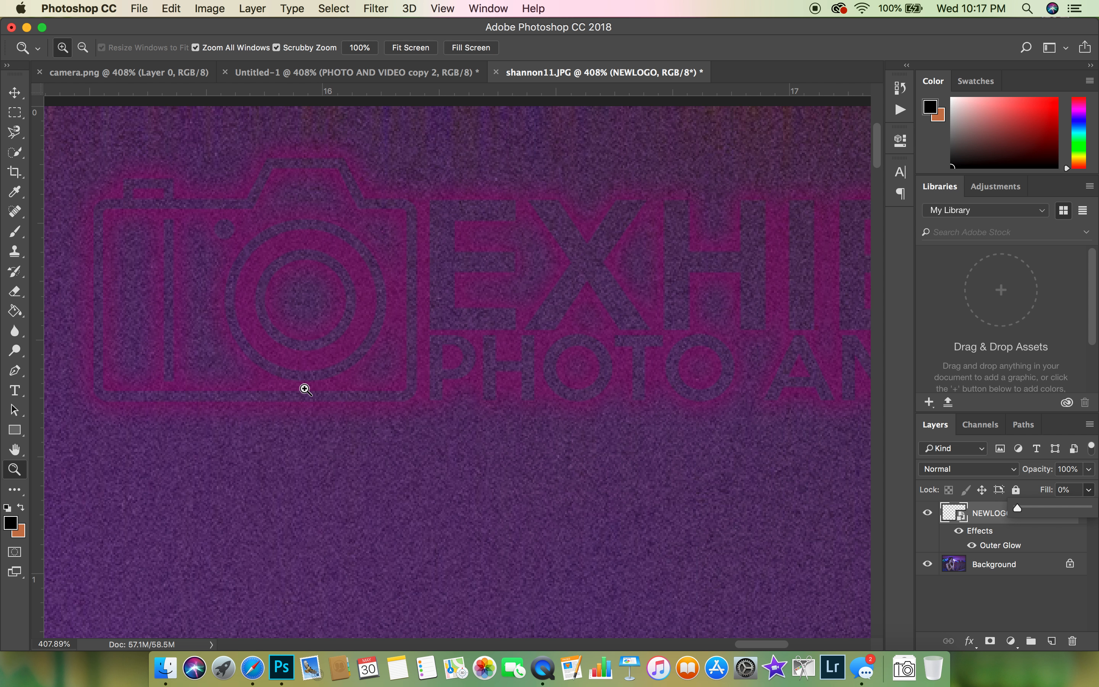
click(15, 471)
right_click(143, 441)
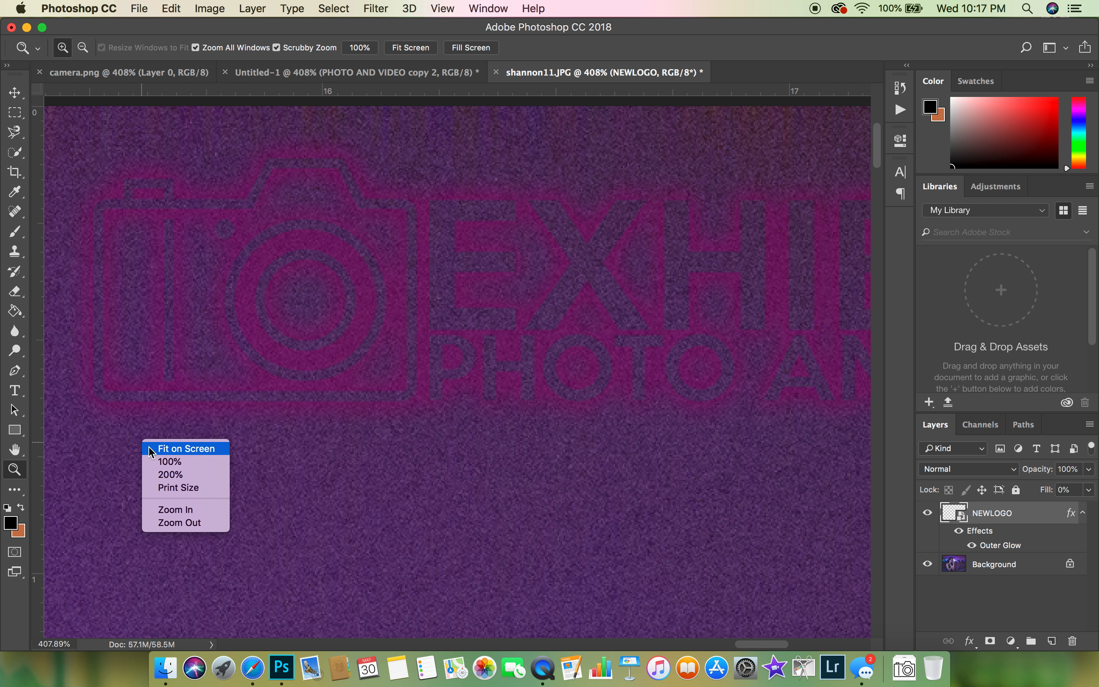
click(156, 450)
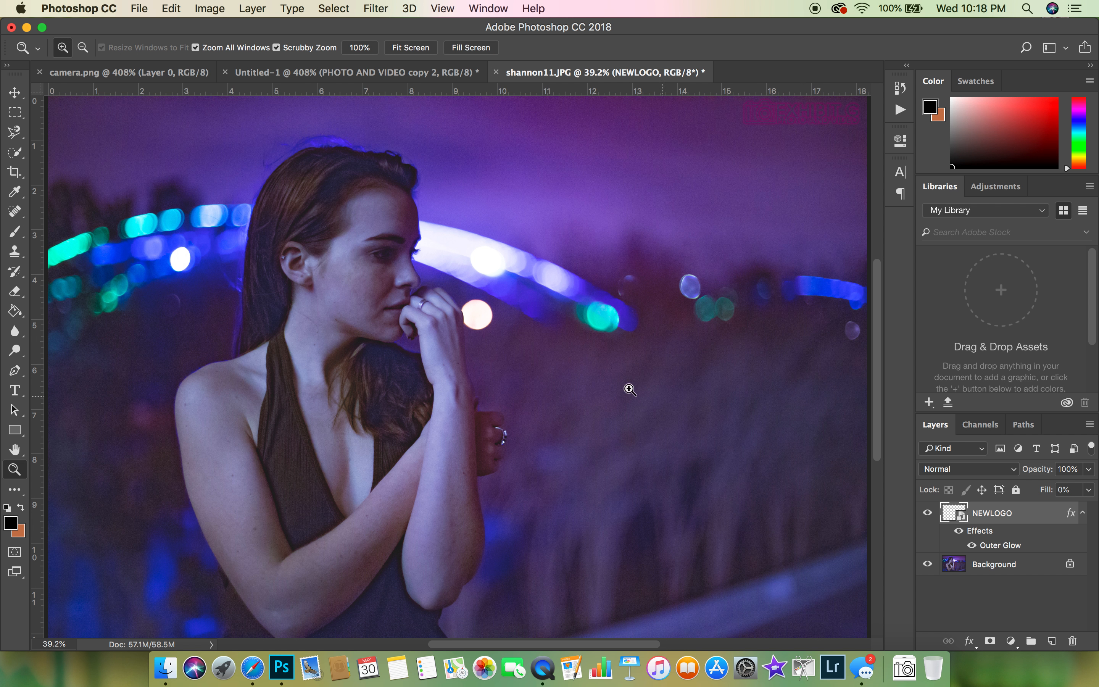
right_click(548, 398)
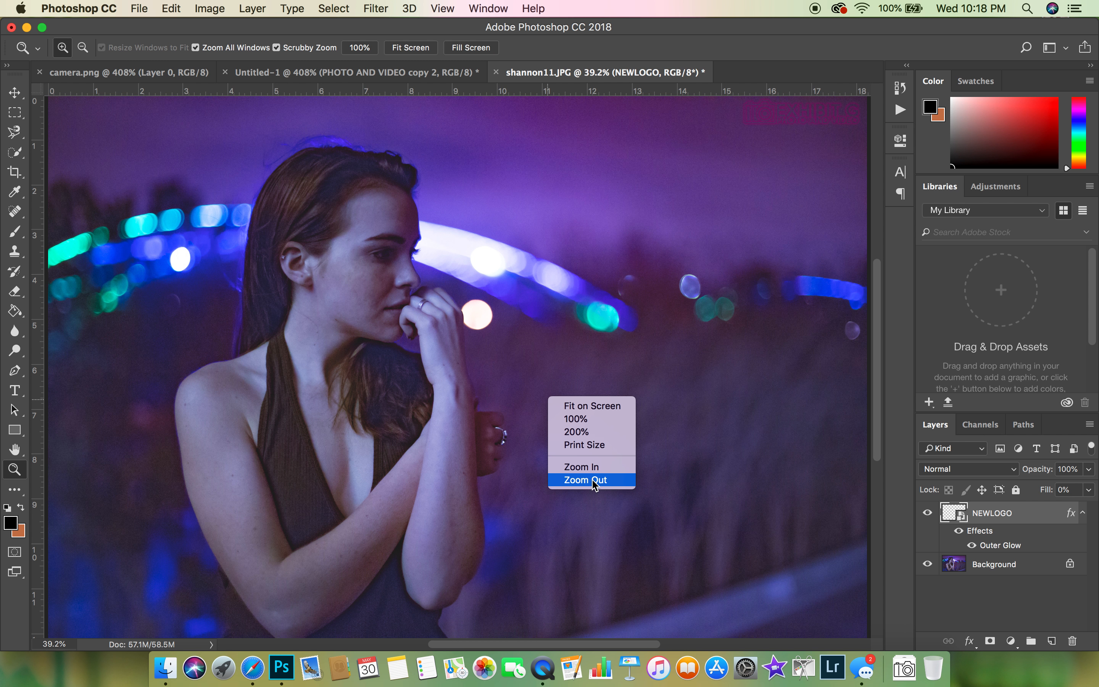
click(590, 480)
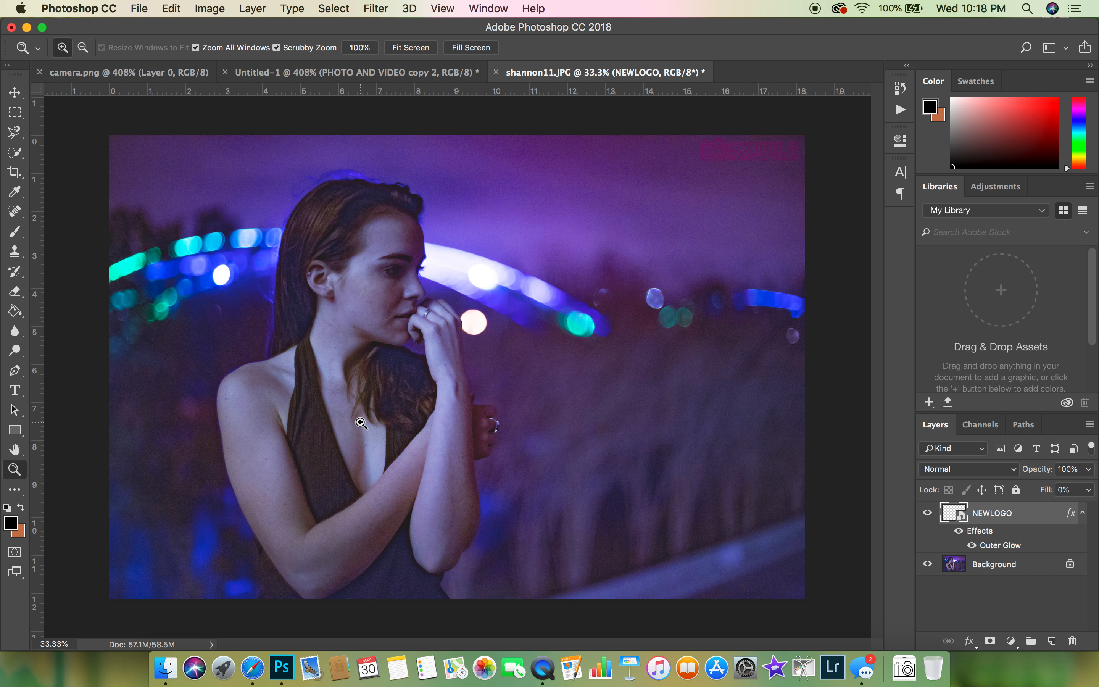
click(140, 9)
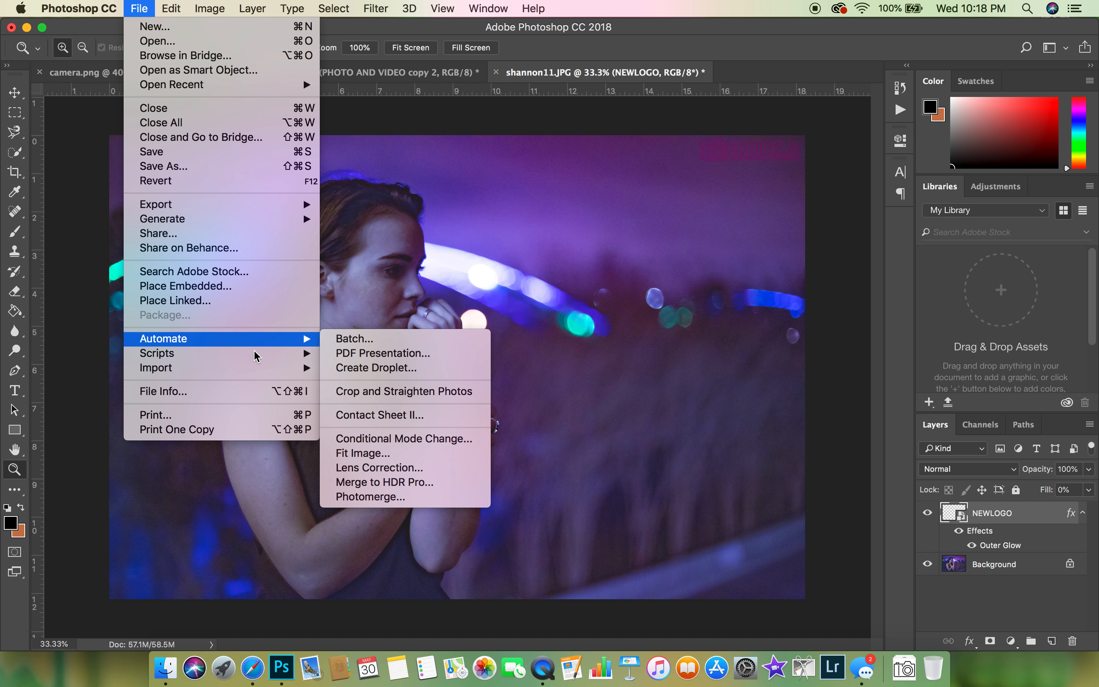
mouse_move(257, 355)
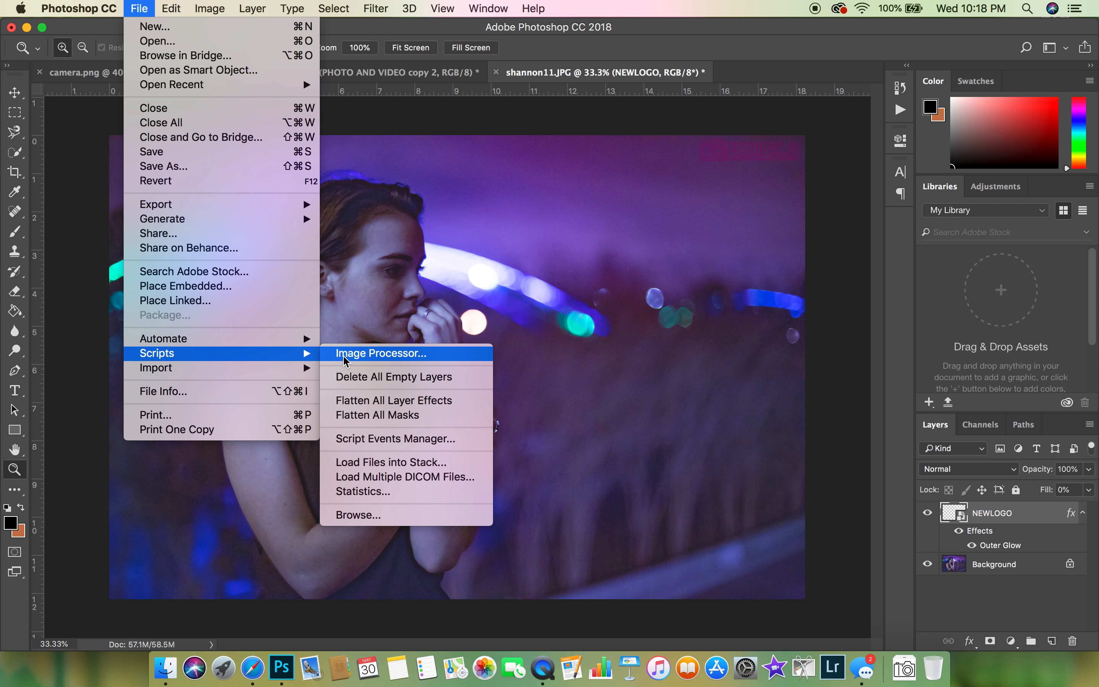
click(655, 4)
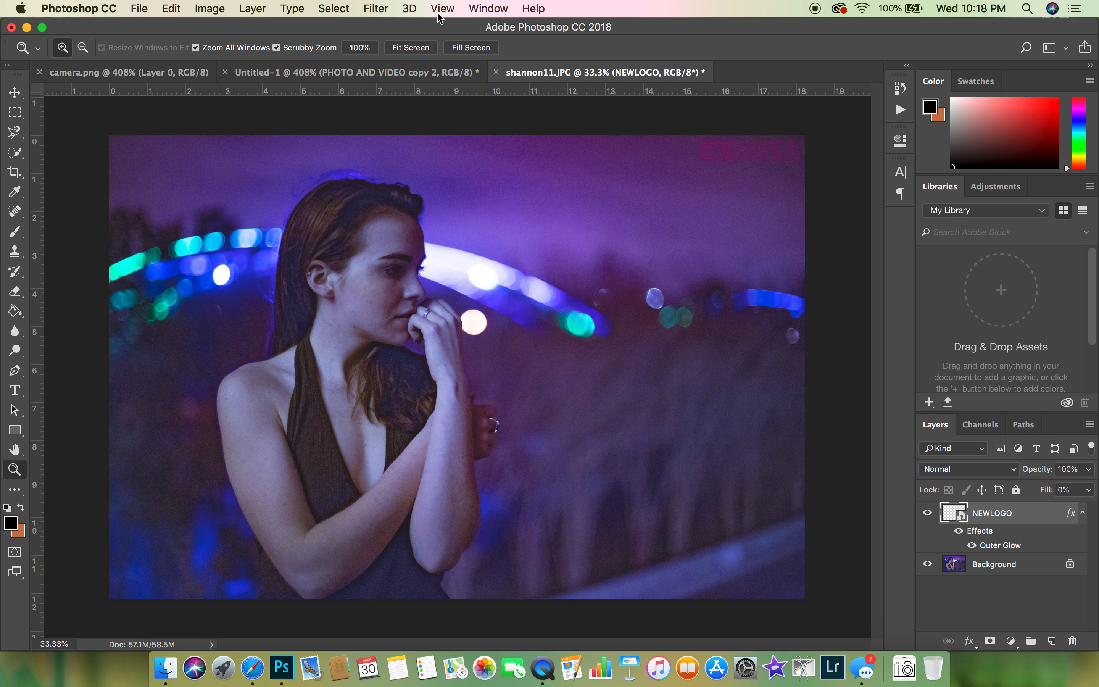
Create an action named LOGO in the Default Actions set, without a function key, and start recording it.
click(481, 13)
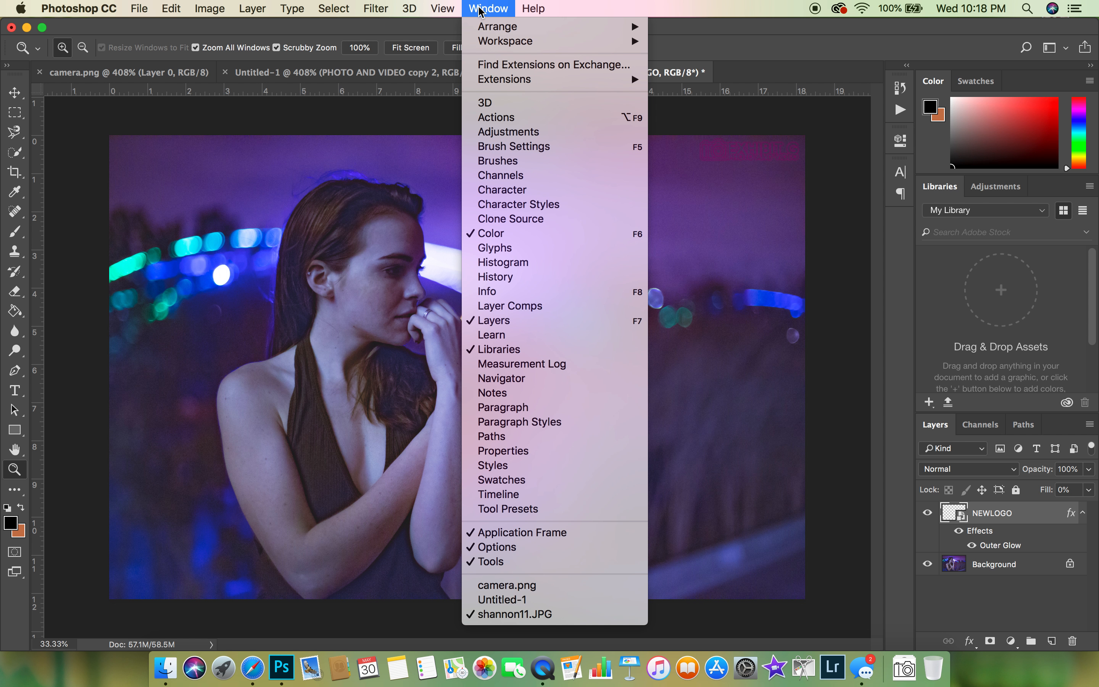
click(512, 119)
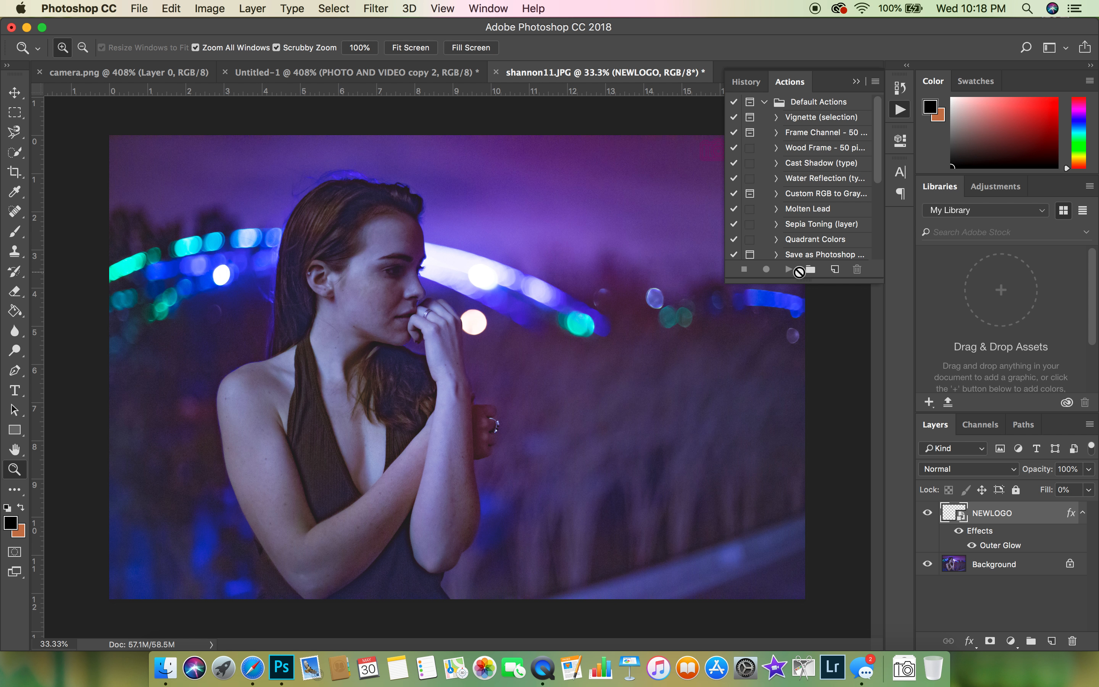
click(834, 270)
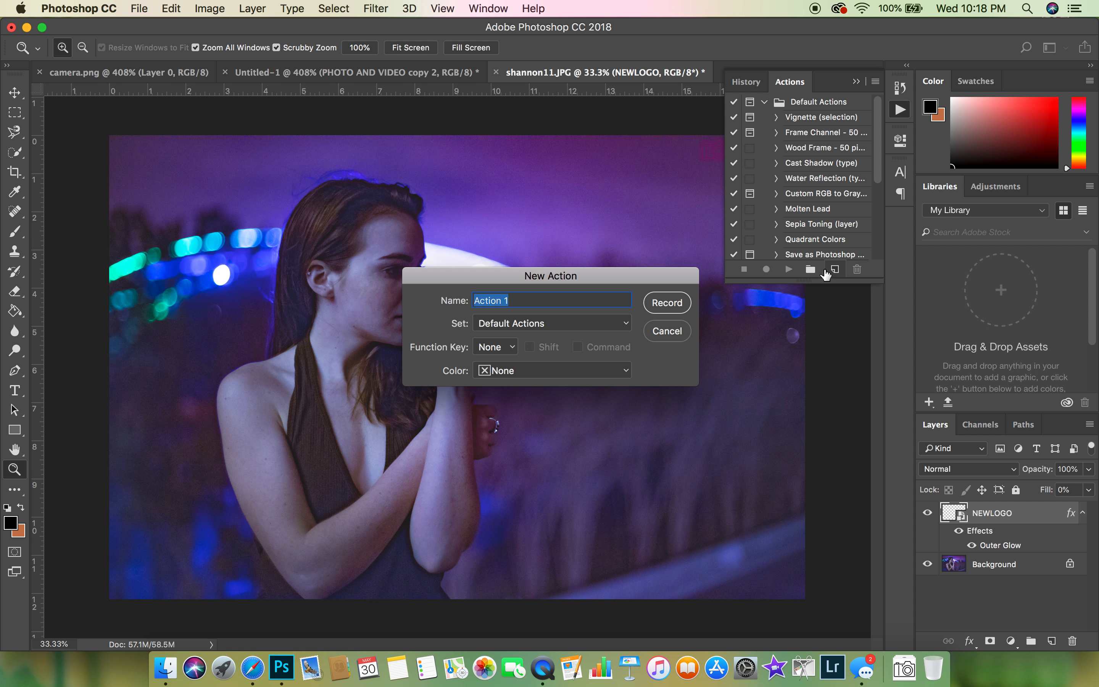
text(LOGO)
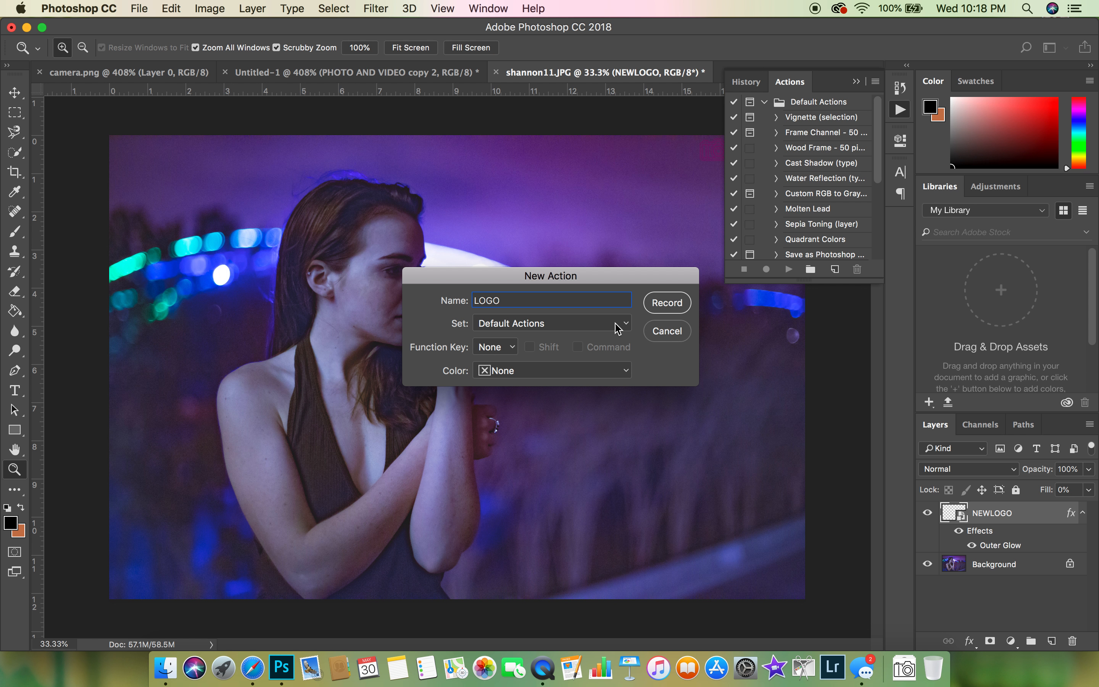
click(571, 330)
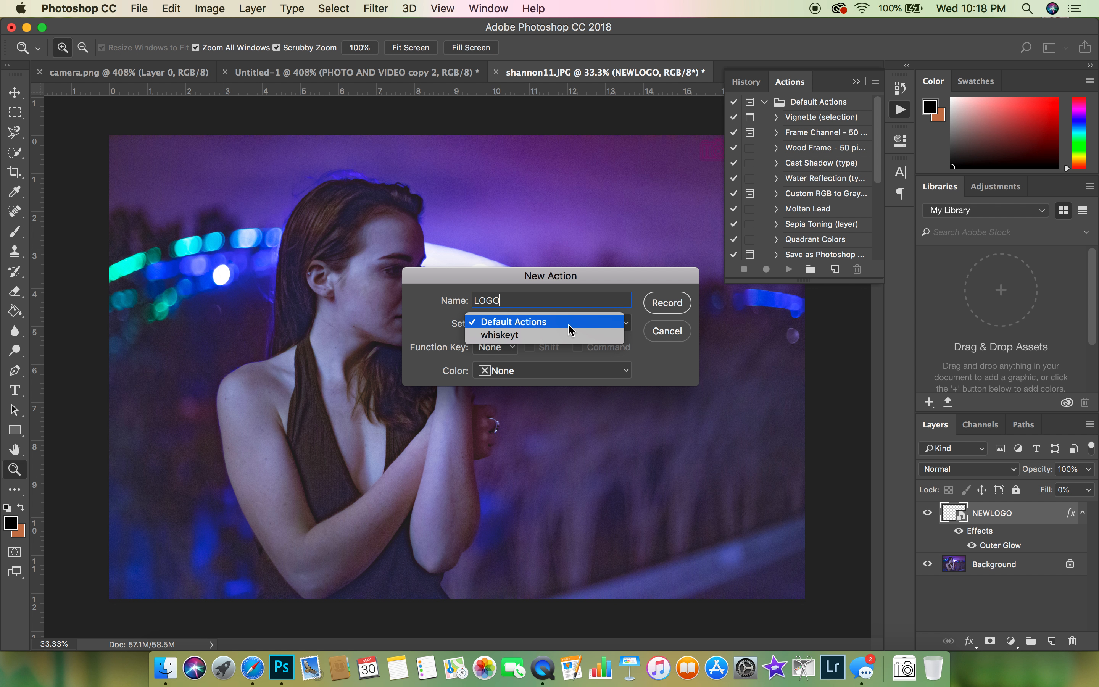
click(573, 328)
click(513, 351)
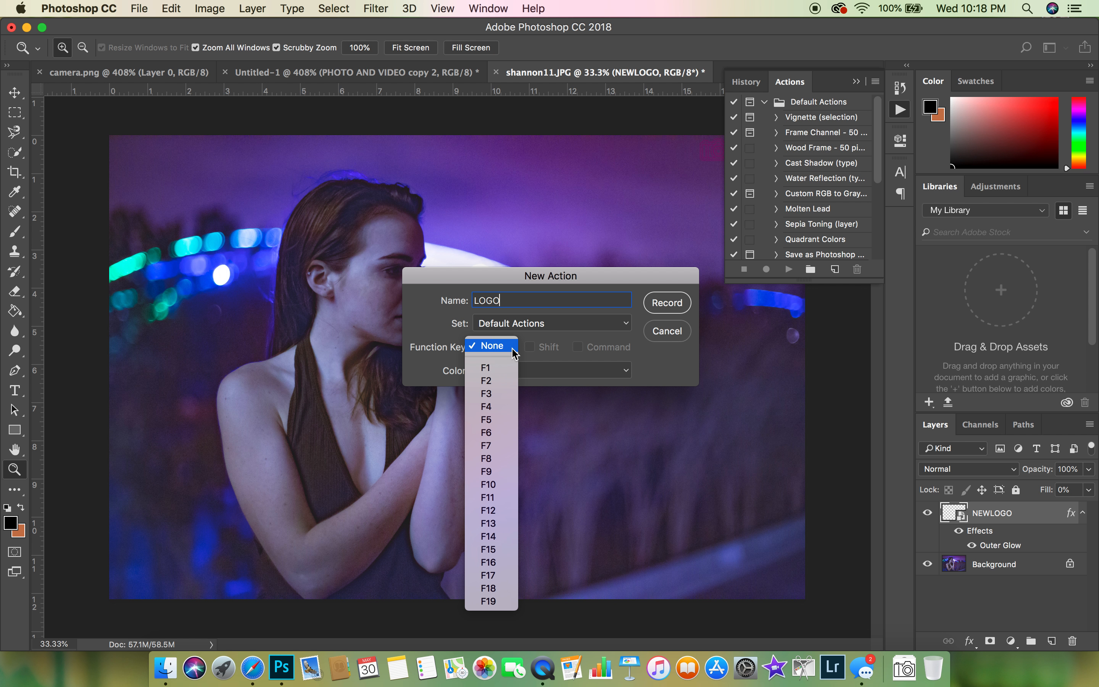
click(417, 362)
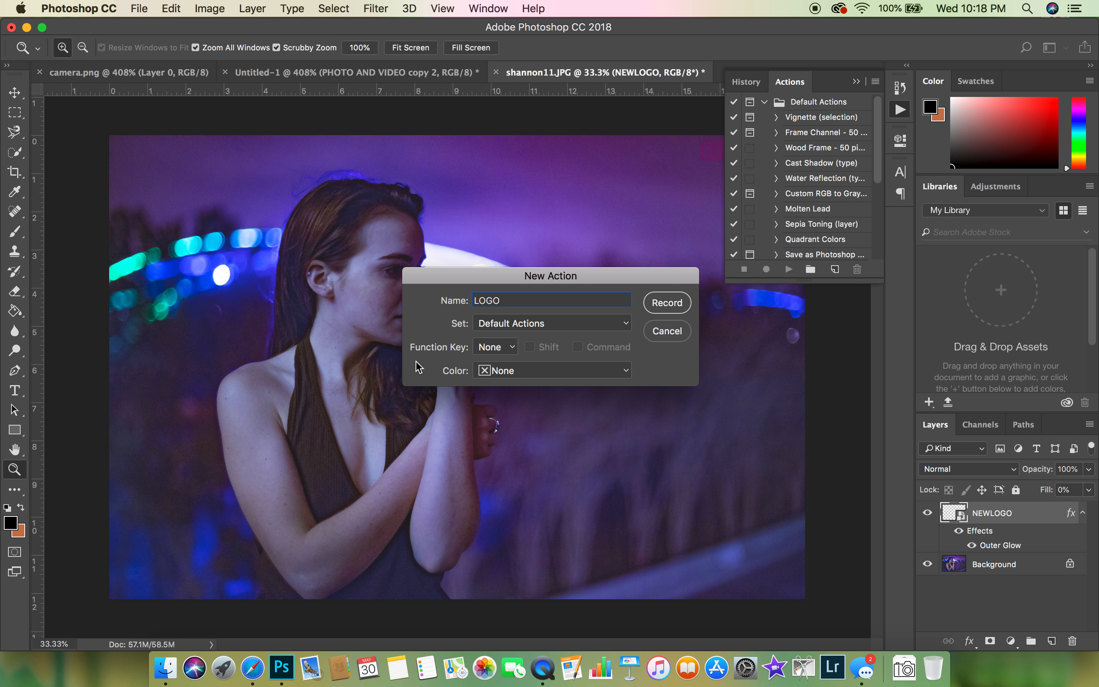
click(673, 308)
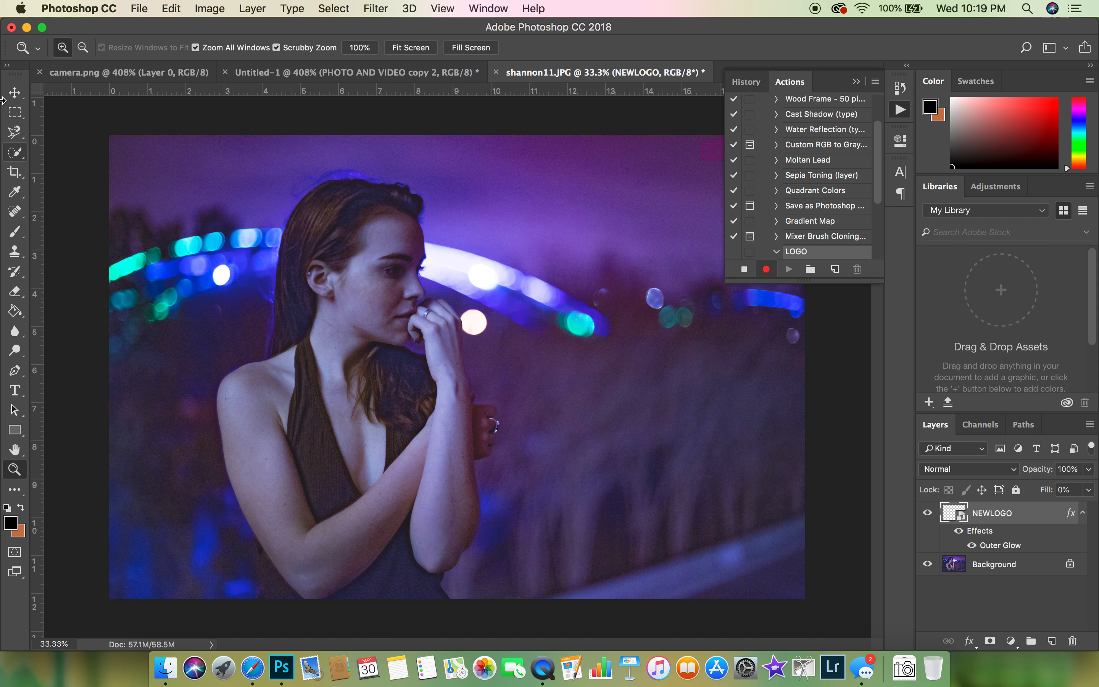
Place NEWLOGO.png from the Desktop as an embedded object in the portrait at its original size.
click(135, 10)
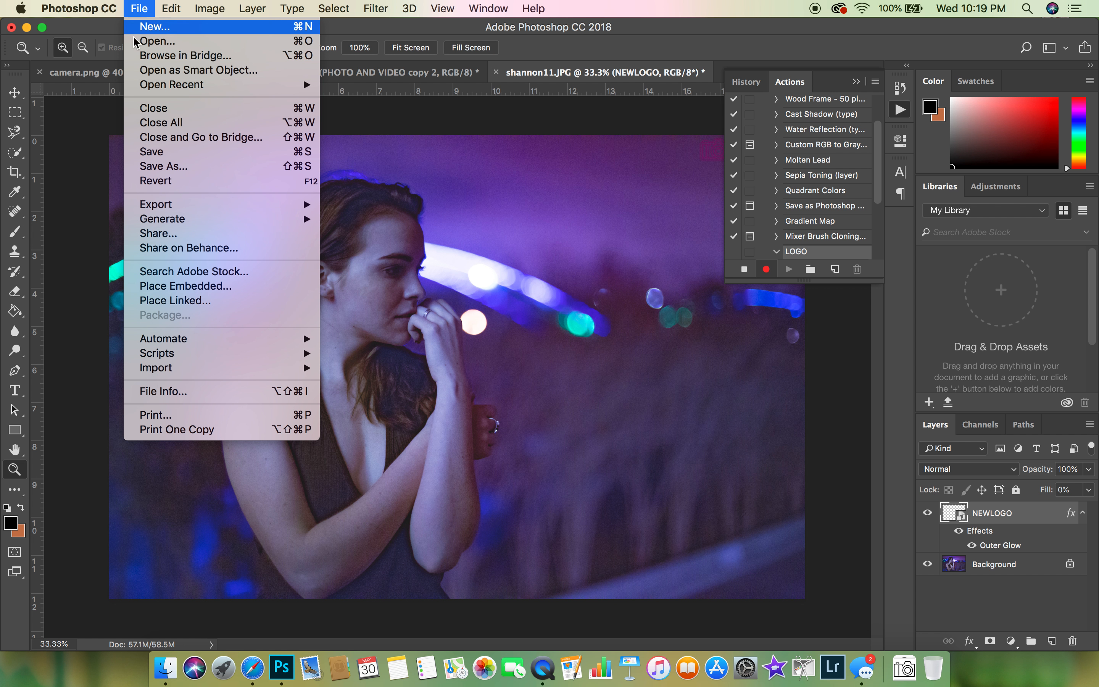
mouse_move(214, 347)
click(191, 286)
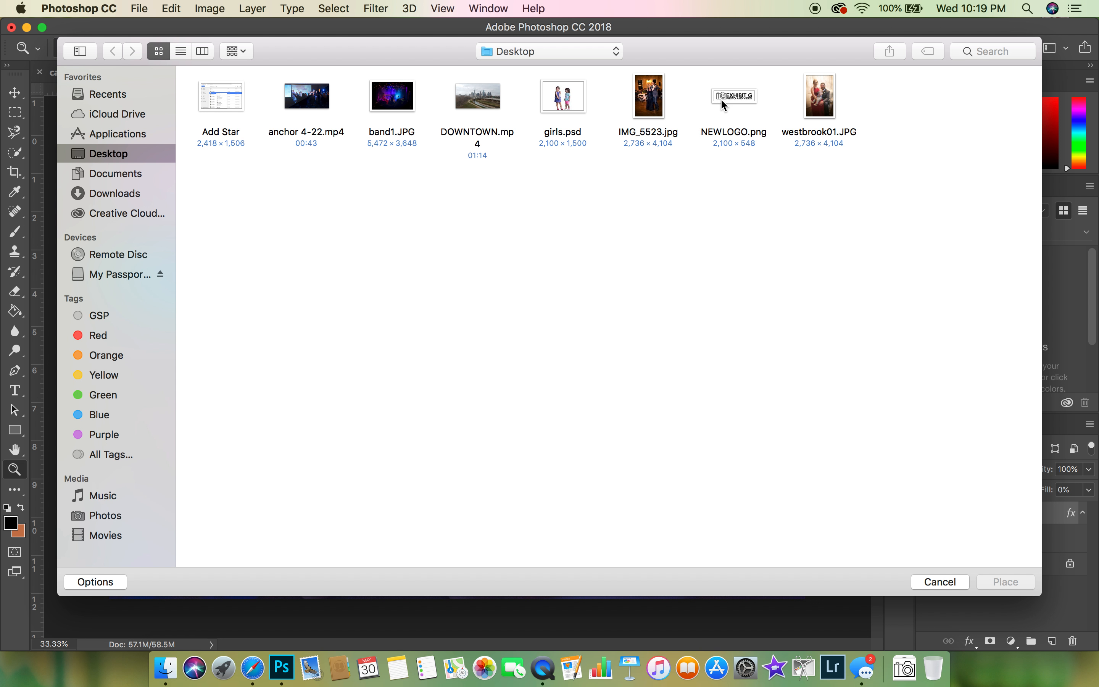
click(722, 100)
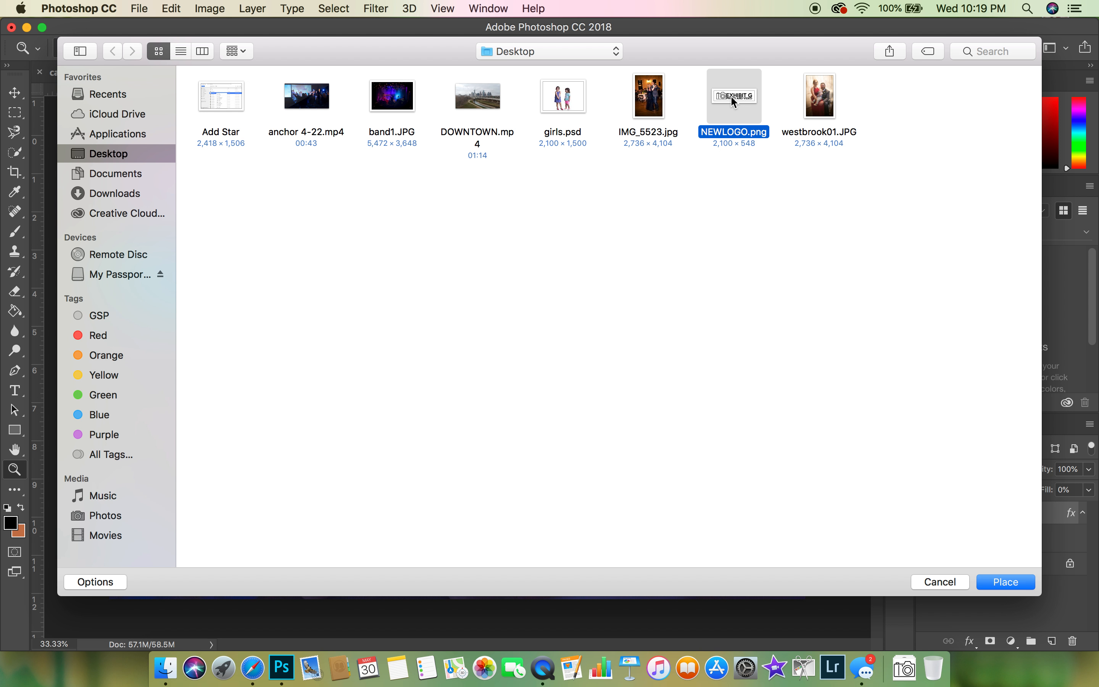
click(988, 584)
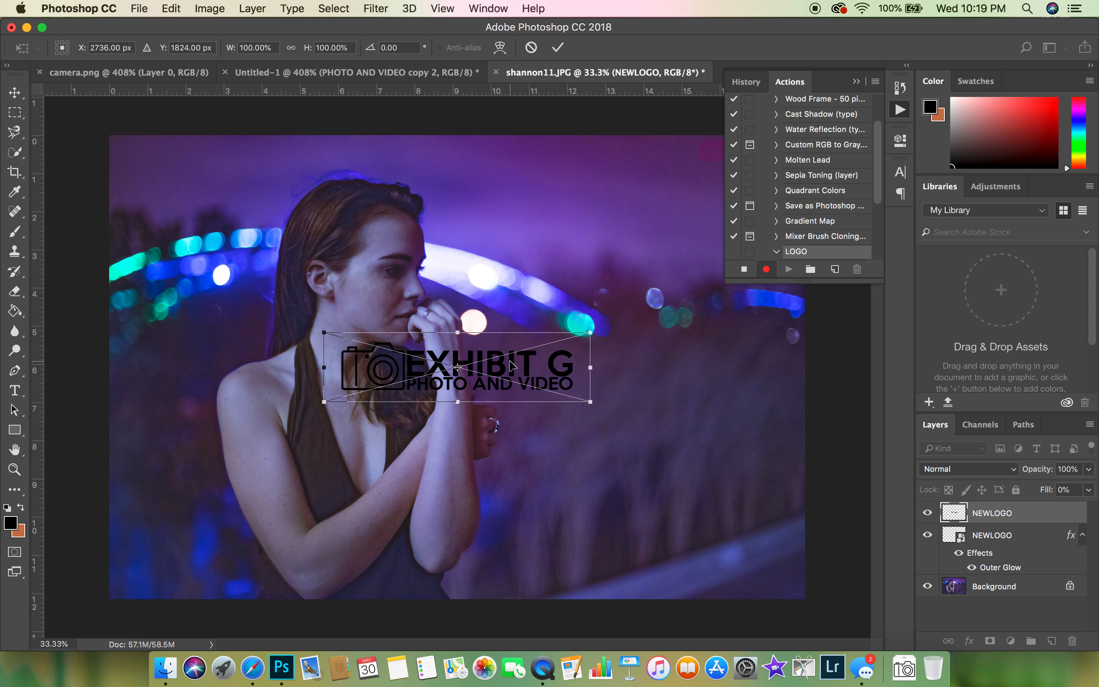
key(Return)
key(z)
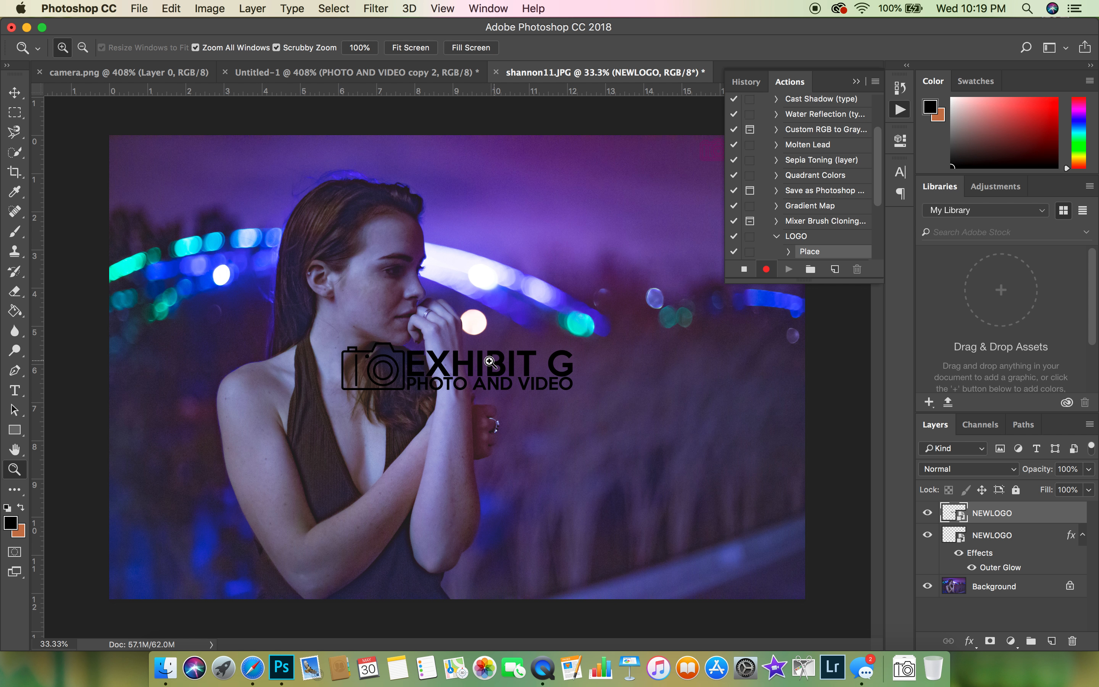
Select the whole canvas and align the new NEWLOGO layer to its horizontal centre and bottom edge with the Move tool.
click(16, 95)
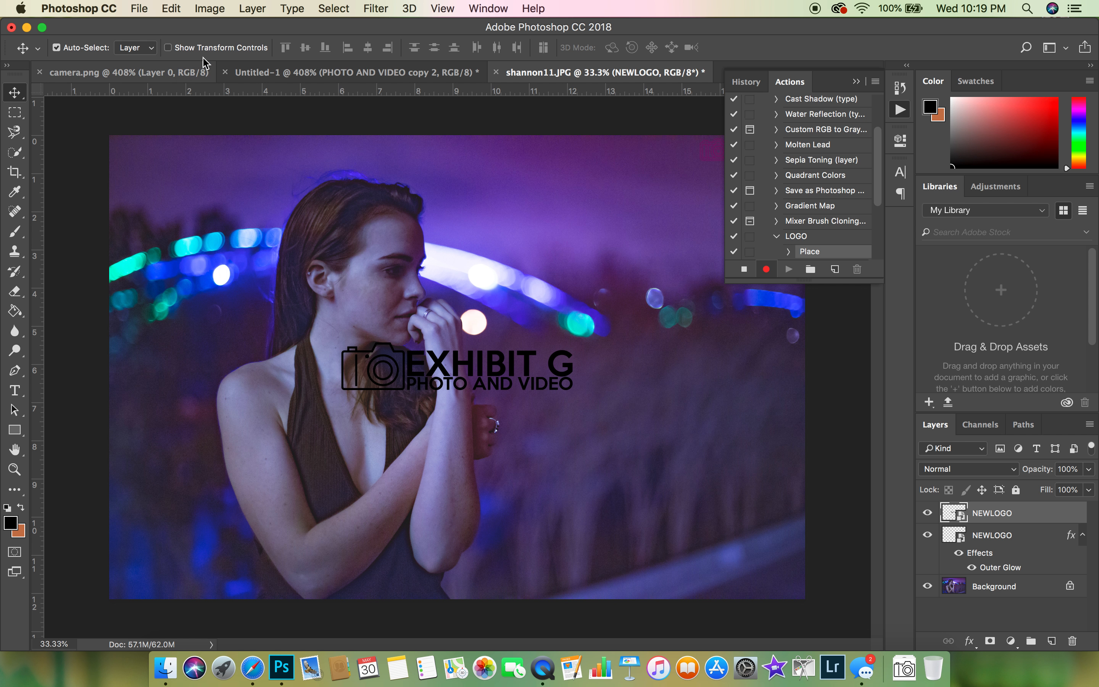
click(333, 9)
click(336, 27)
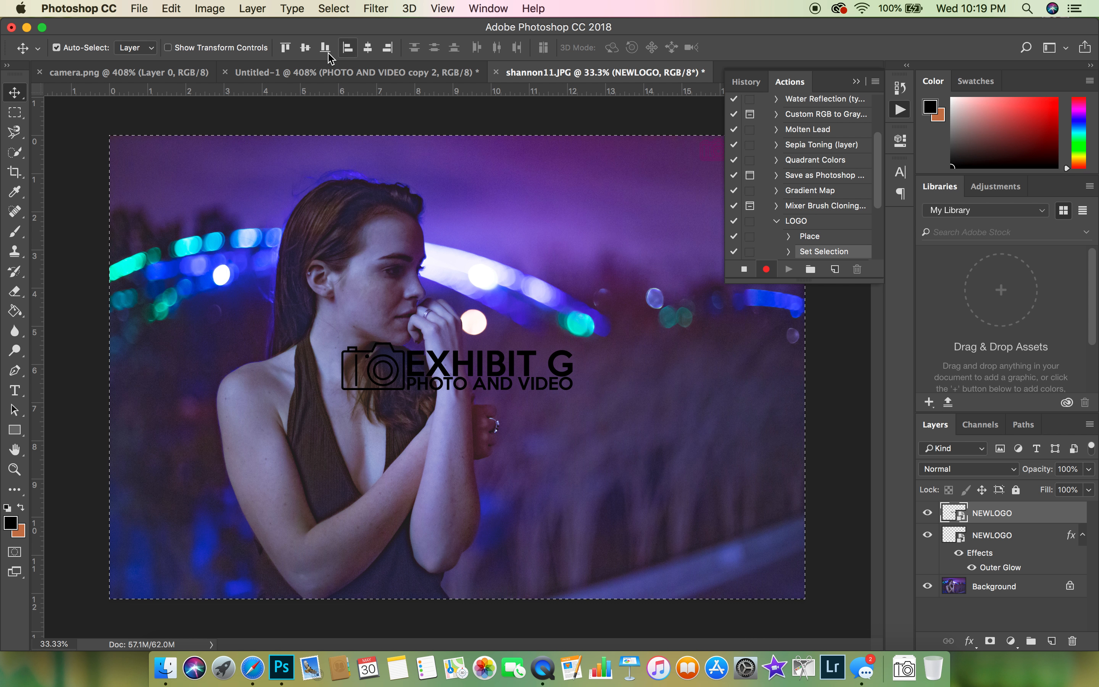
click(368, 50)
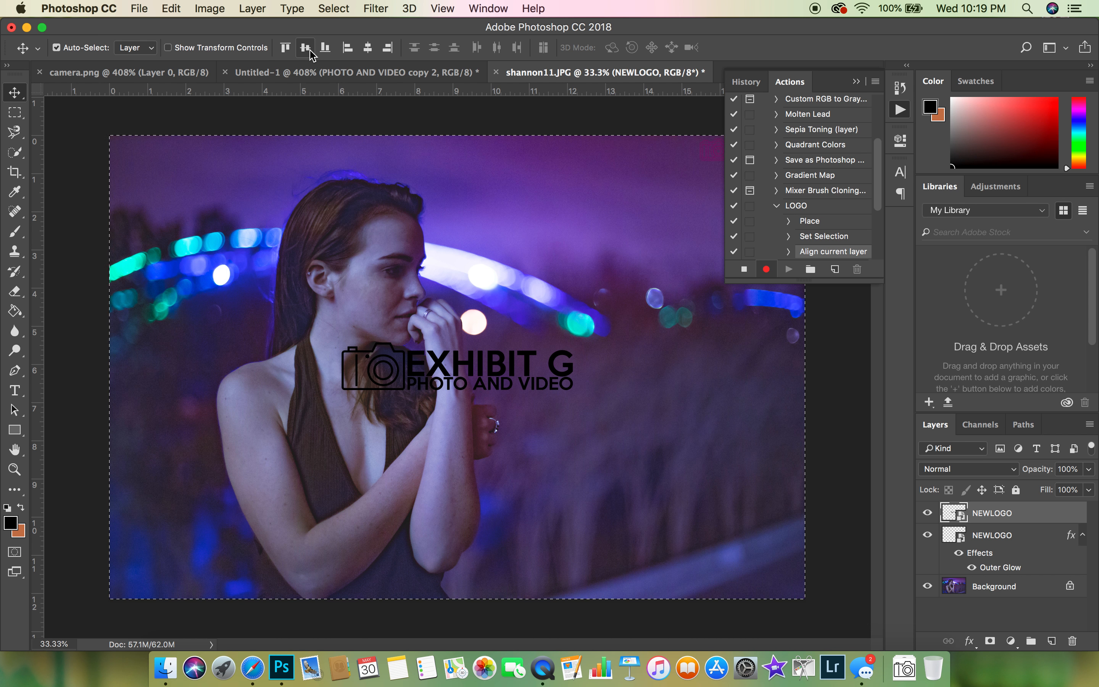
click(325, 50)
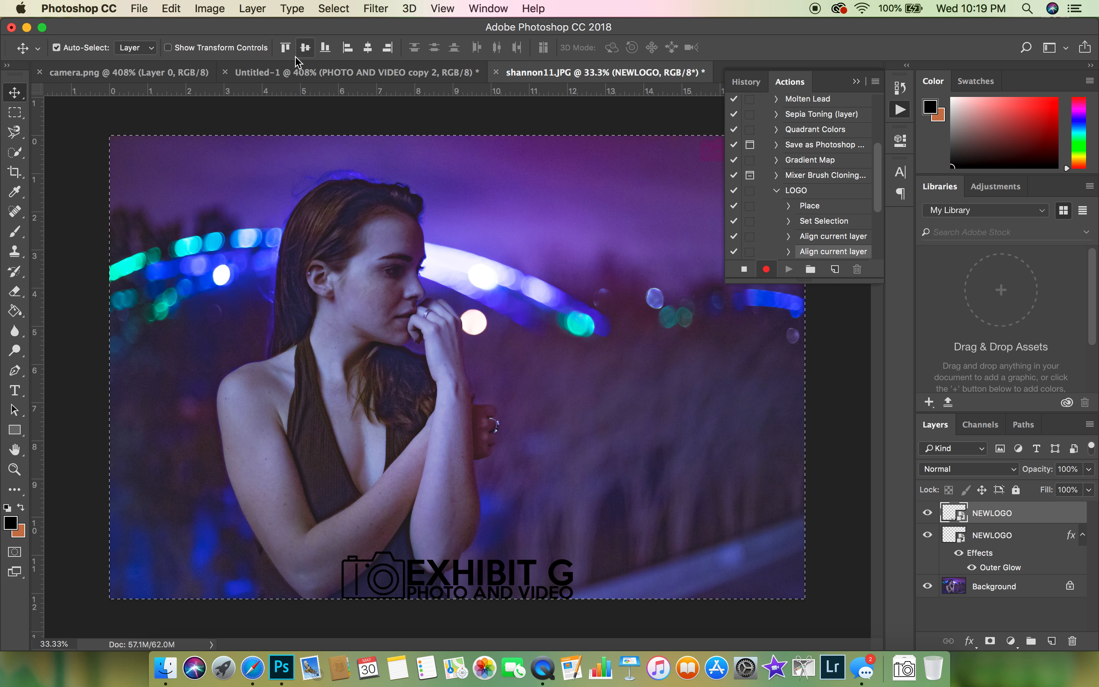
Try the left, right, top and middle alignments on the logo, returning it to the bottom centre of the photo.
click(354, 51)
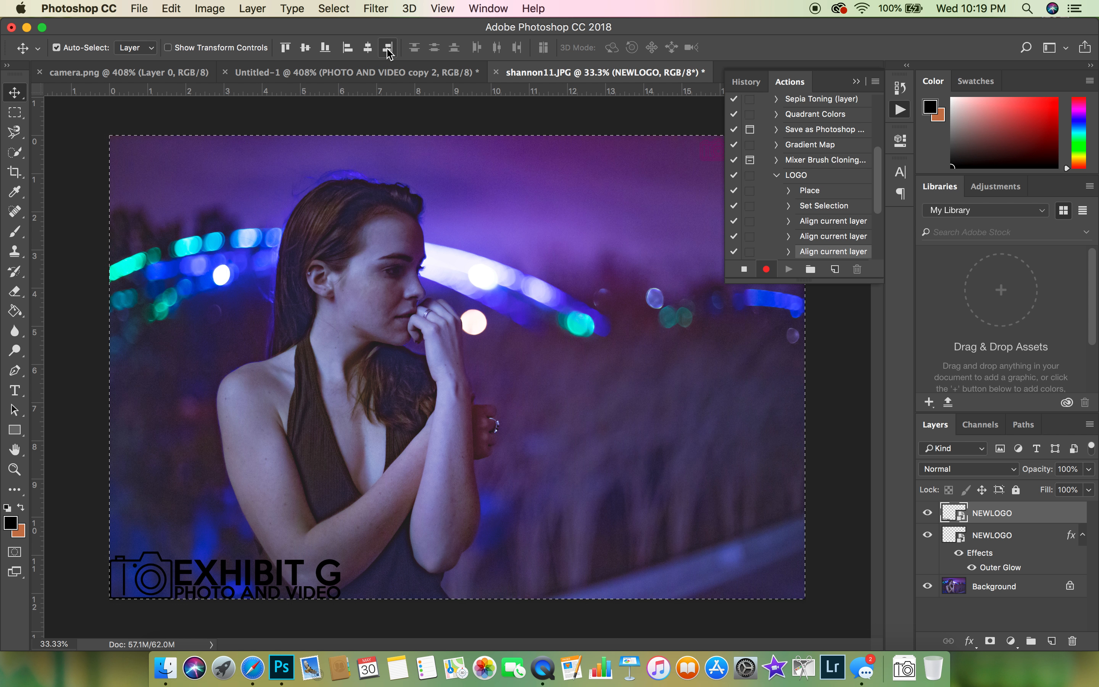
click(389, 51)
click(368, 49)
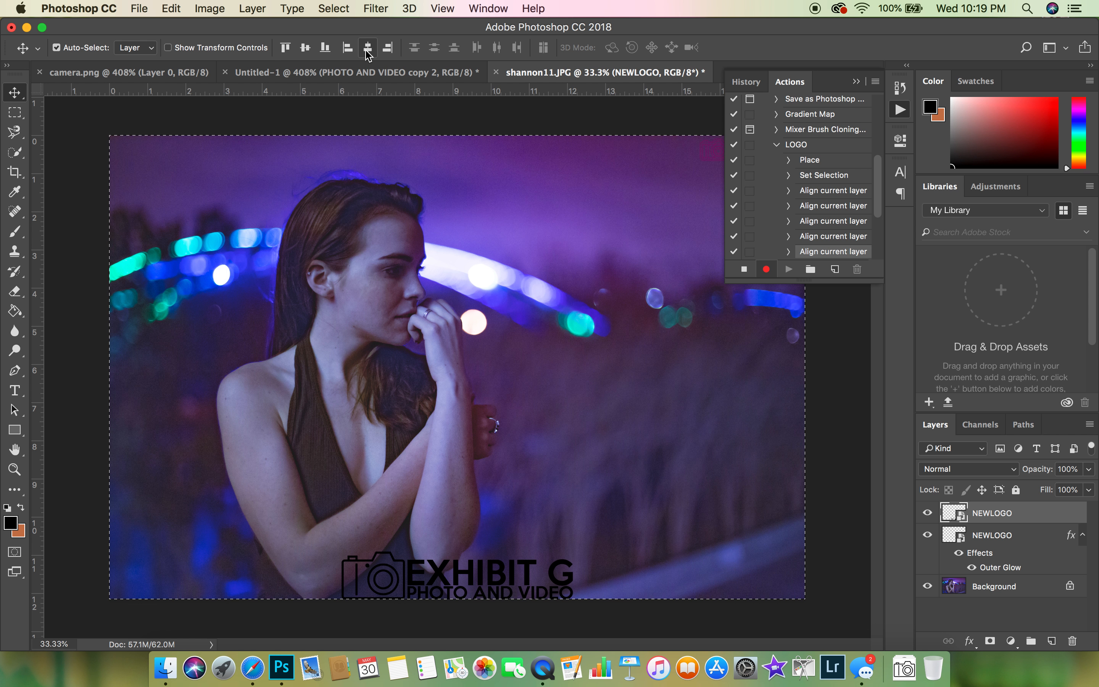
click(285, 48)
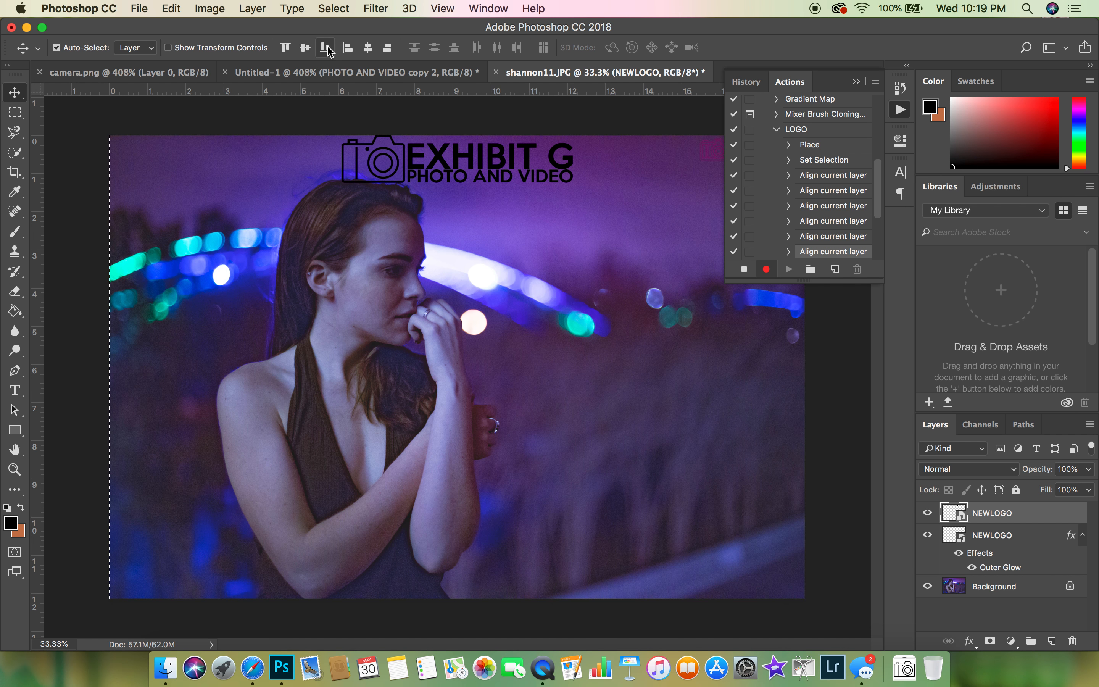
click(305, 48)
click(325, 48)
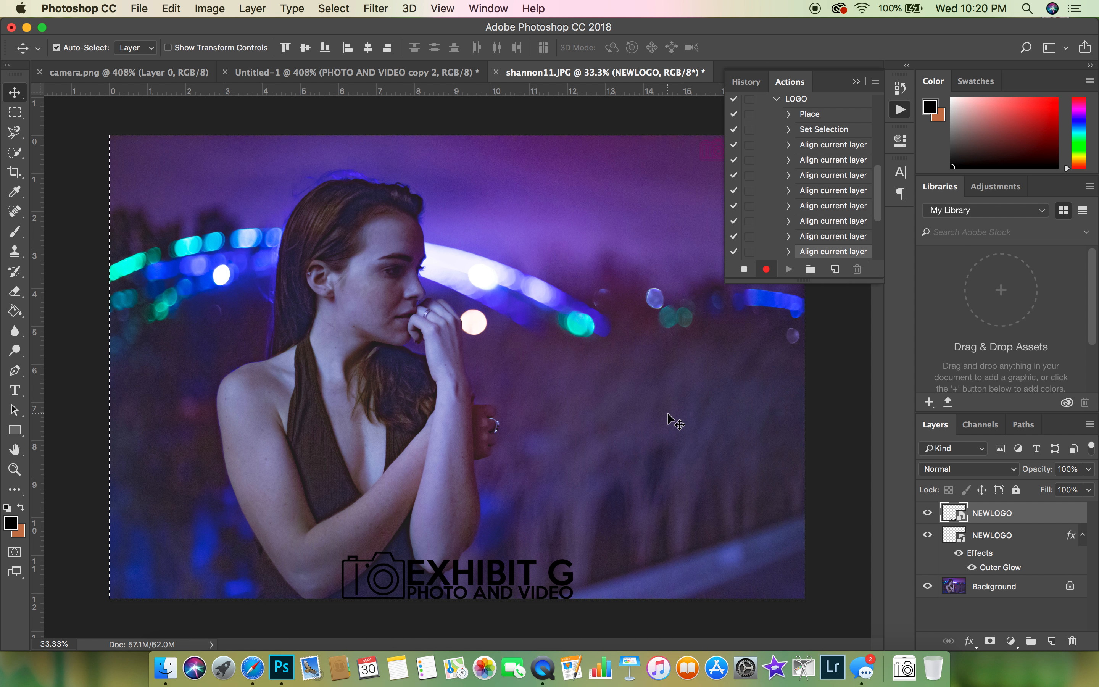
Stop recording the LOGO action.
click(744, 269)
click(745, 269)
Switch to Finder and browse the My Passport drive's 2018 shoots to the Edits folder inside the portrait client's folder.
click(165, 668)
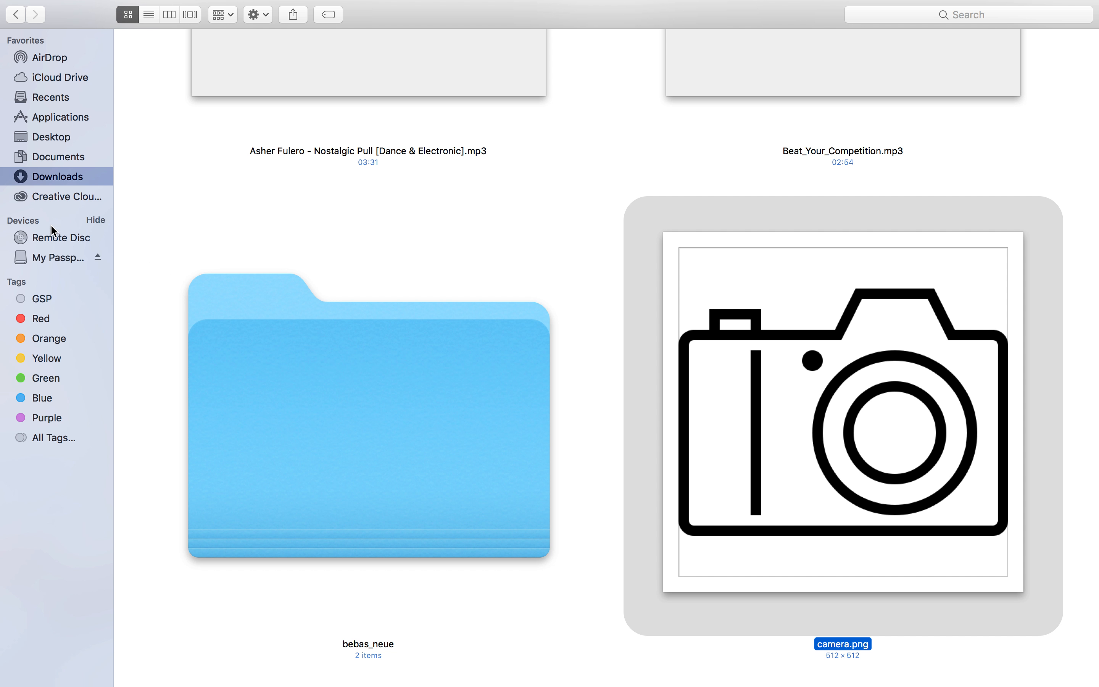
click(49, 260)
scroll(563, 199, down, 5)
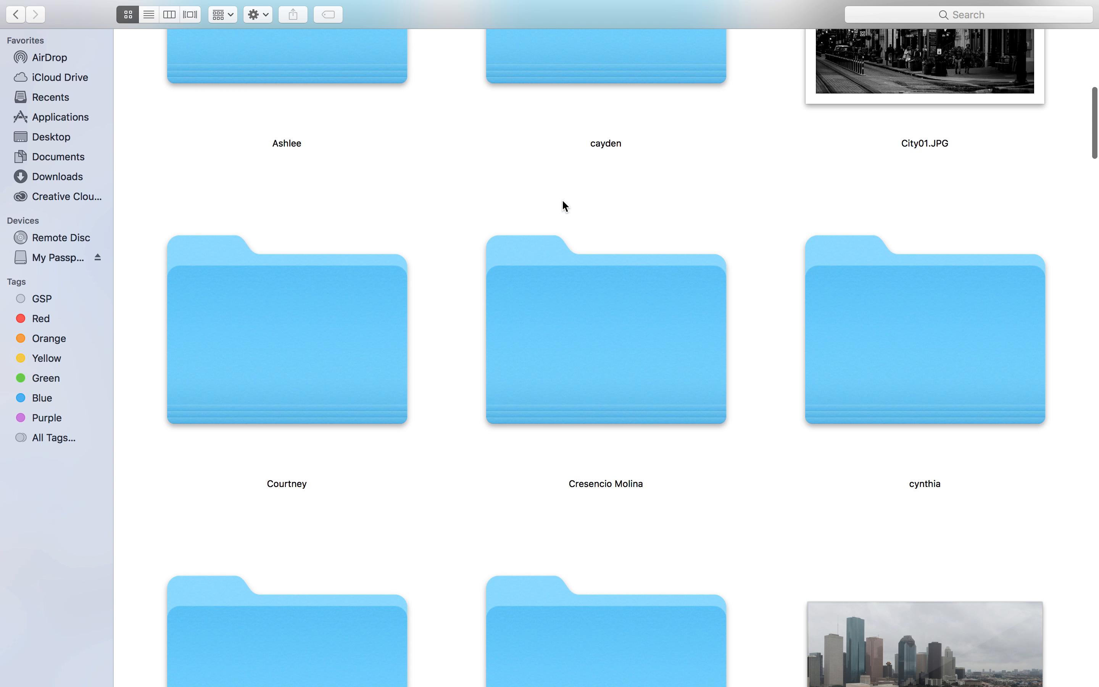
scroll(568, 295, down, 10)
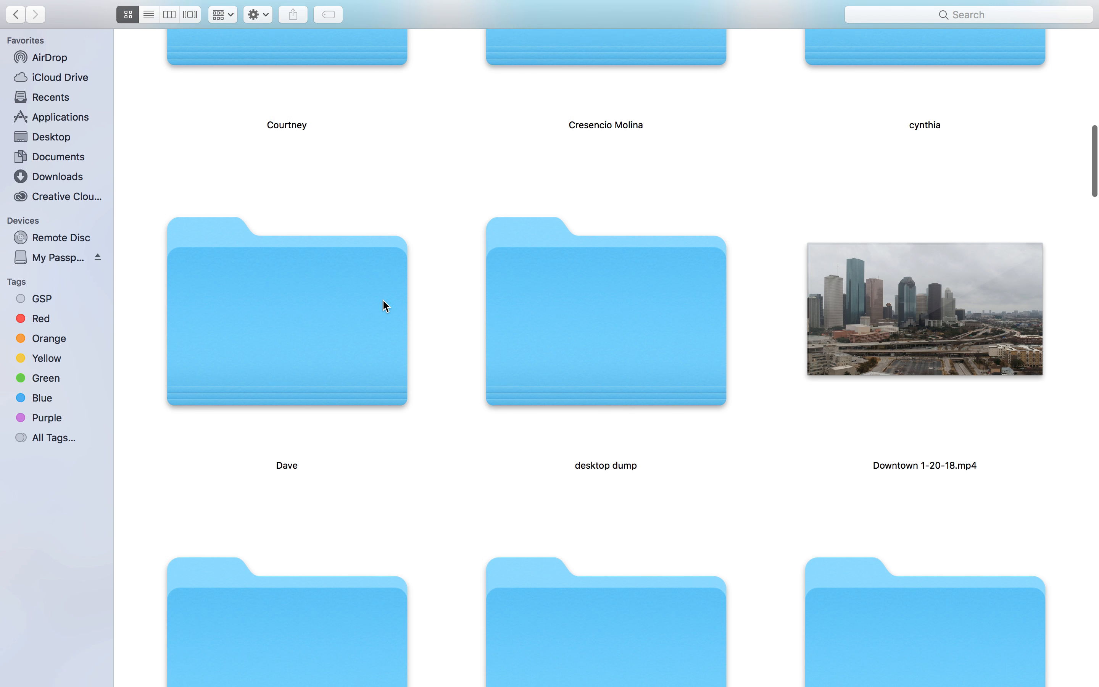
scroll(385, 299, down, 5)
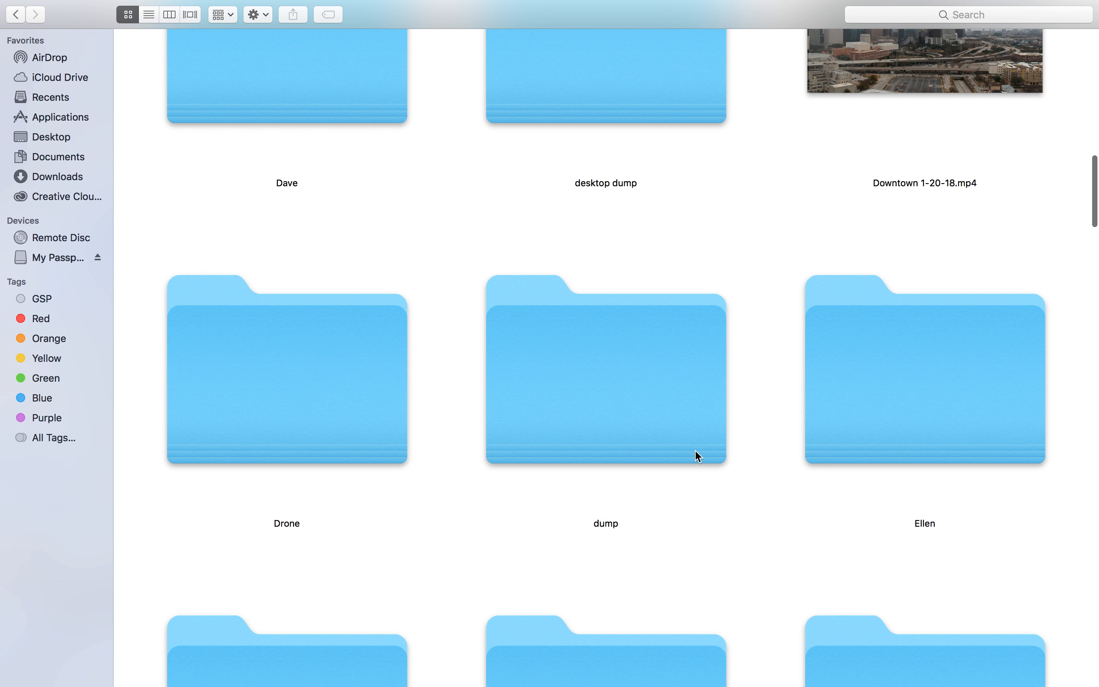
scroll(865, 418, down, 5)
scroll(520, 419, down, 8)
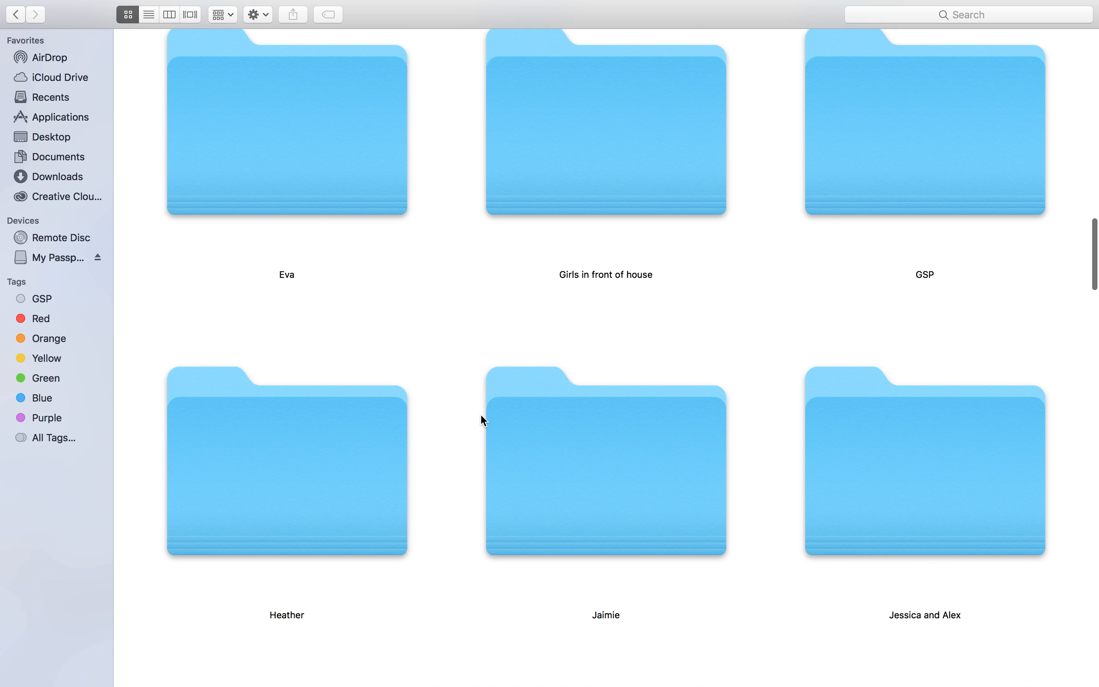
scroll(478, 414, down, 10)
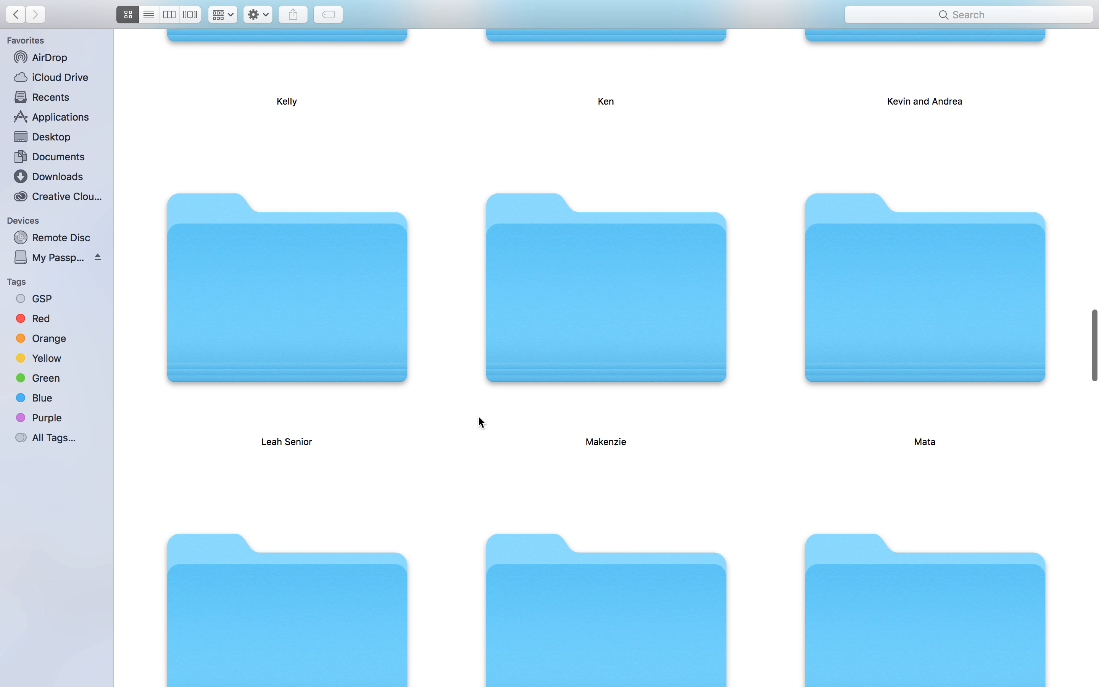
scroll(478, 417, down, 15)
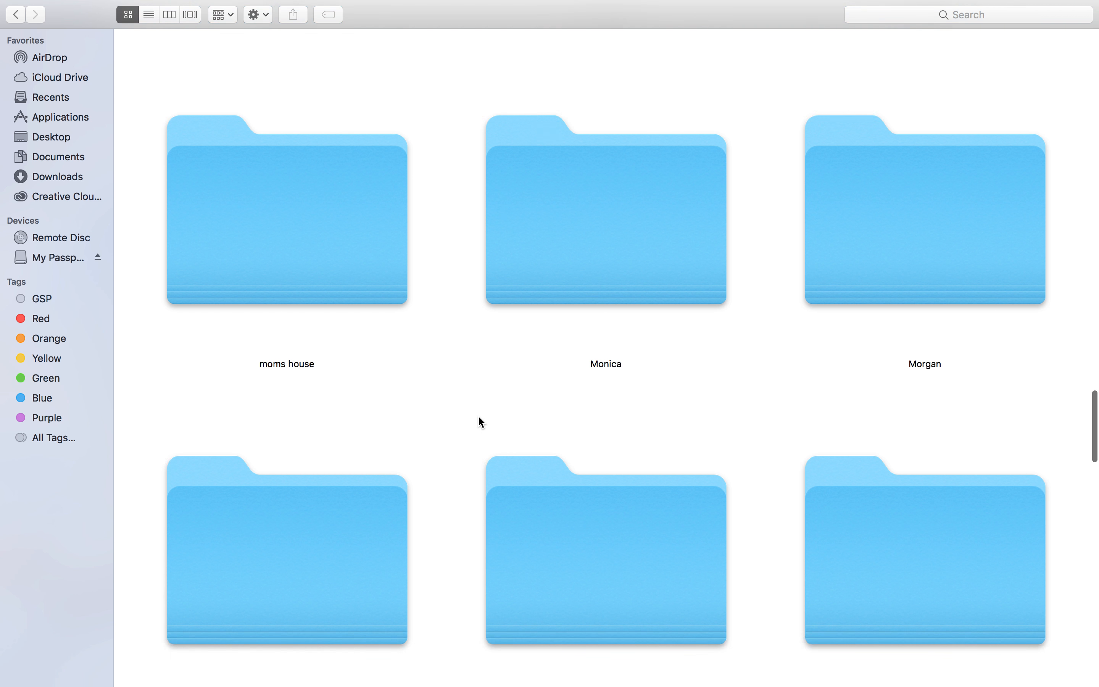
scroll(478, 417, down, 11)
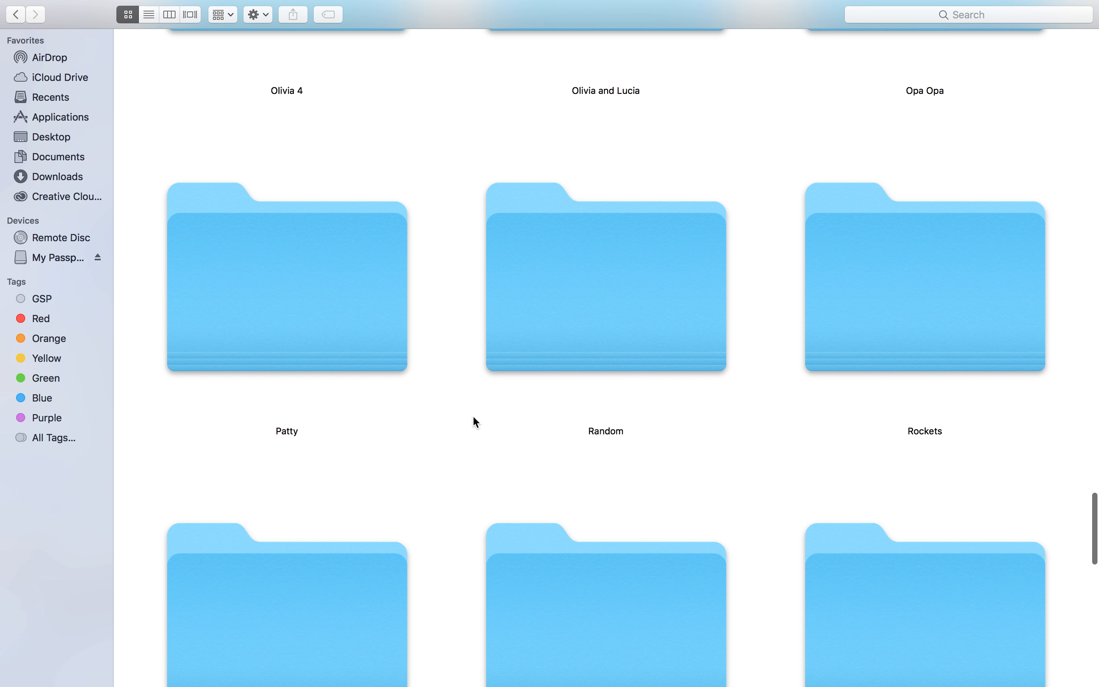
scroll(473, 420, down, 4)
double_click(977, 395)
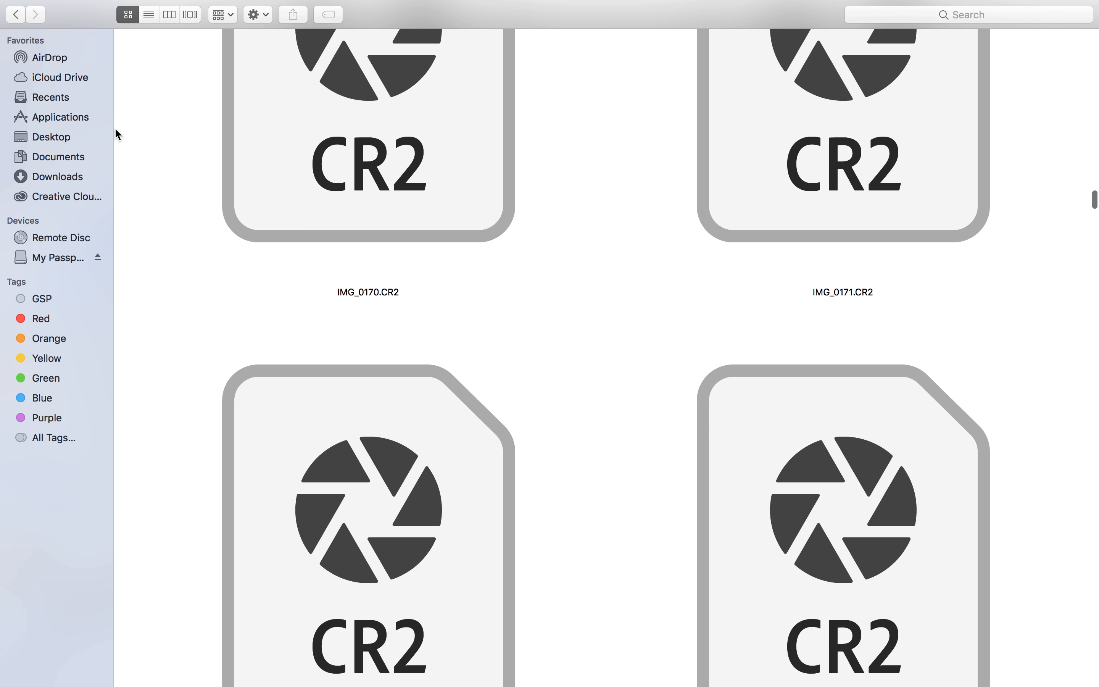
scroll(421, 229, down, 5)
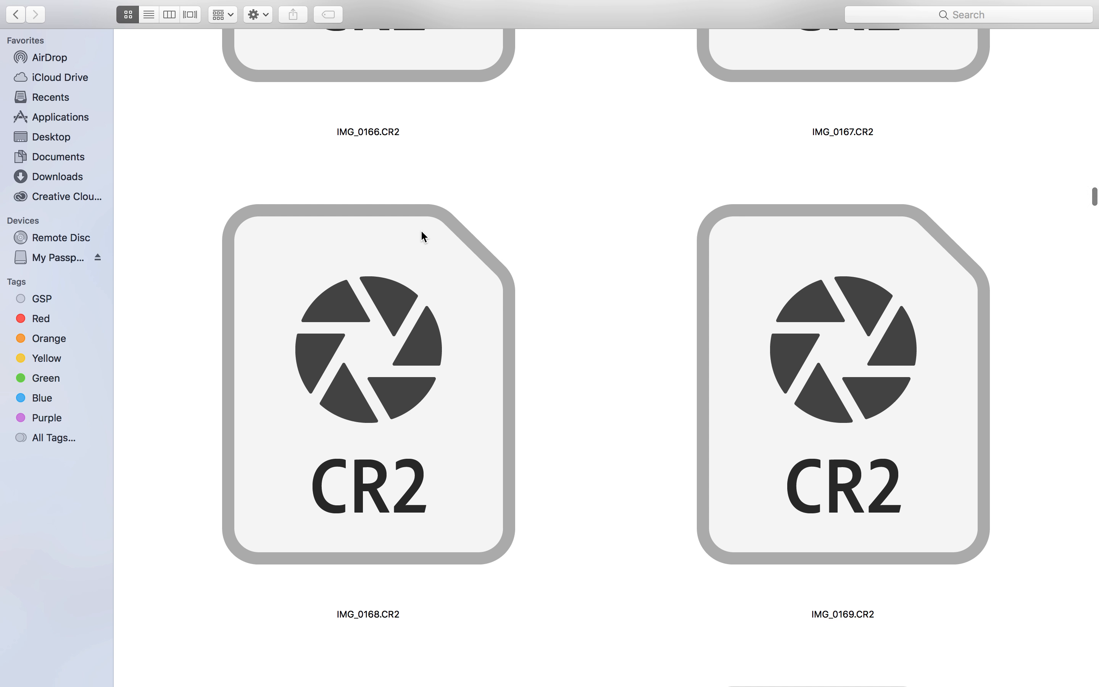
scroll(420, 230, up, 15)
double_click(421, 230)
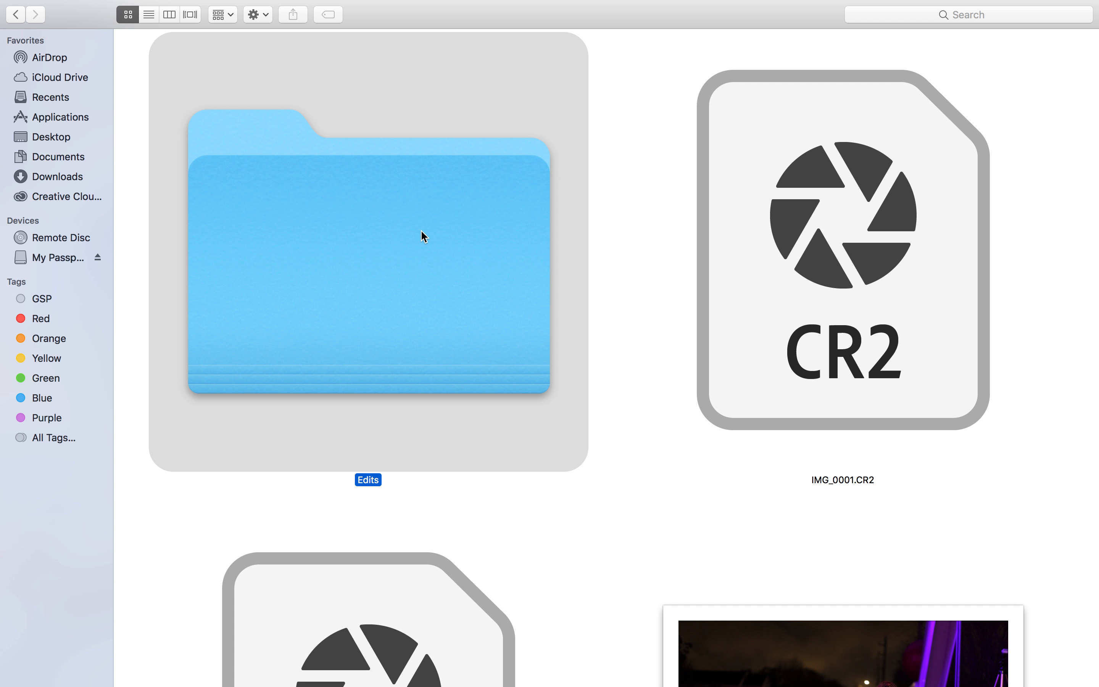
Look through the edited portraits from beginning to end and return to Photoshop.
scroll(359, 222, up, 3)
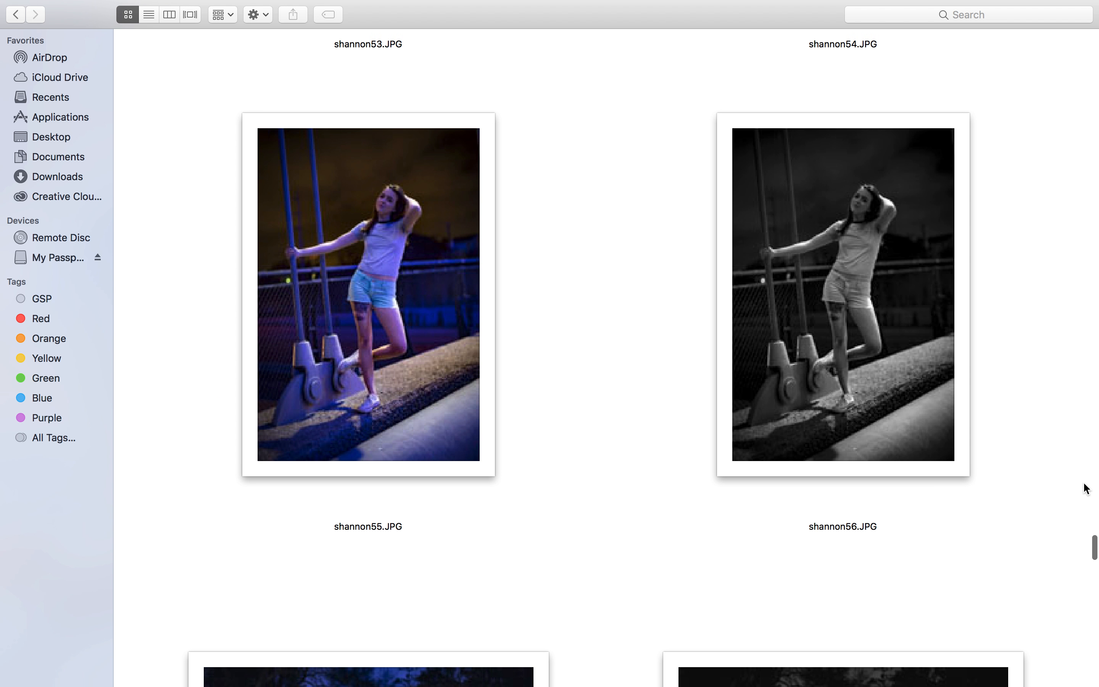
drag(1093, 555, 1092, 37)
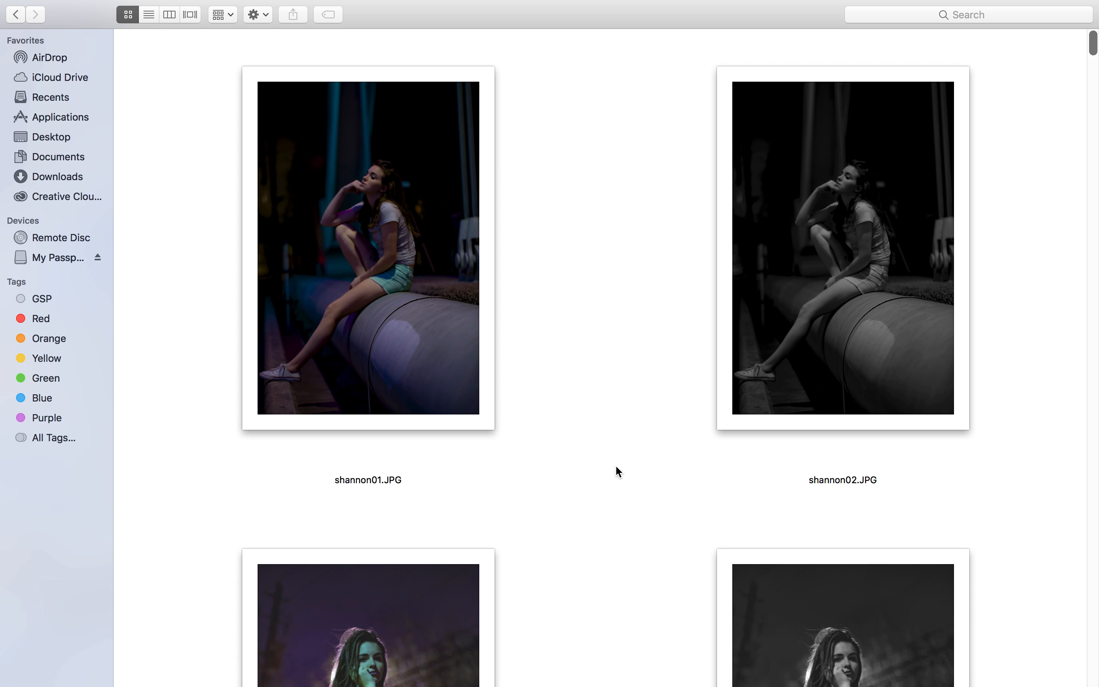
scroll(640, 443, down, 10)
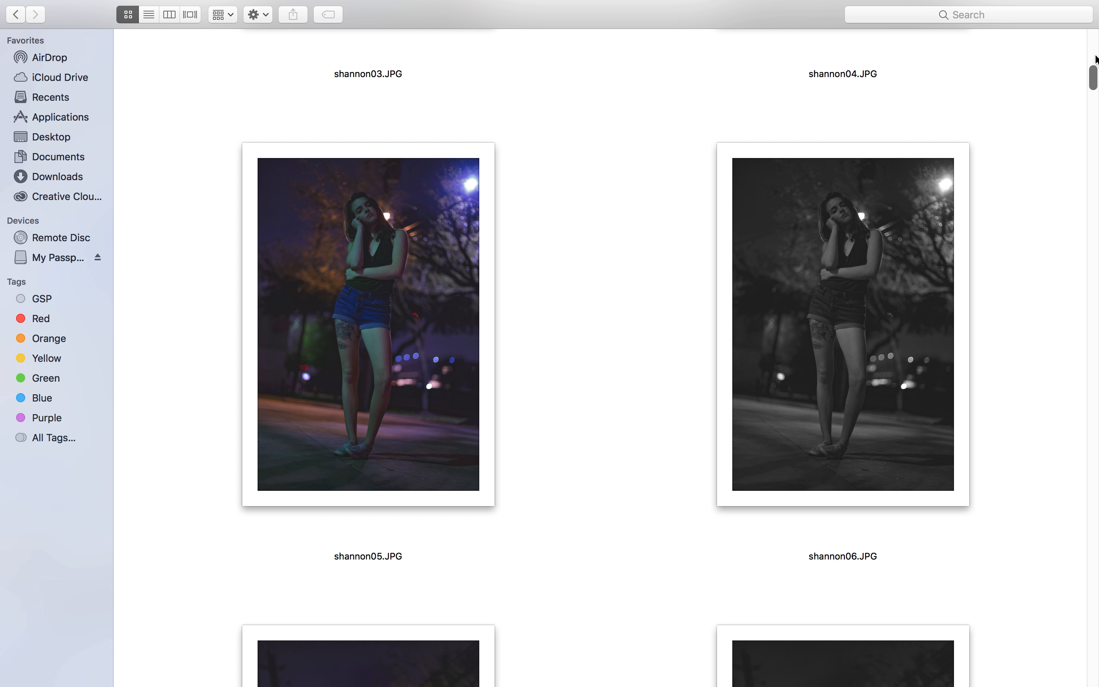
drag(1093, 73, 1091, 681)
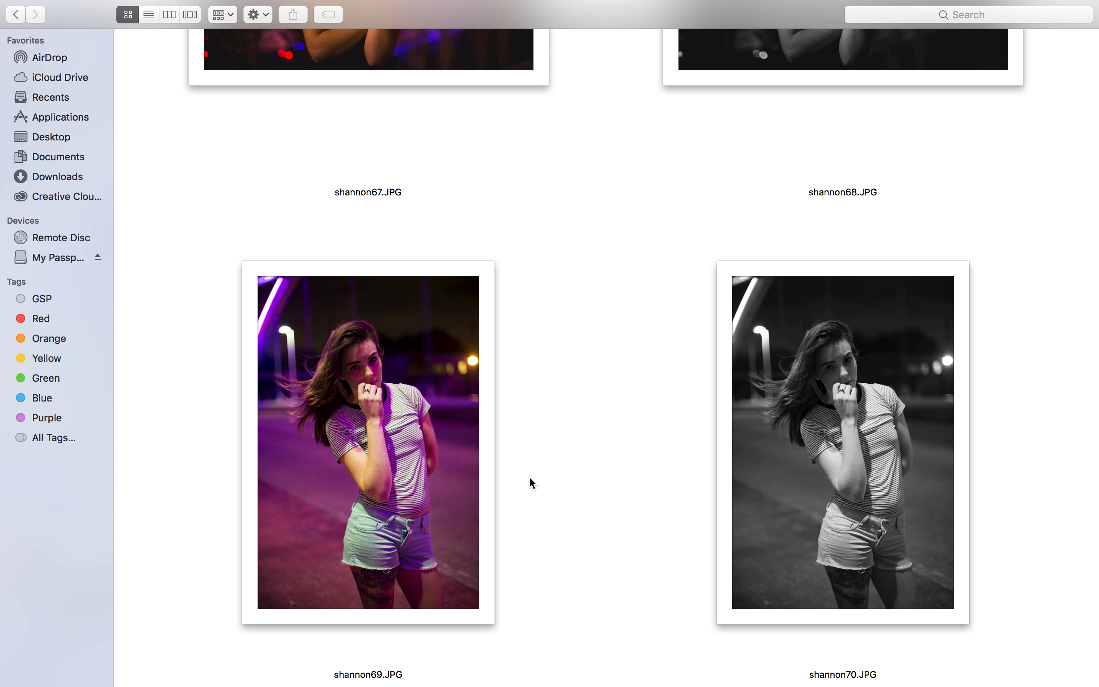
key(ctrl+Up)
click(633, 386)
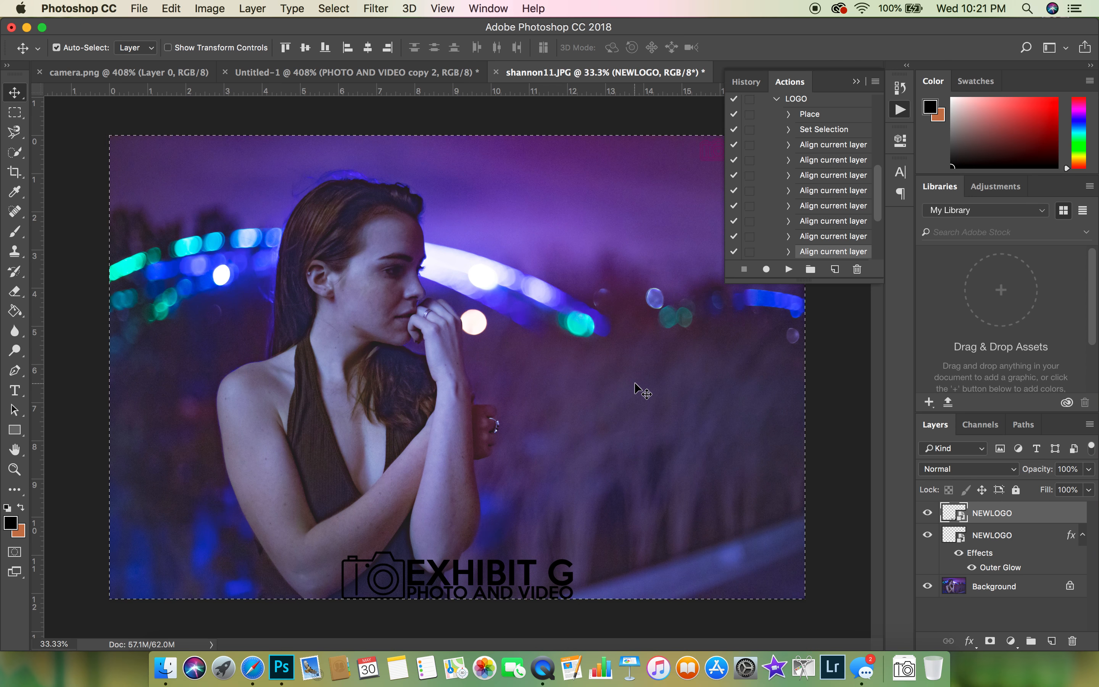
Open the Image Processor and choose the portrait client's Edits folder, under 2018 on the My Passport drive, as the source.
click(132, 10)
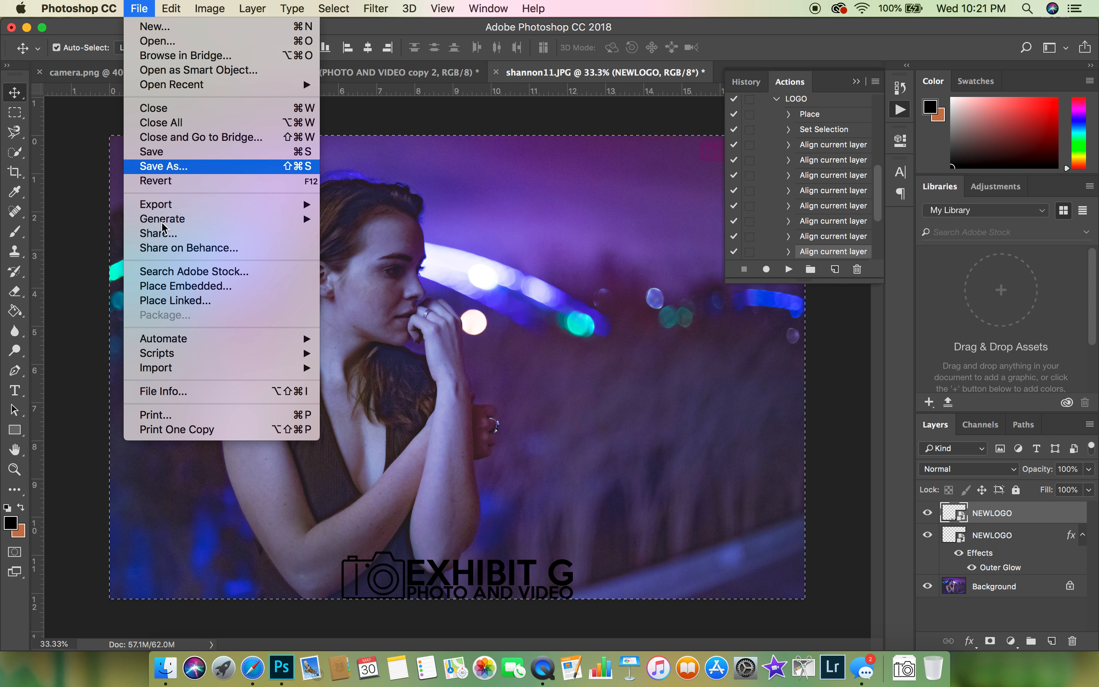
mouse_move(256, 361)
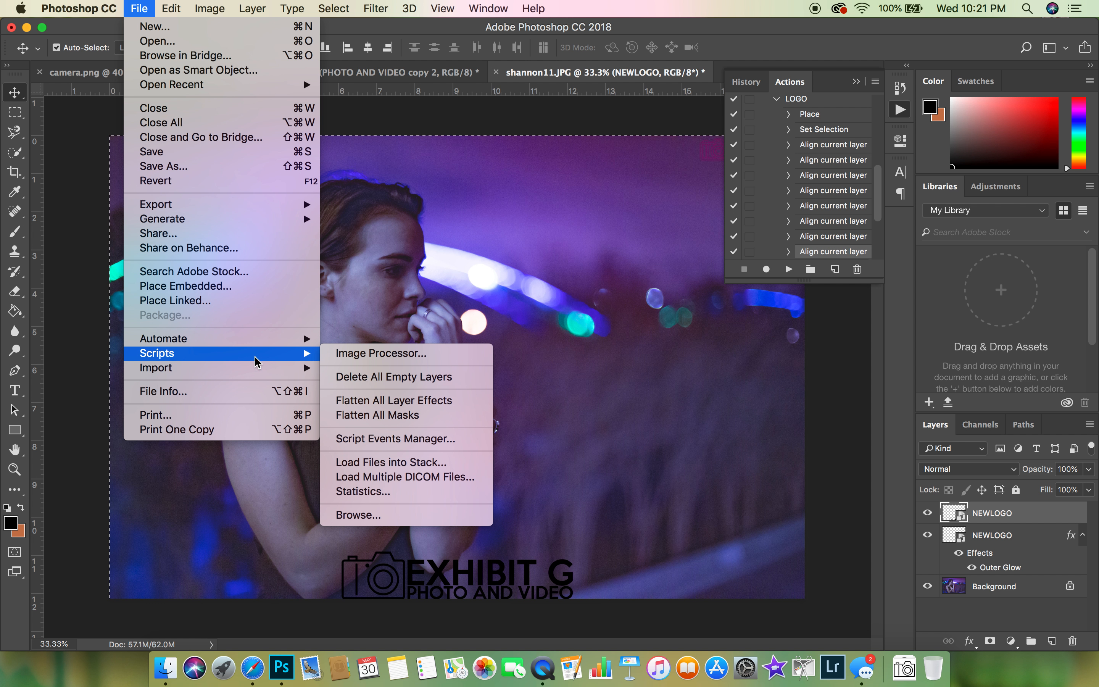
click(377, 353)
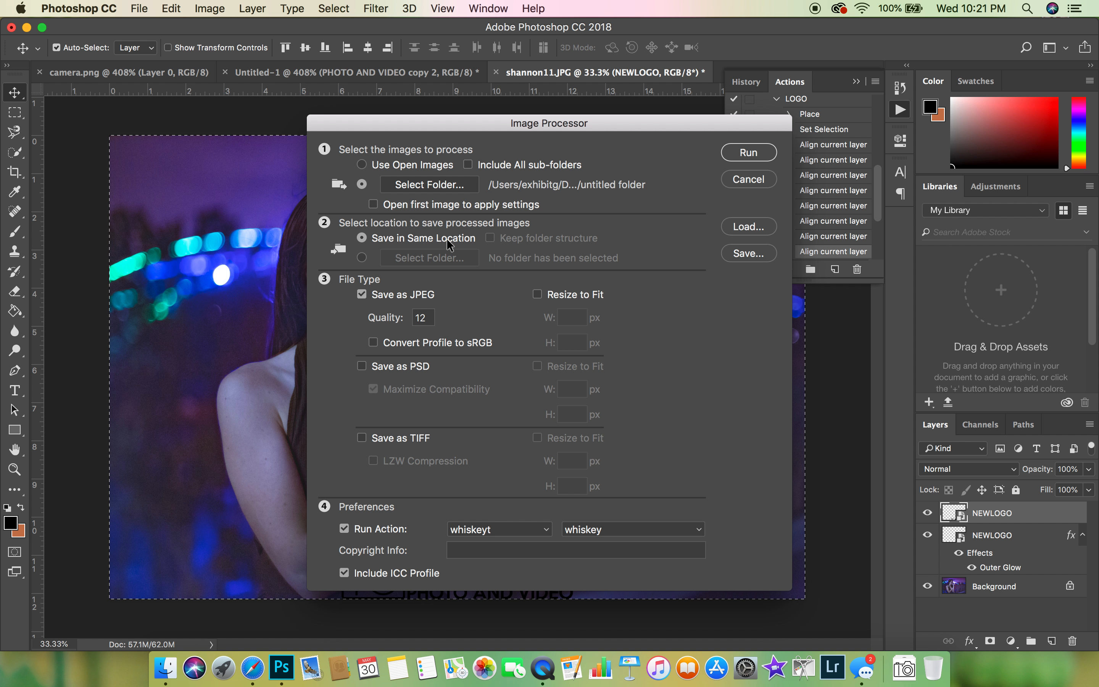
click(444, 185)
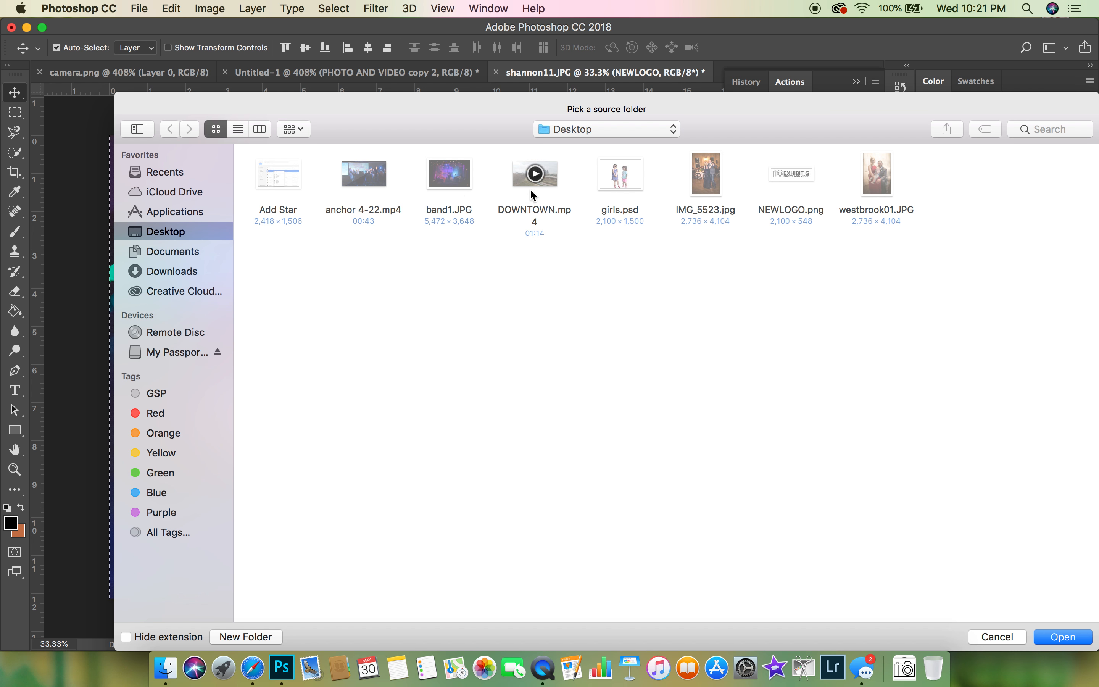
click(180, 355)
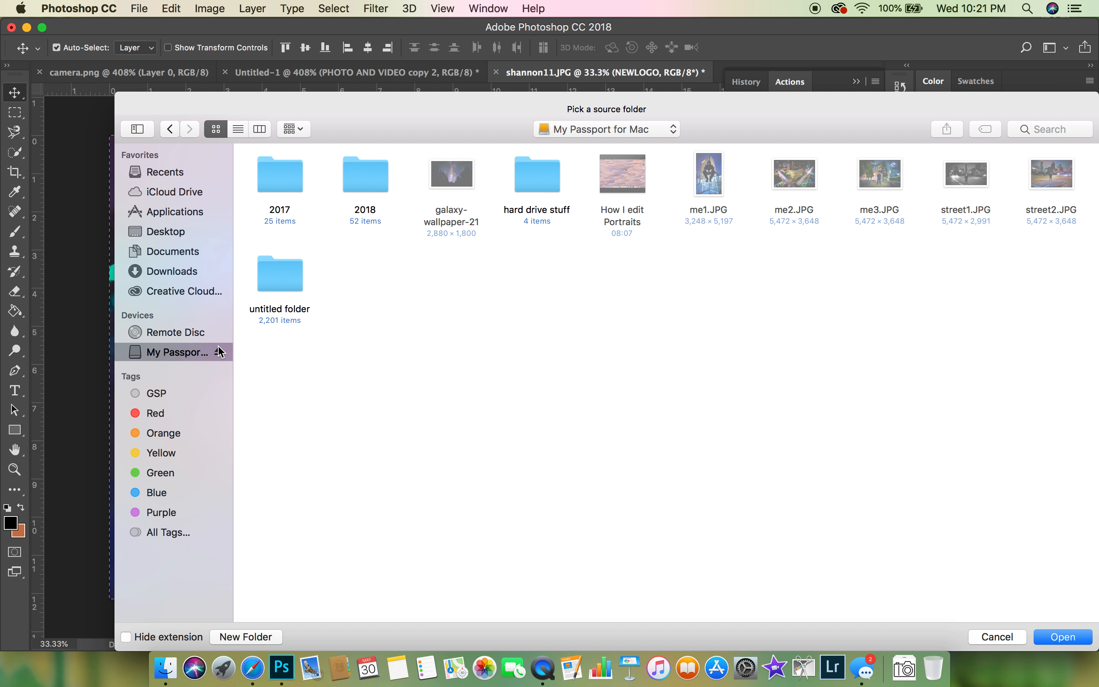
double_click(349, 187)
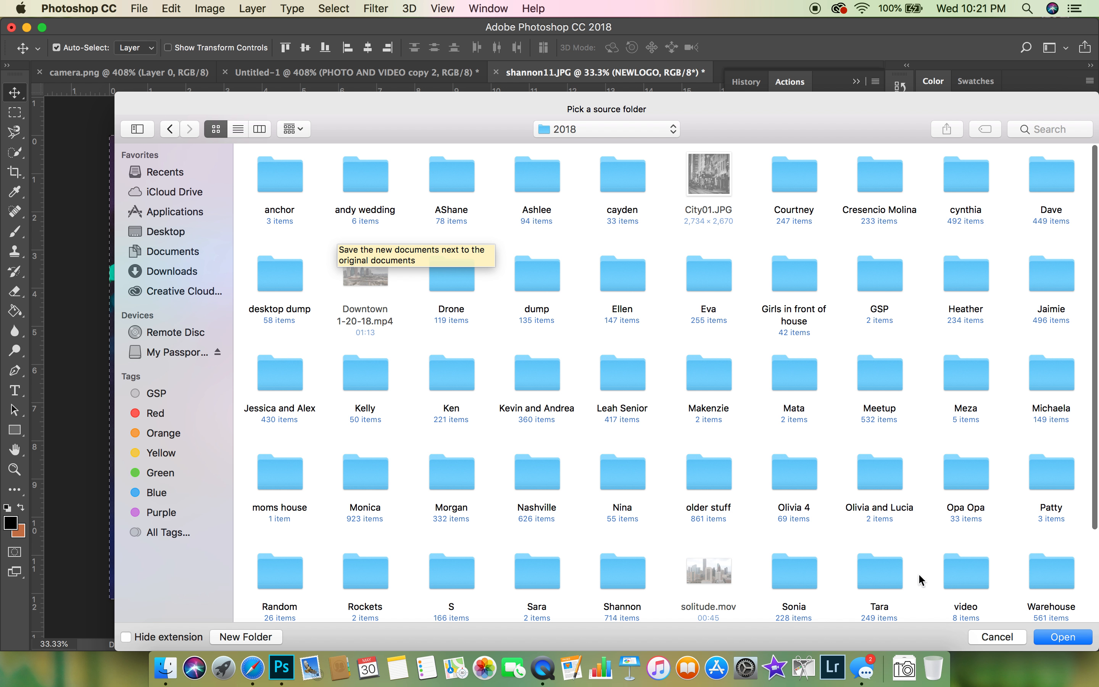
double_click(623, 573)
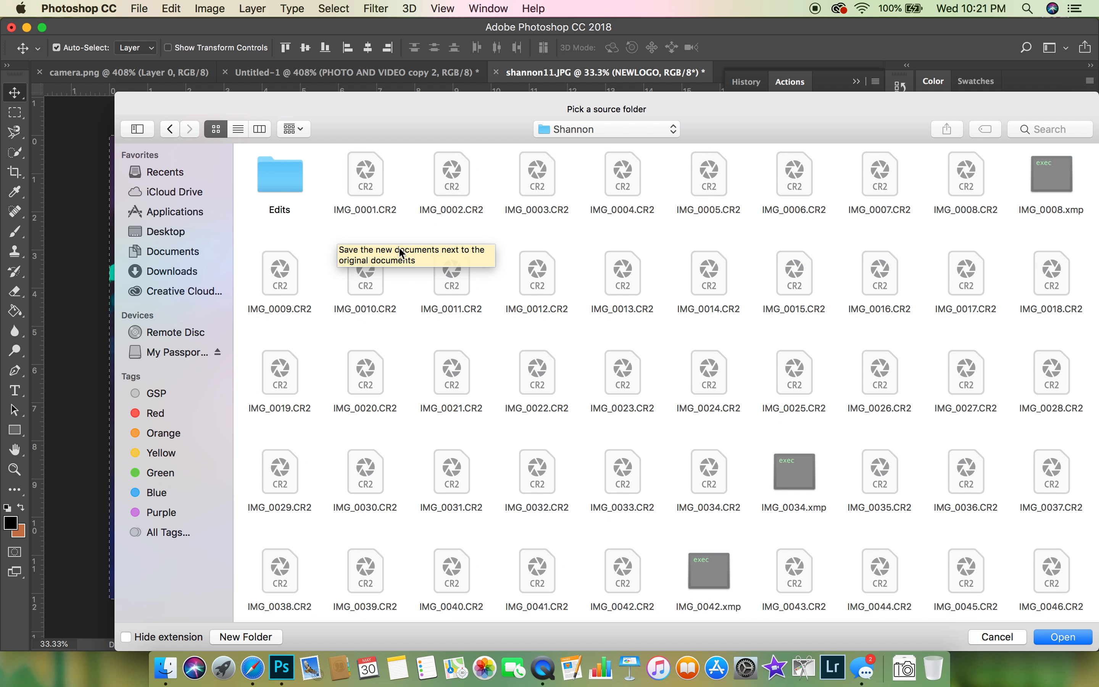
double_click(298, 164)
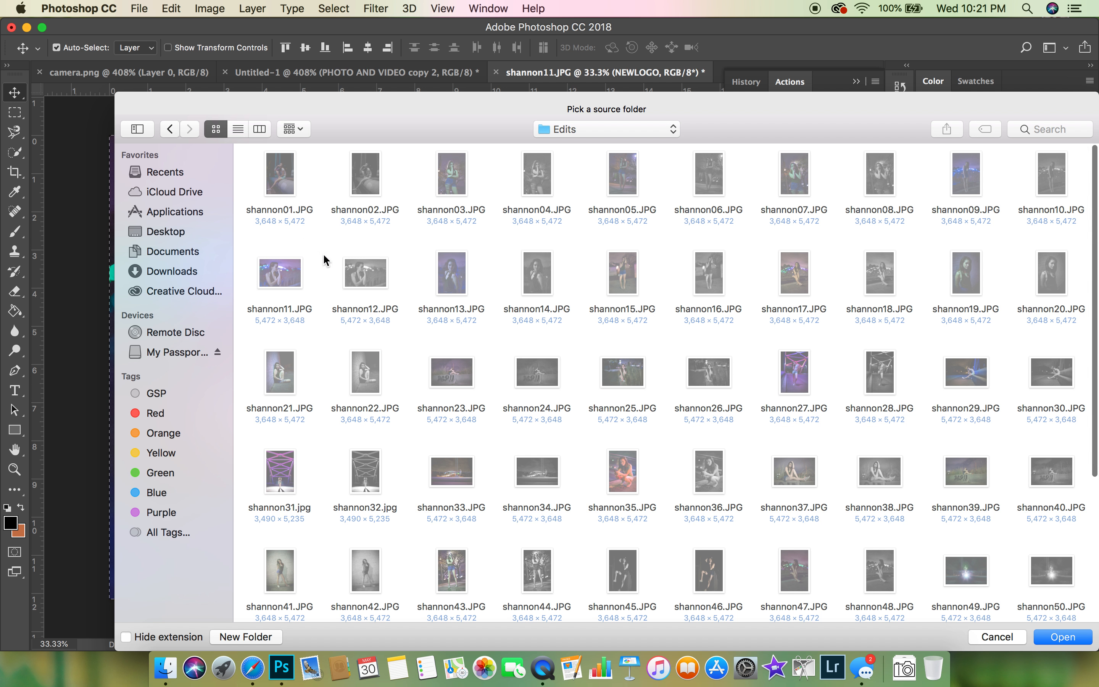
click(1061, 639)
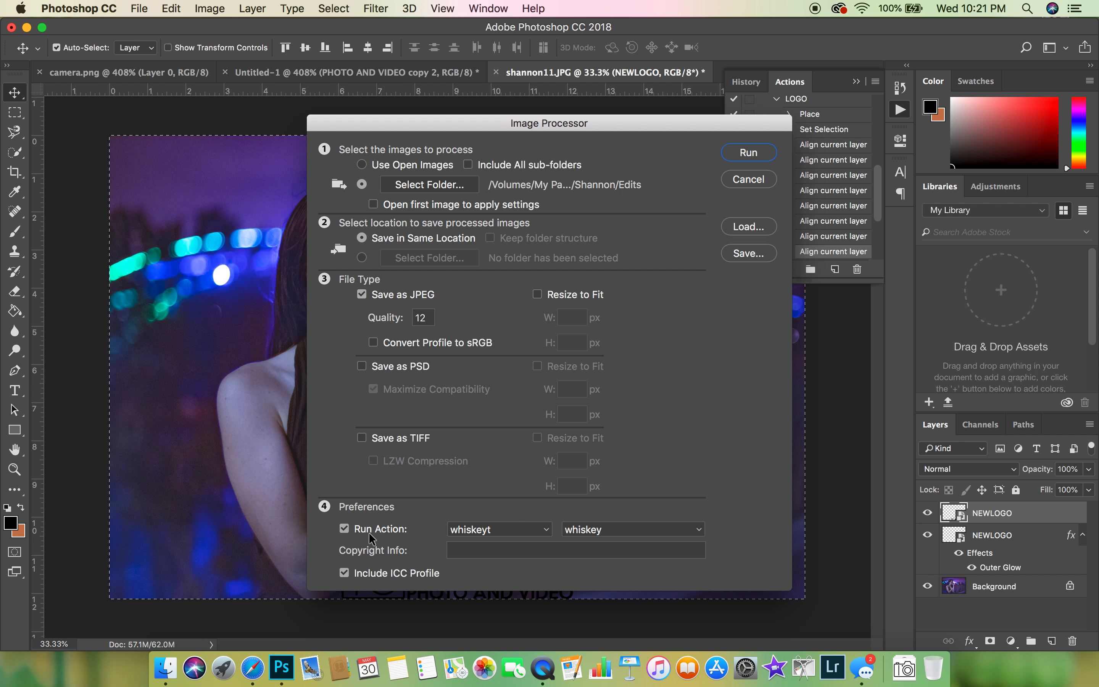
Set the Image Processor to run the LOGO action from the Default Actions set, and run the batch.
click(547, 530)
click(523, 545)
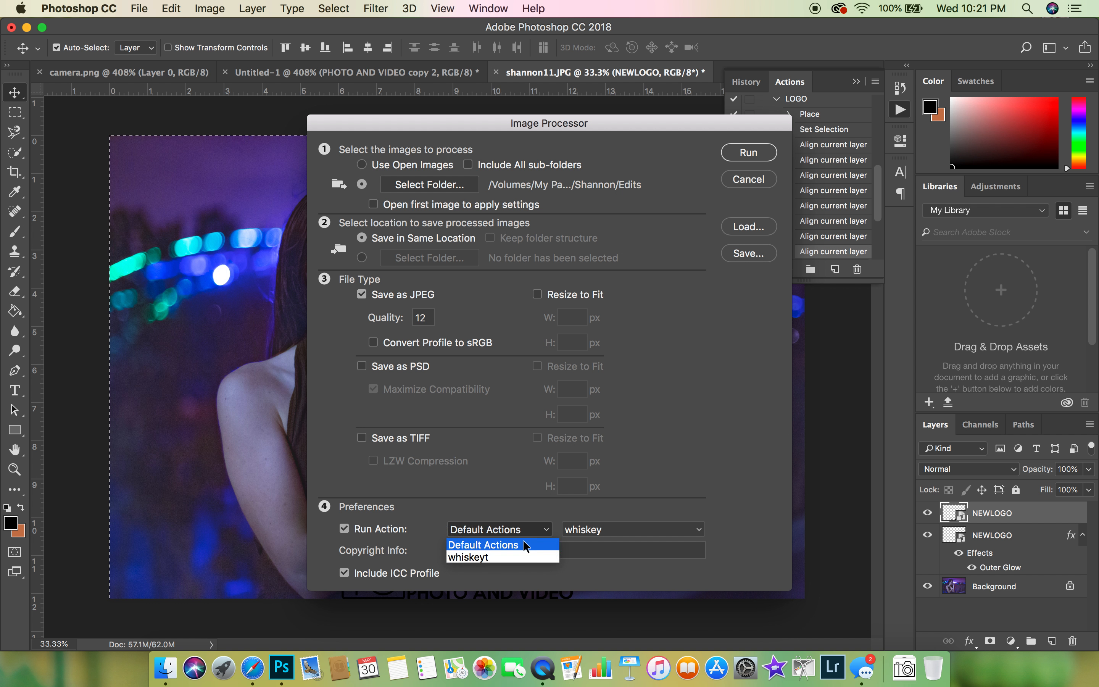
click(523, 544)
click(621, 530)
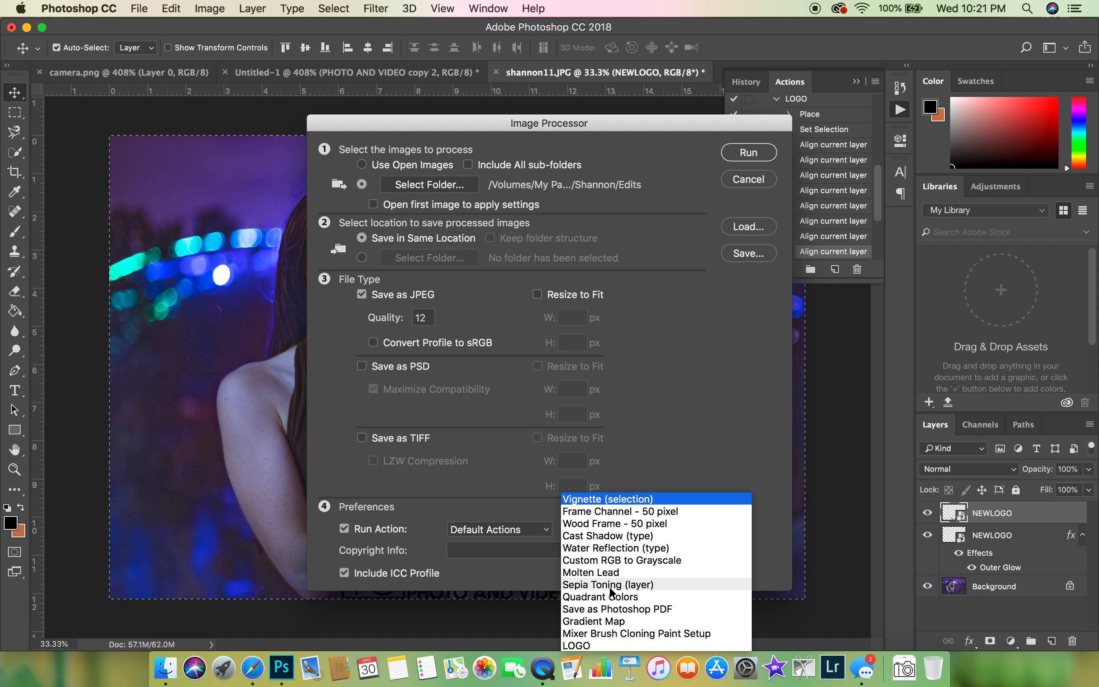
click(585, 642)
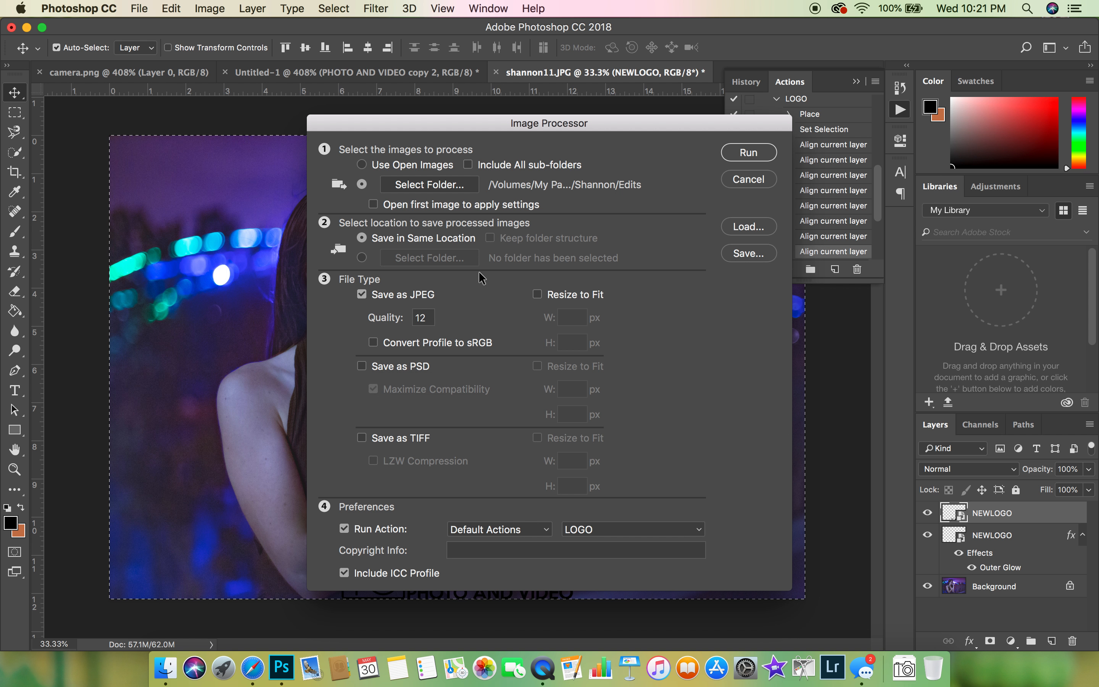
click(745, 153)
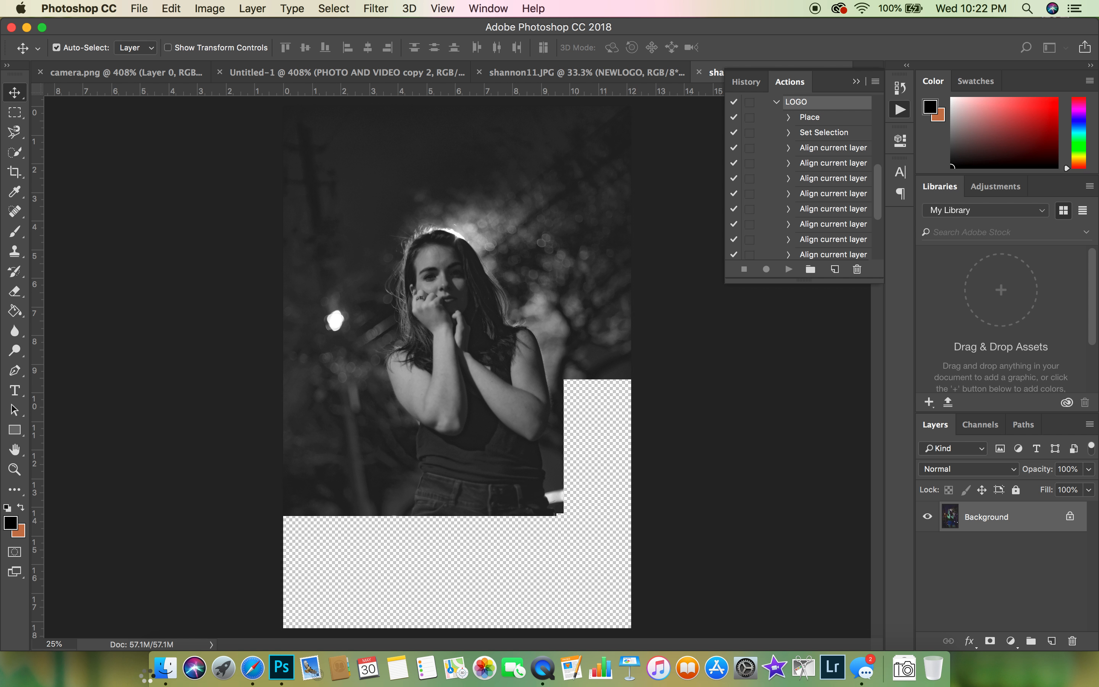
Switch to Finder, go to the beginning of the Edits folder and open its JPEG subfolder.
click(165, 676)
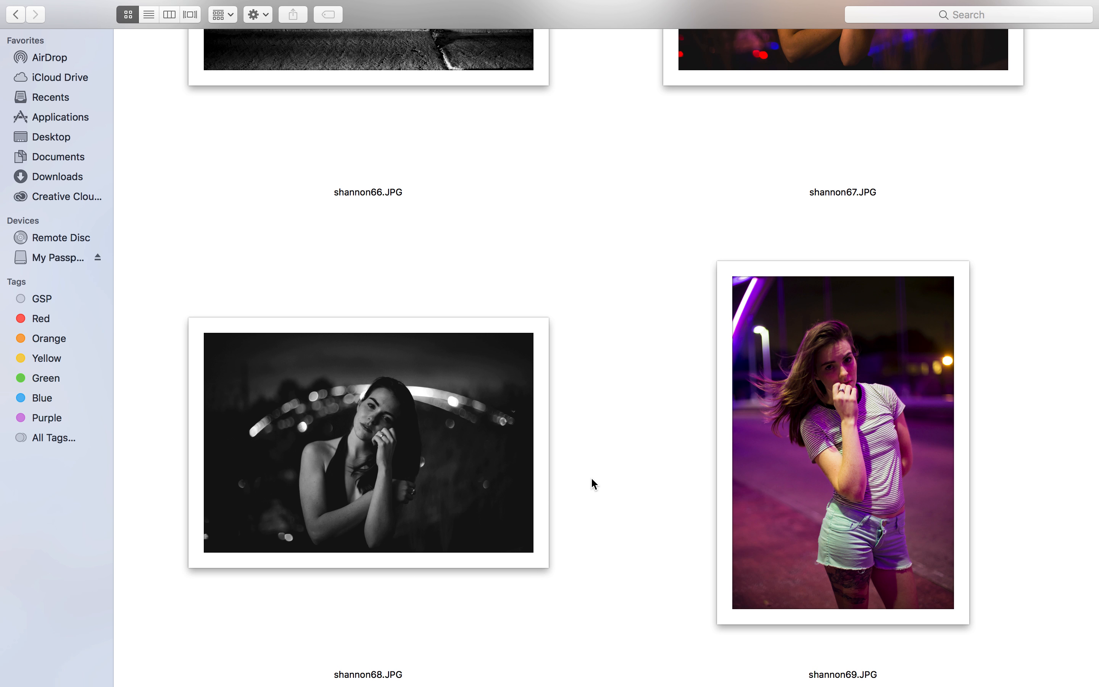
scroll(592, 481, down, 10)
scroll(618, 486, up, 5)
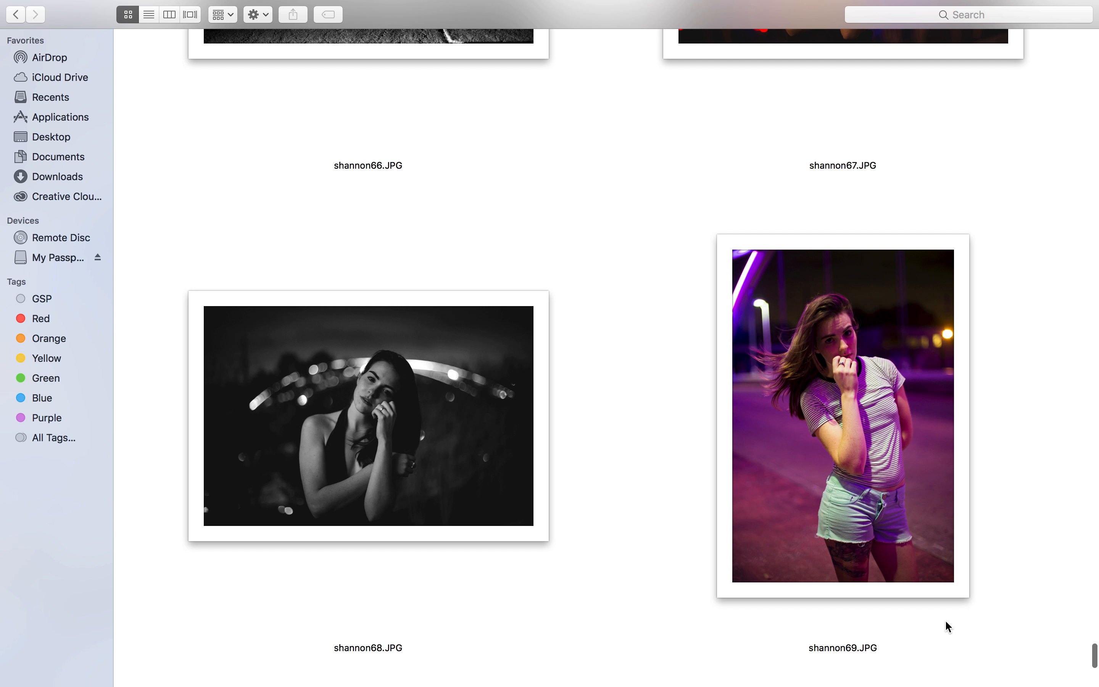
drag(1091, 653, 1009, 4)
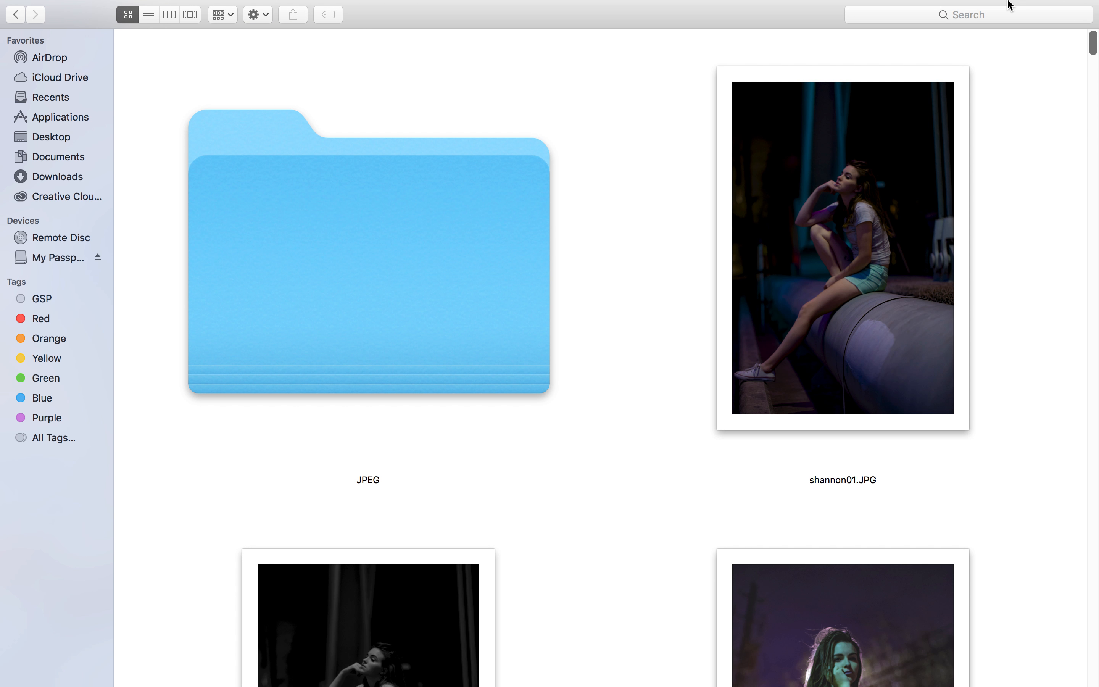
double_click(414, 244)
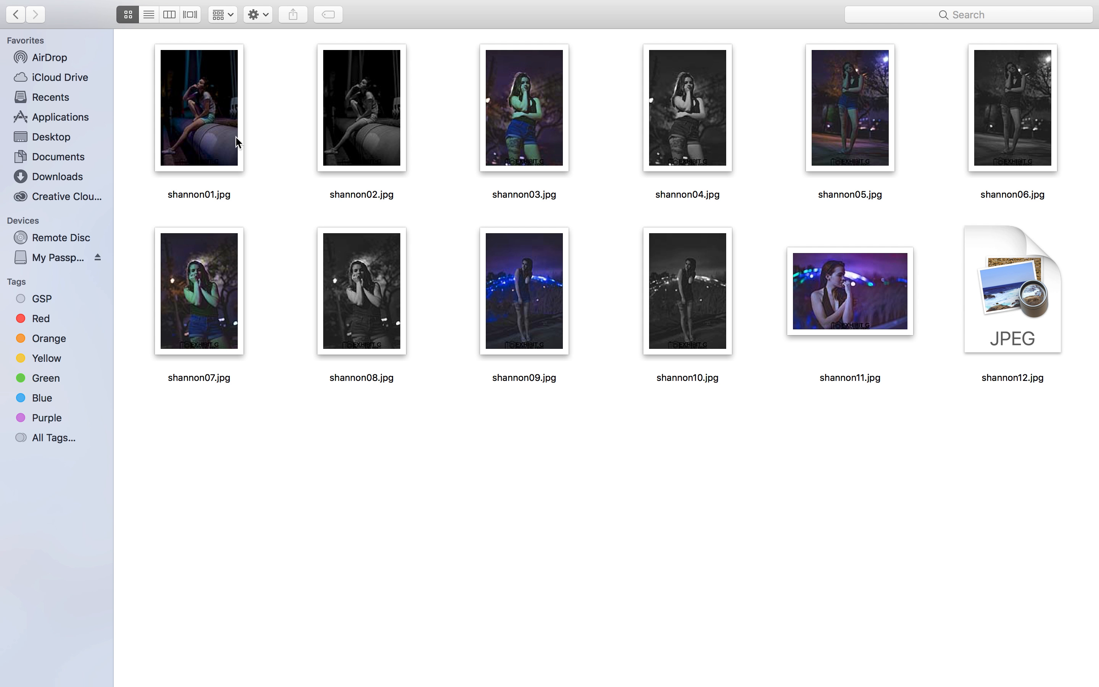
Inspect the logo watermark on processed portraits 01 and 15 in Preview, closing each and returning to the JPEG folder.
click(211, 138)
double_click(211, 143)
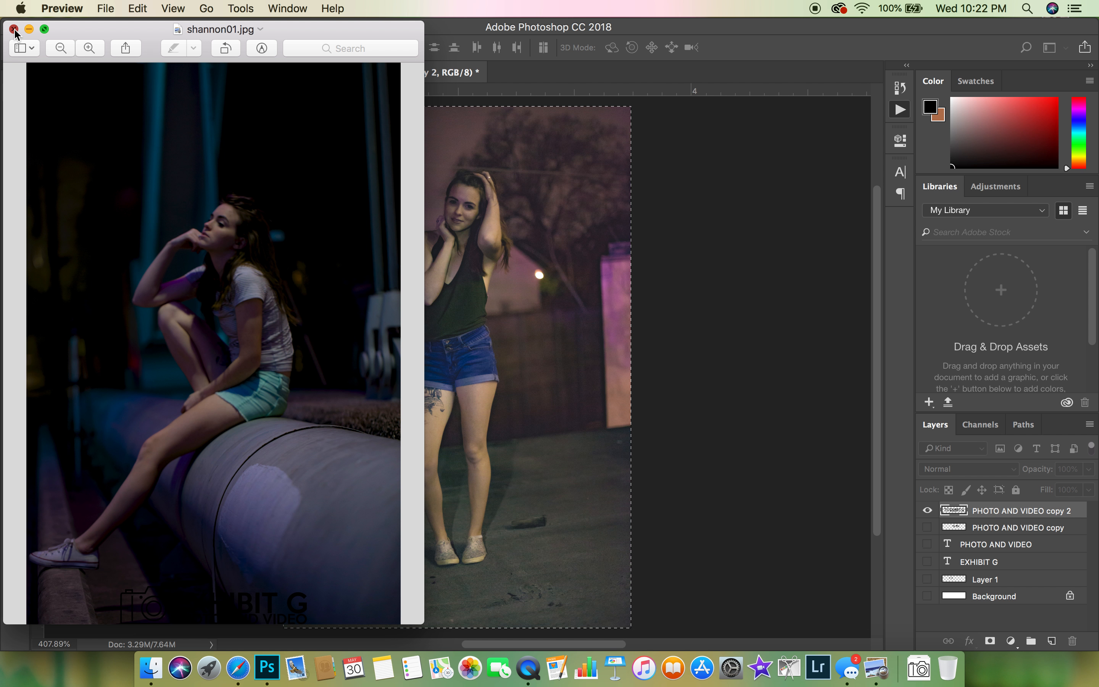
click(14, 29)
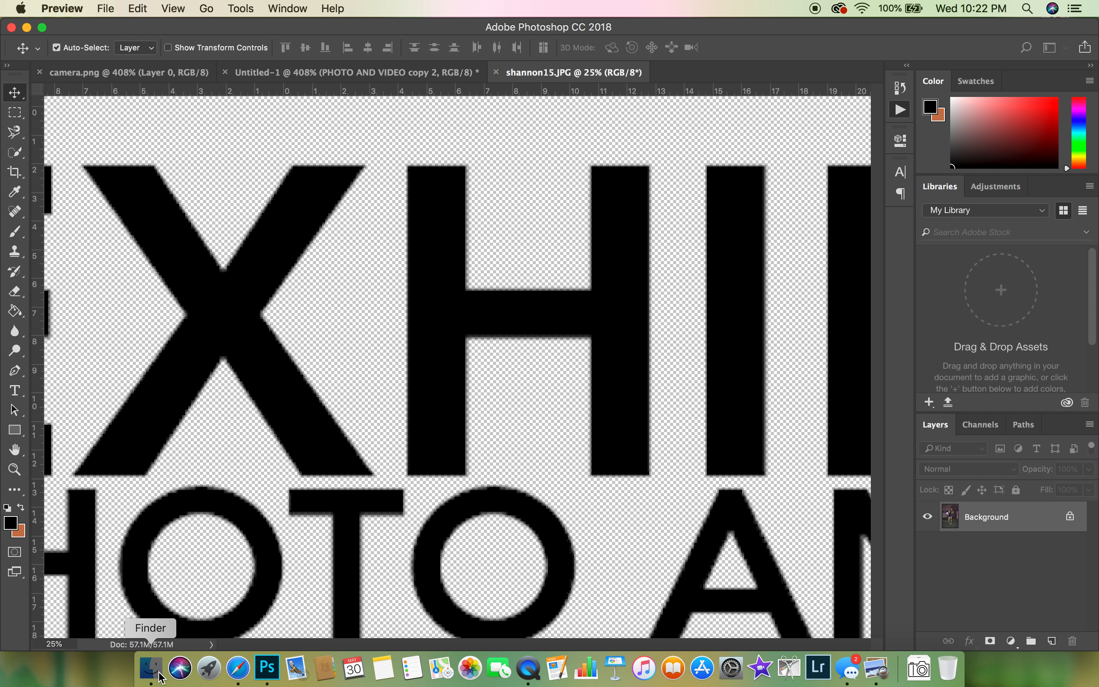
click(151, 668)
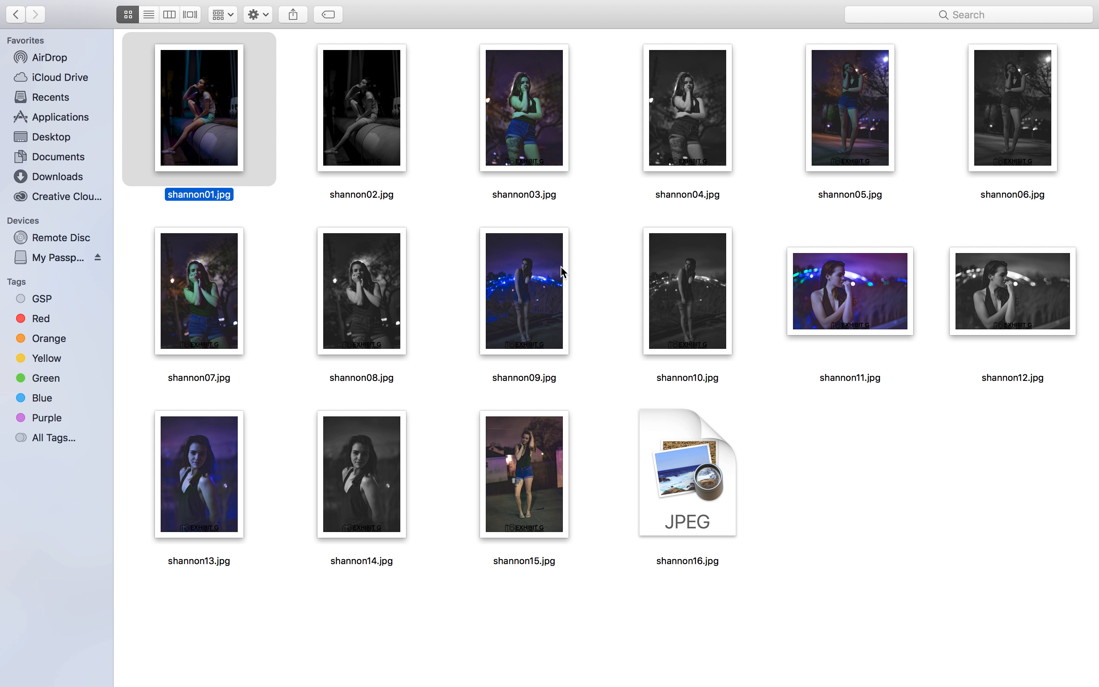
double_click(537, 506)
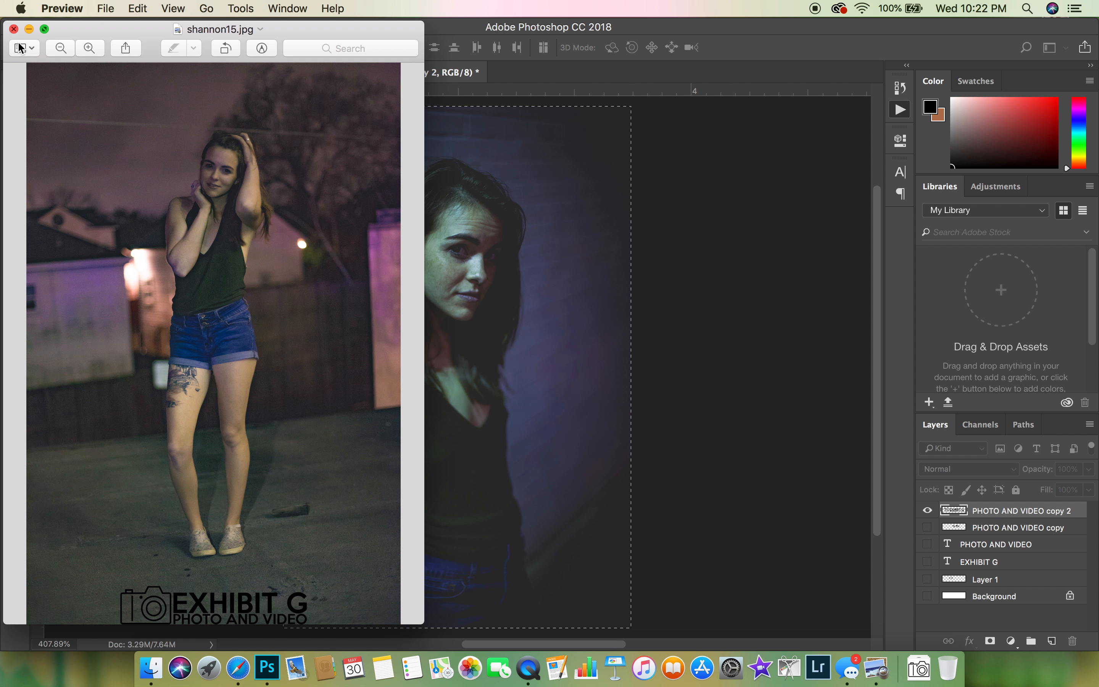
click(14, 28)
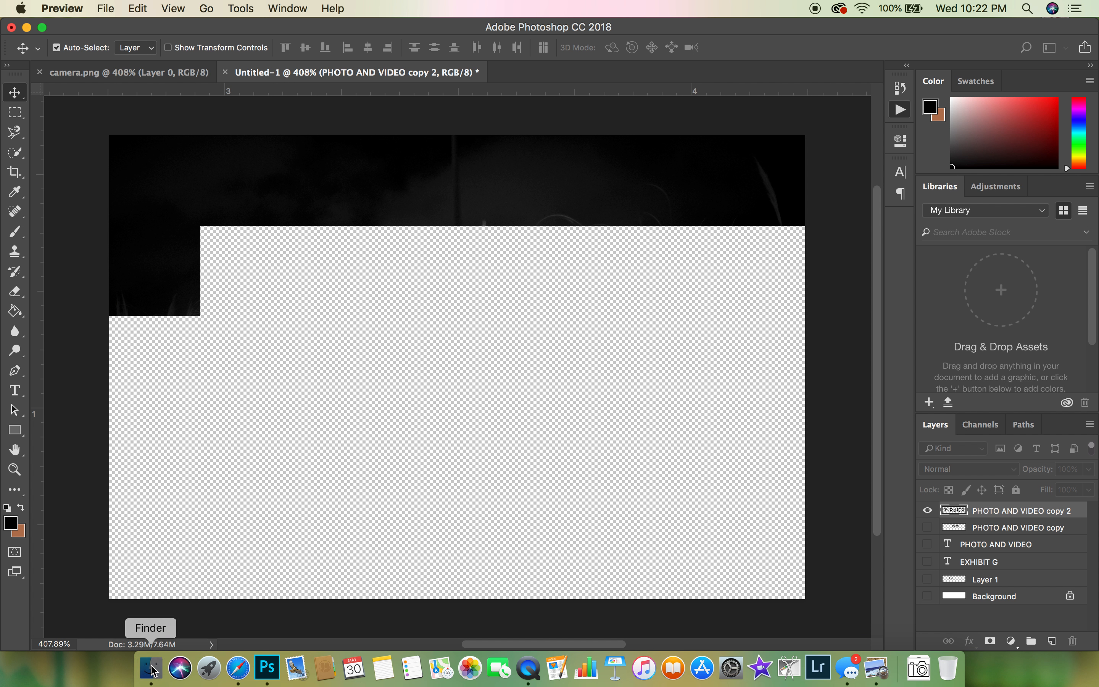
click(151, 667)
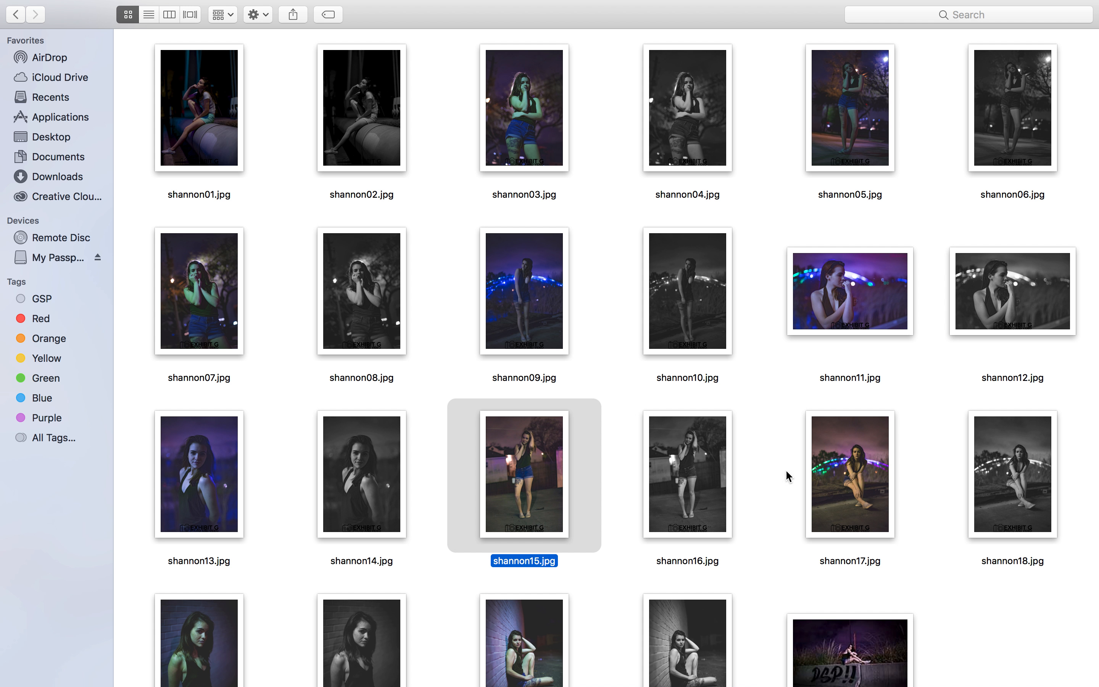
Check the watermark on vertical portrait 17 and horizontal portrait 11 in Preview, and return to the JPEG folder.
scroll(723, 508, down, 3)
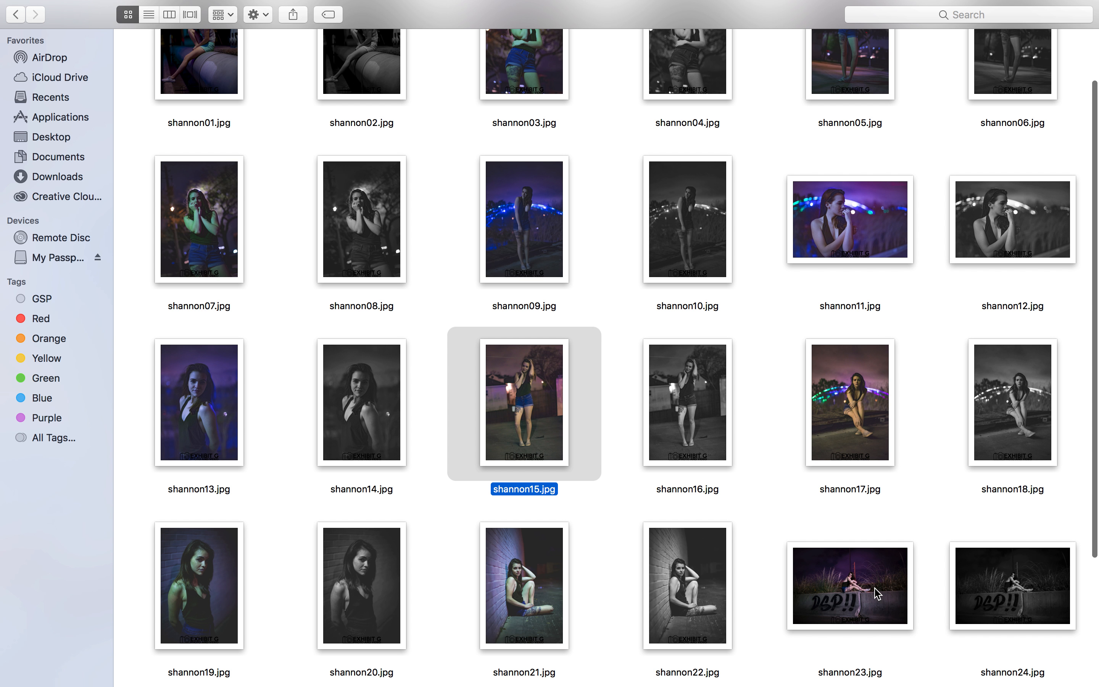
double_click(878, 412)
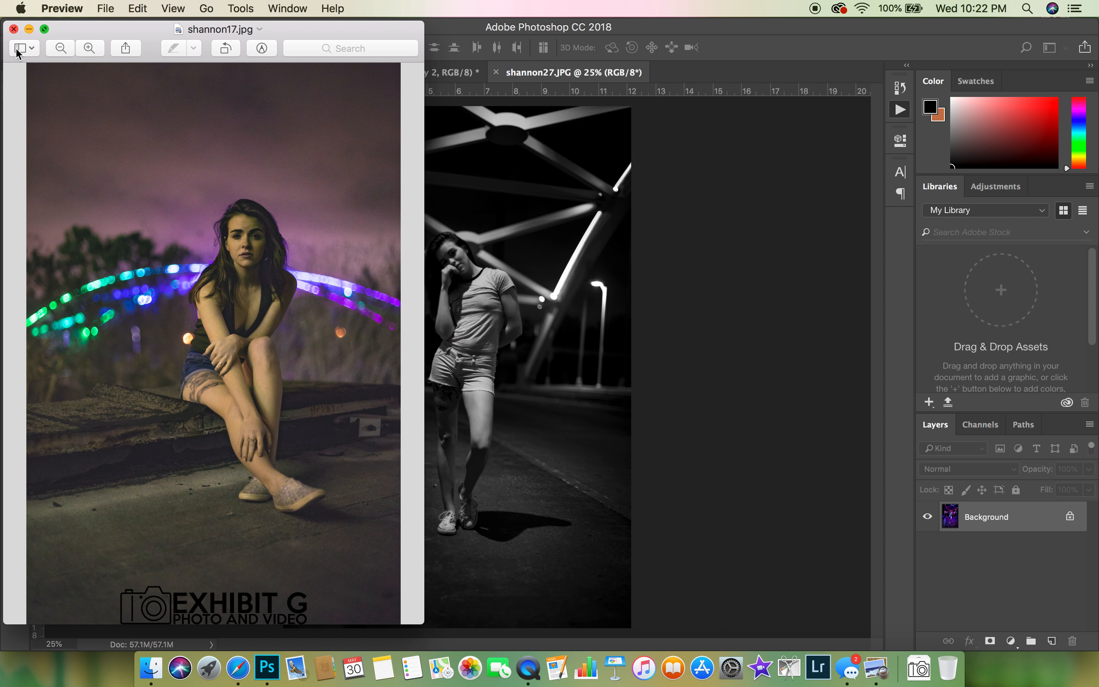
click(13, 29)
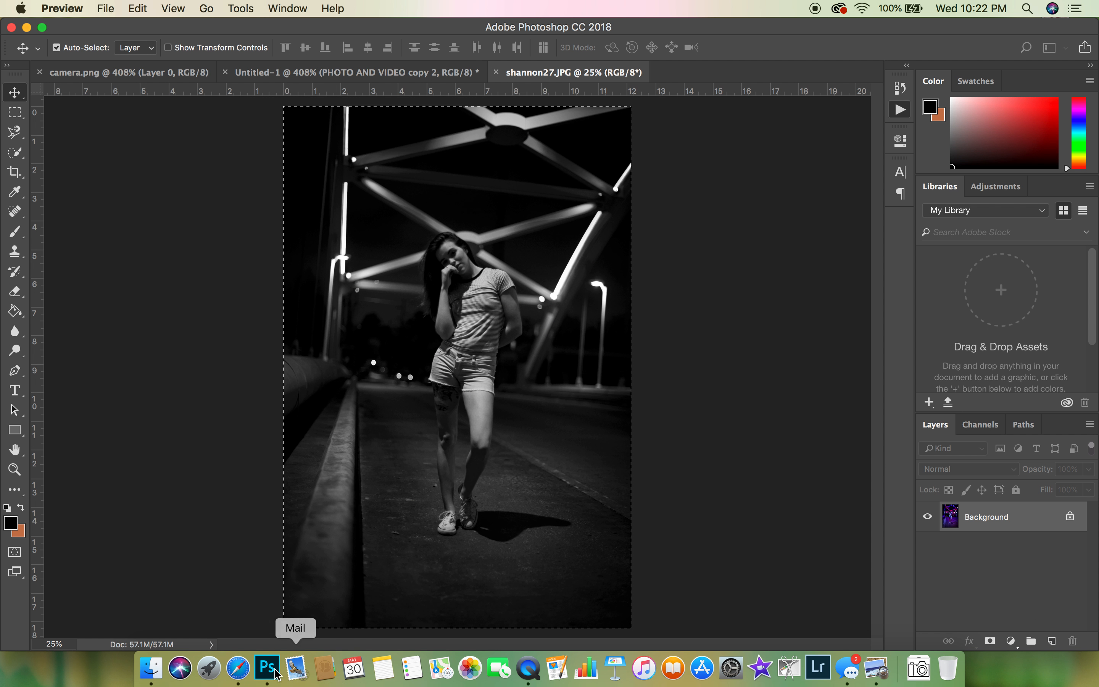
click(162, 668)
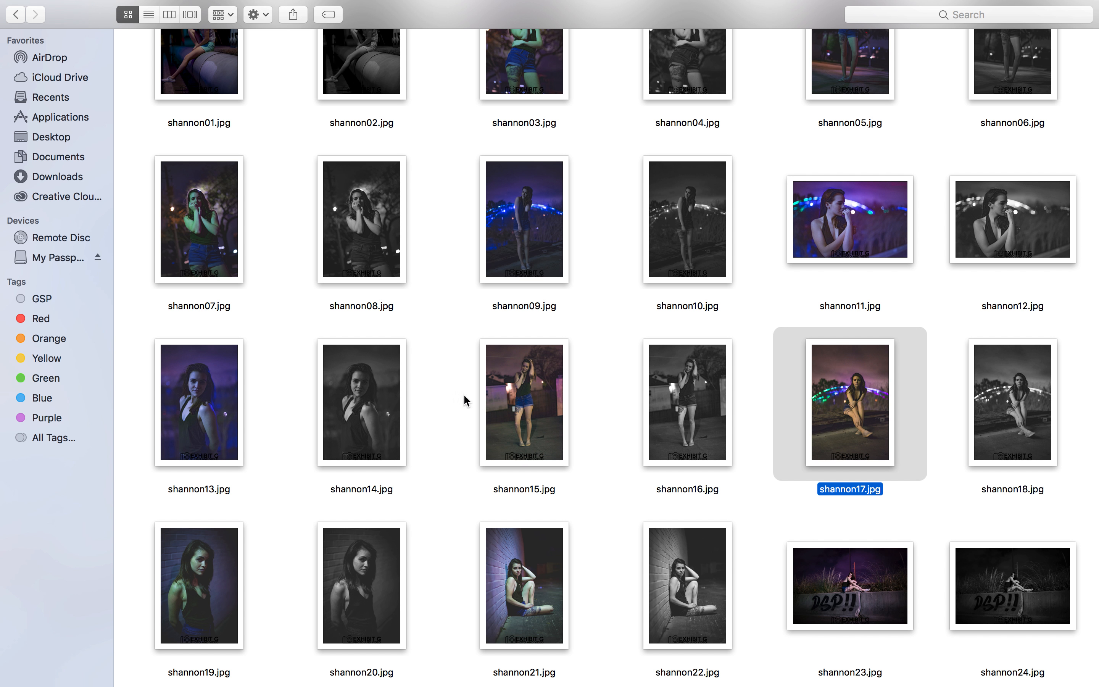
click(794, 219)
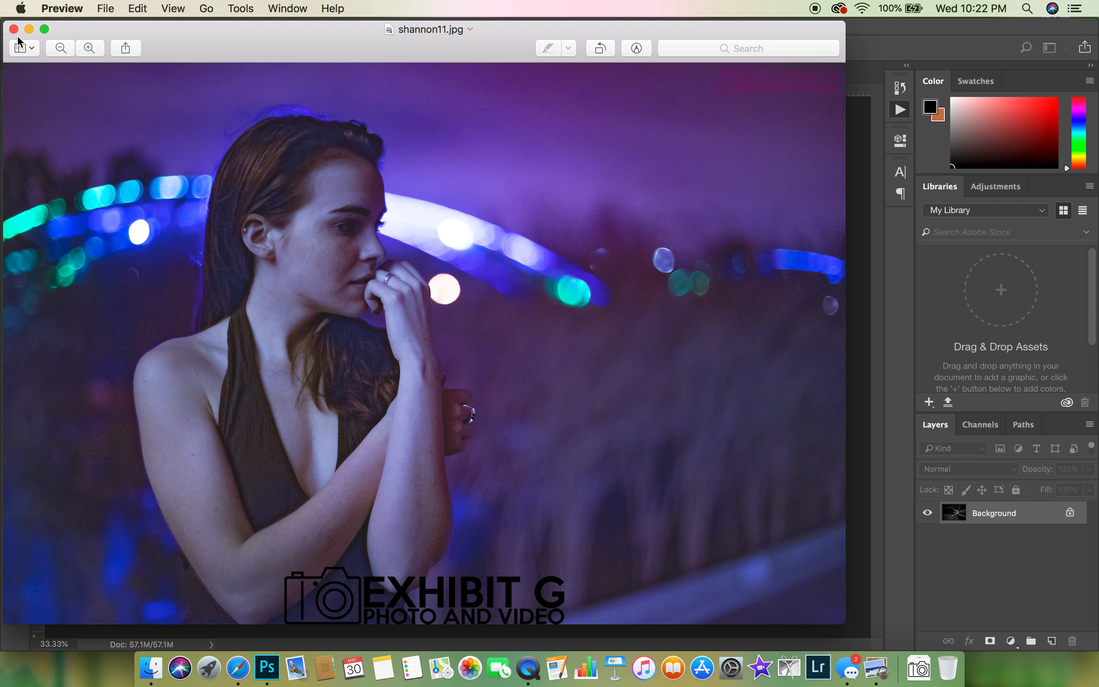
key(super+w)
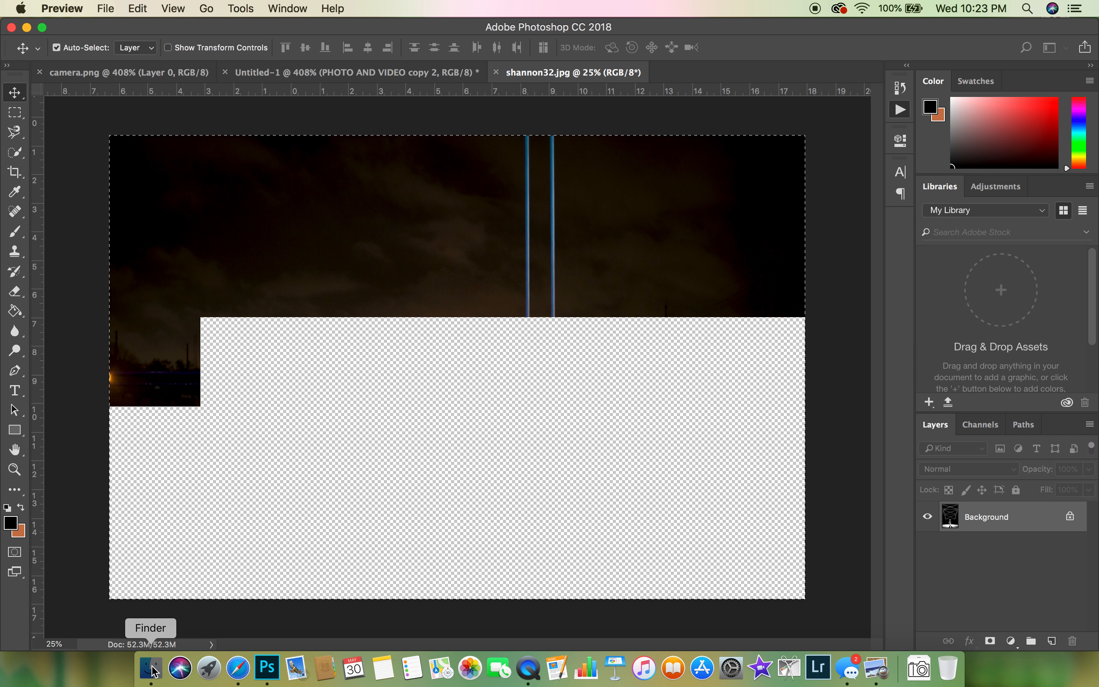
click(151, 667)
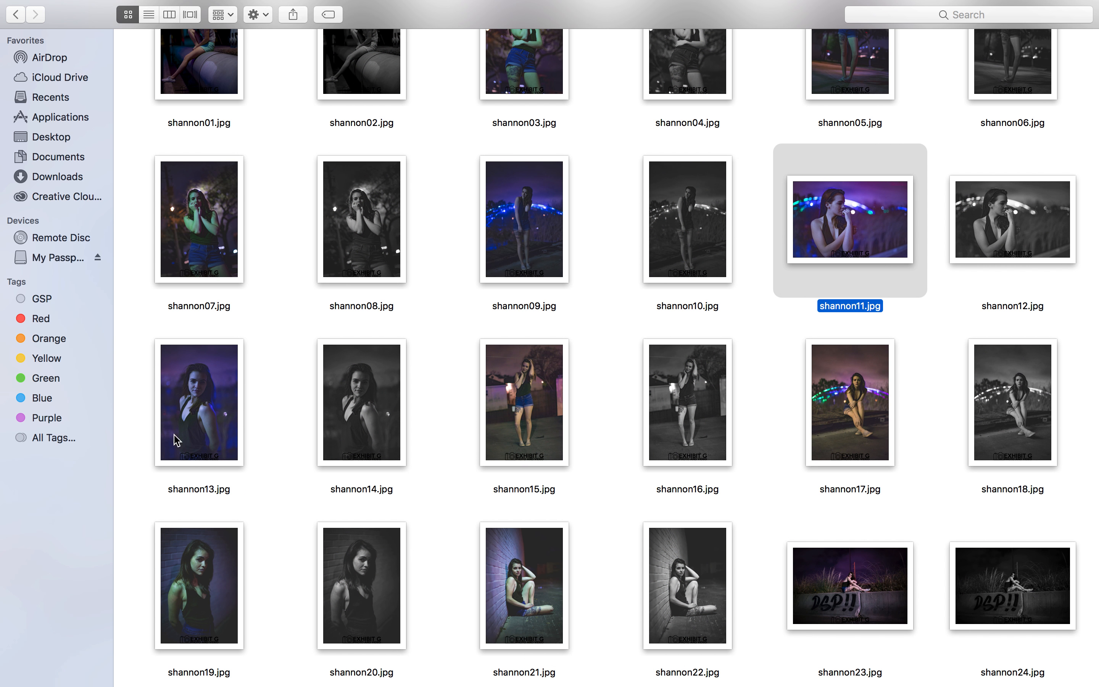
Examine the logo placement on processed portraits 33 and 41 in Preview, and return to the JPEG folder.
scroll(613, 338, down, 8)
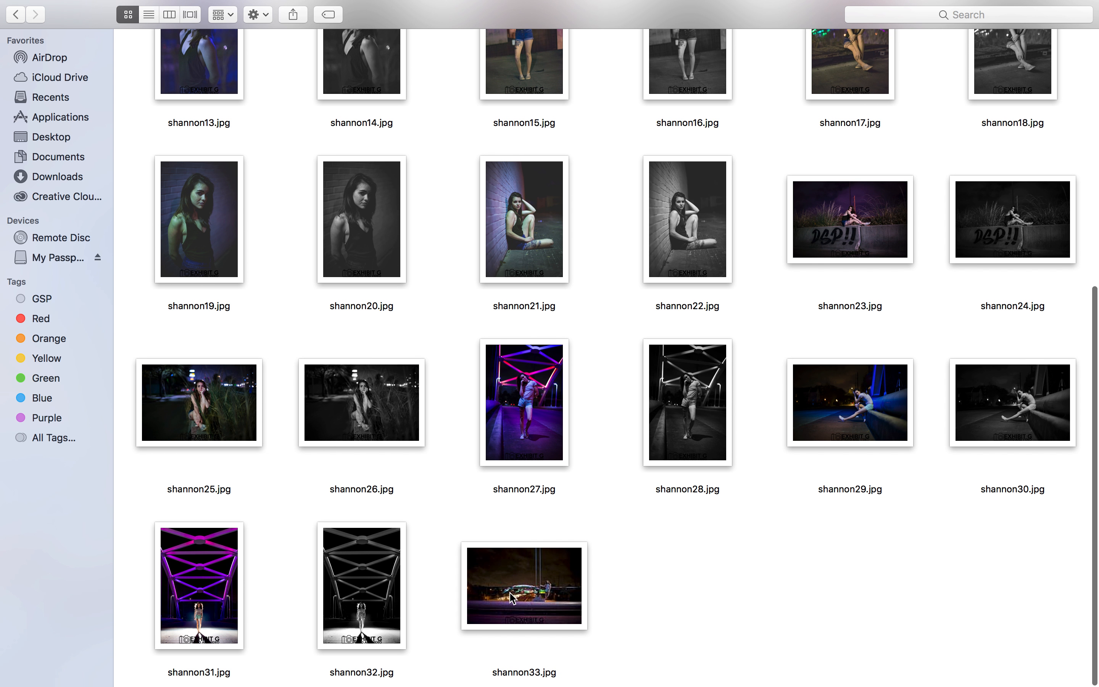
click(545, 597)
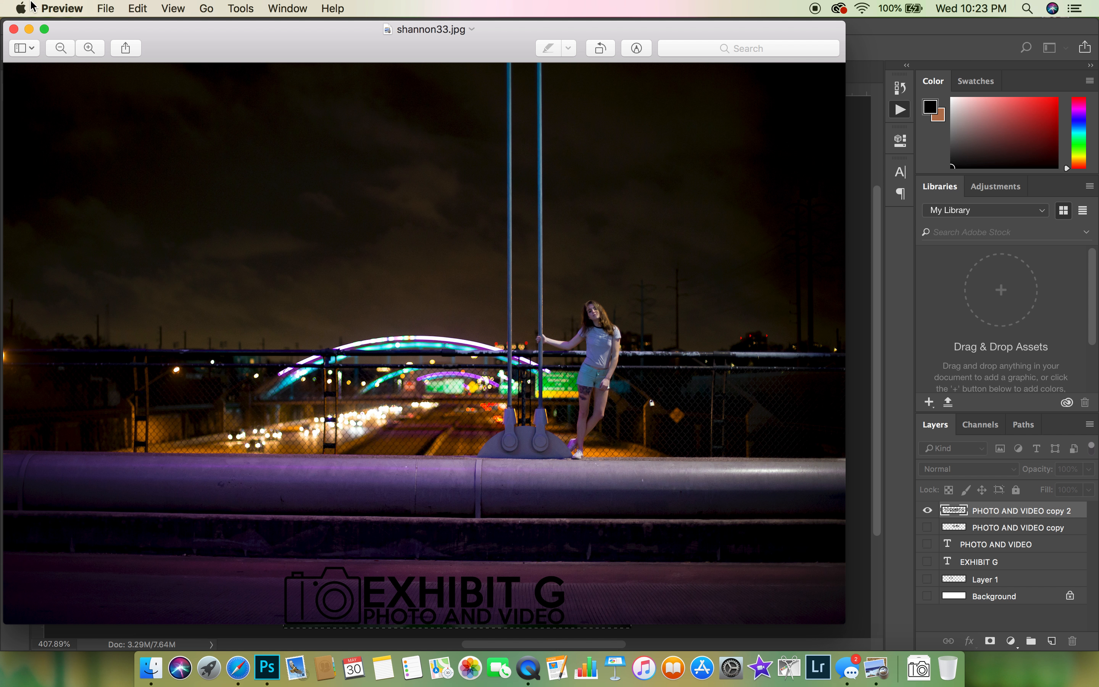
click(14, 29)
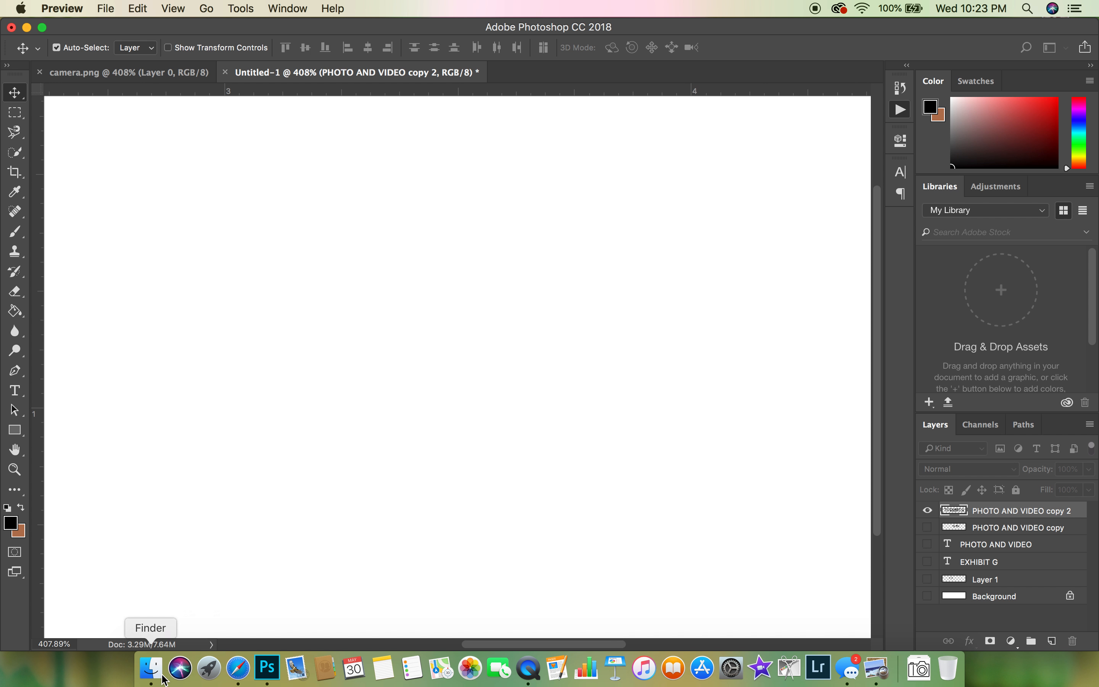
click(159, 676)
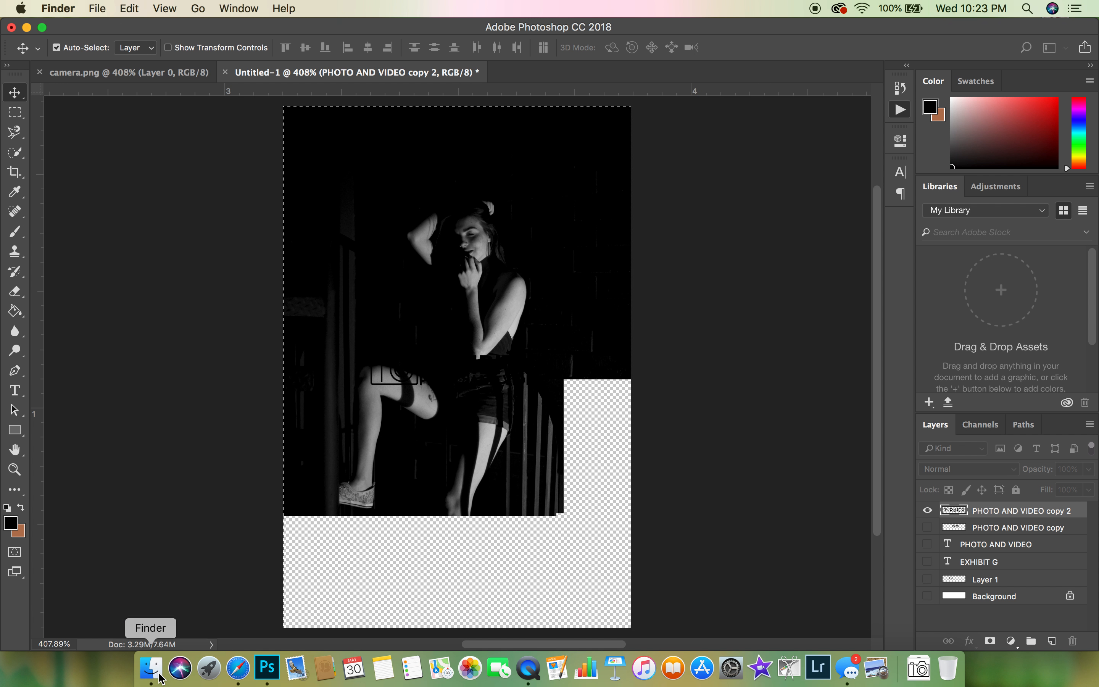
scroll(468, 398, down, 5)
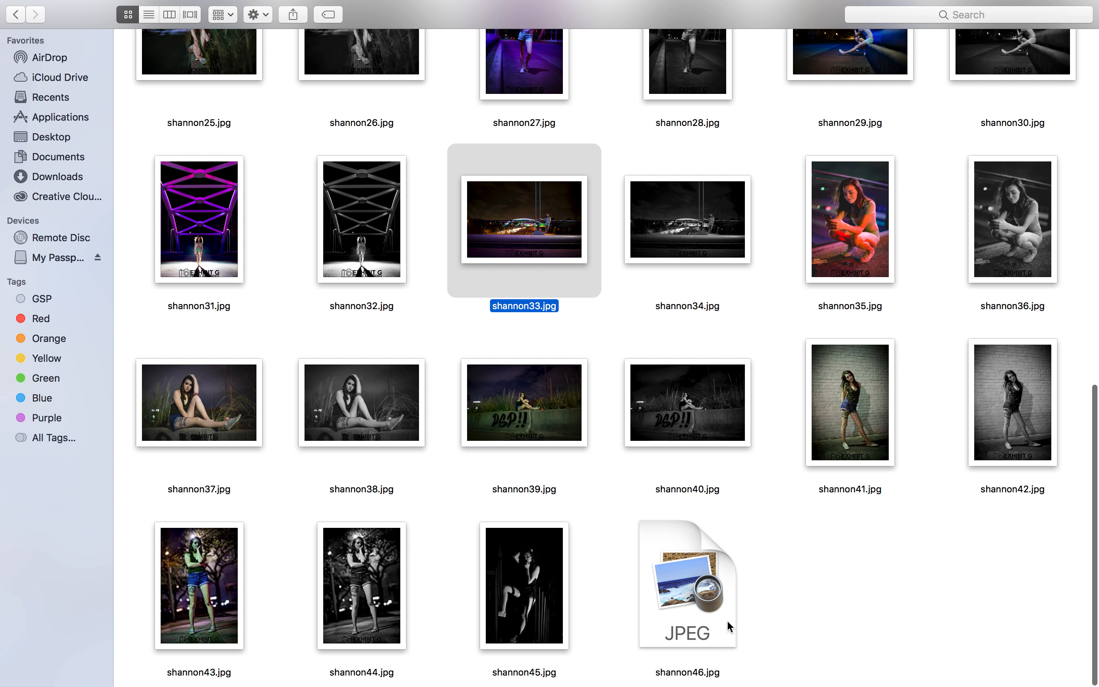
double_click(832, 434)
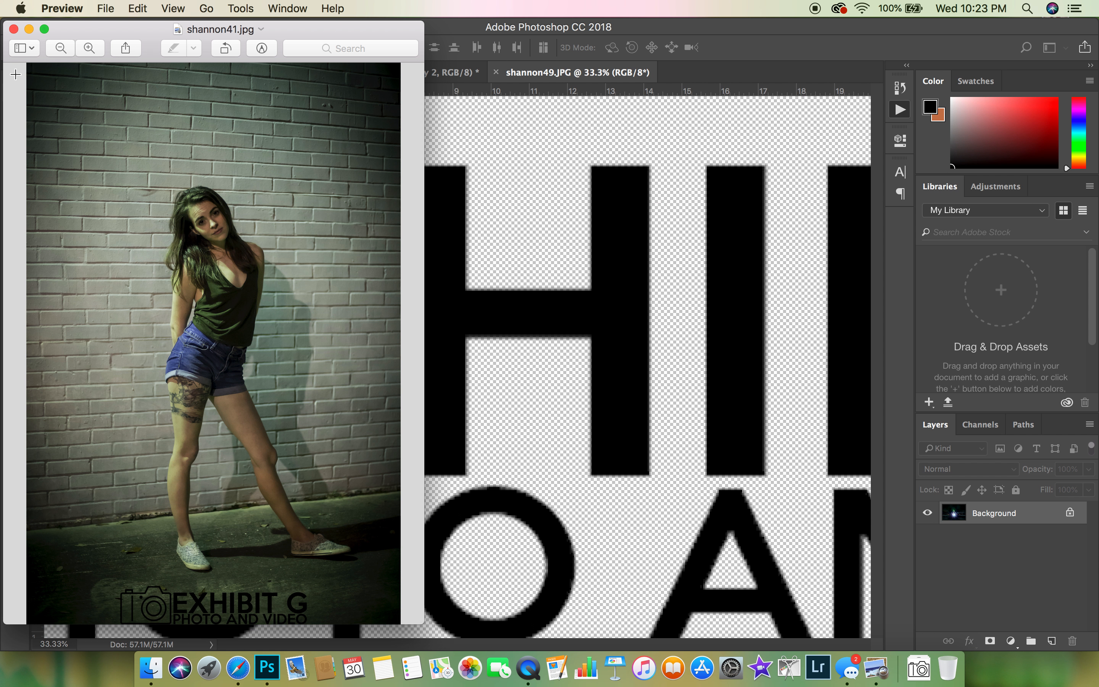
click(11, 31)
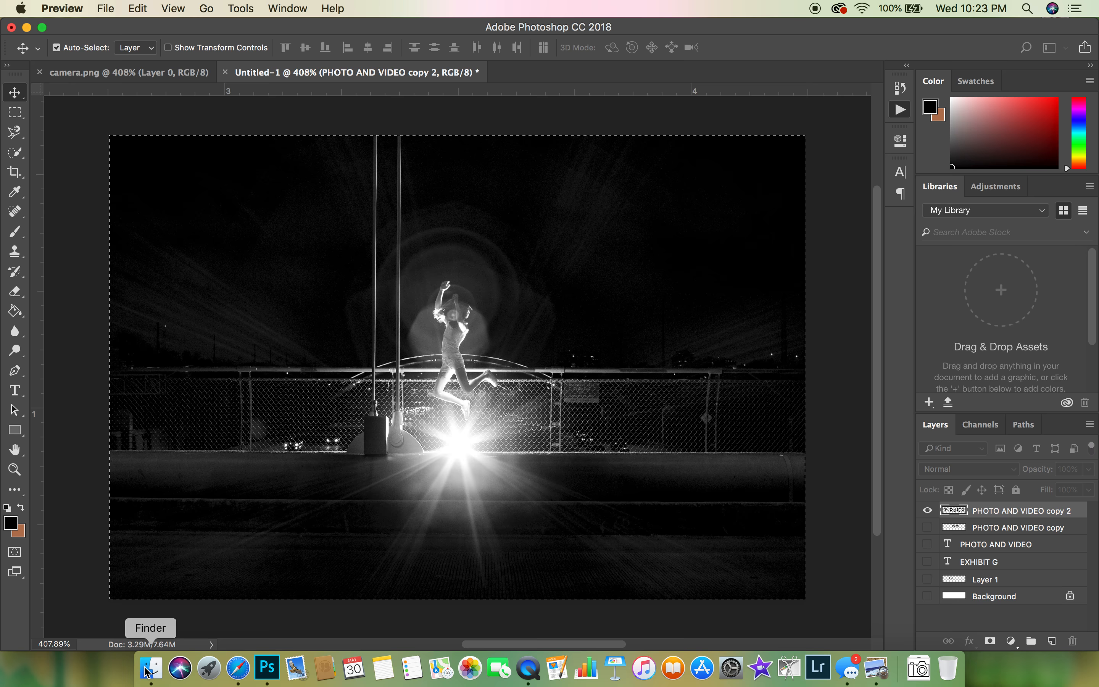
click(148, 669)
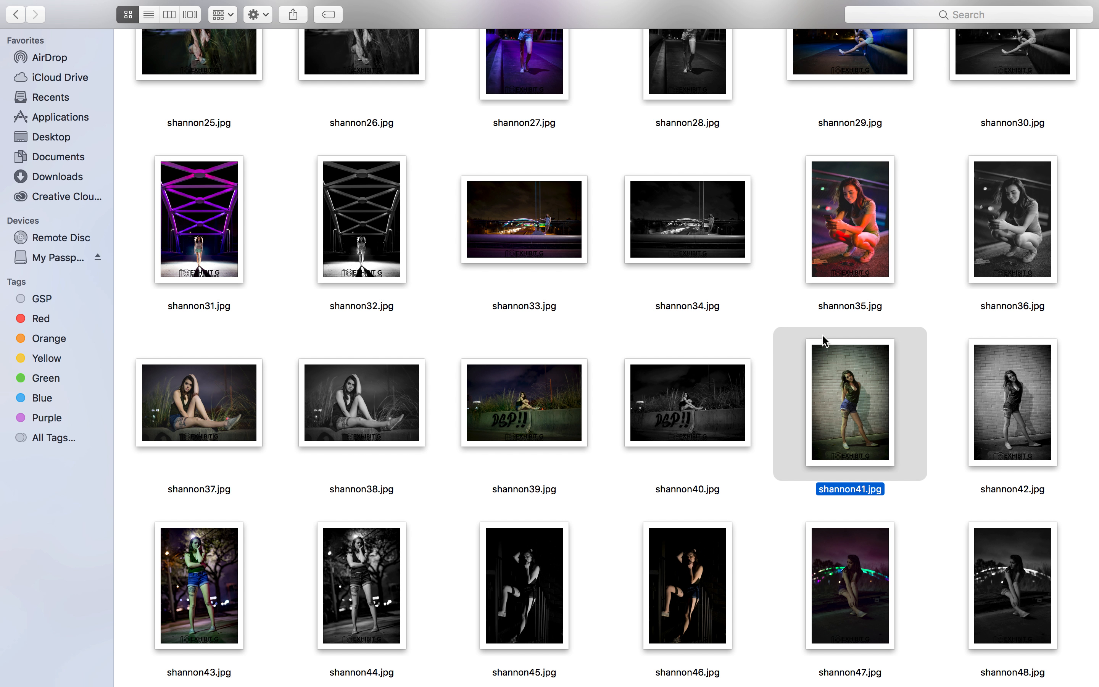
View processed portrait 35 in Preview, close it, and look through the JPEG folder to its end and back to the beginning.
click(868, 230)
double_click(867, 229)
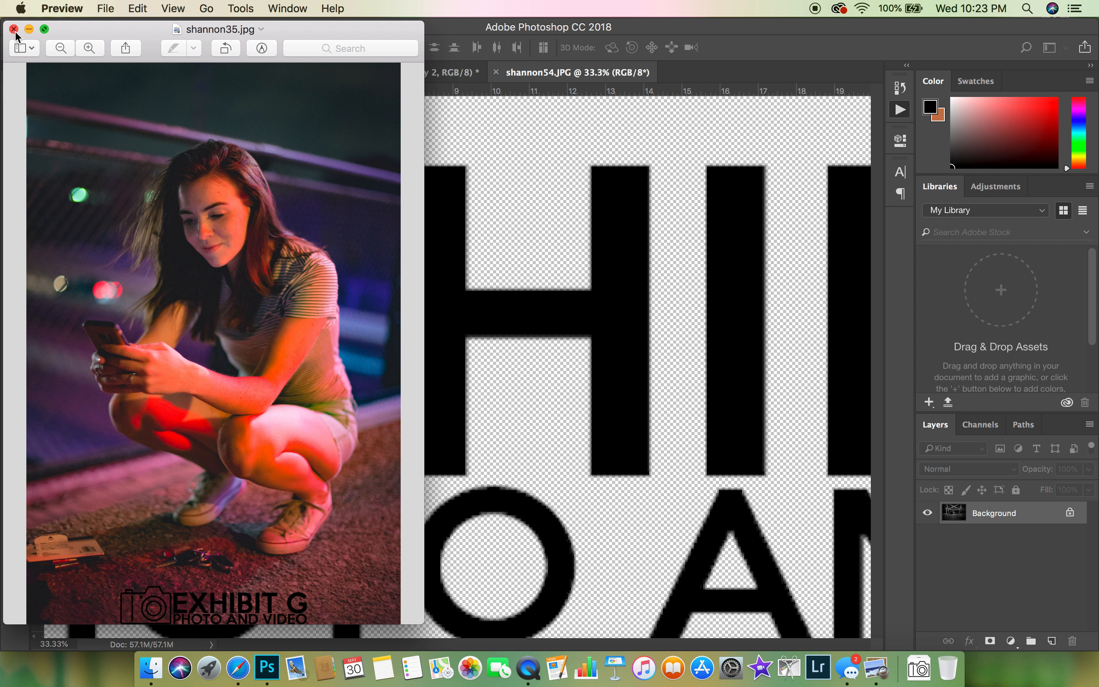
click(13, 29)
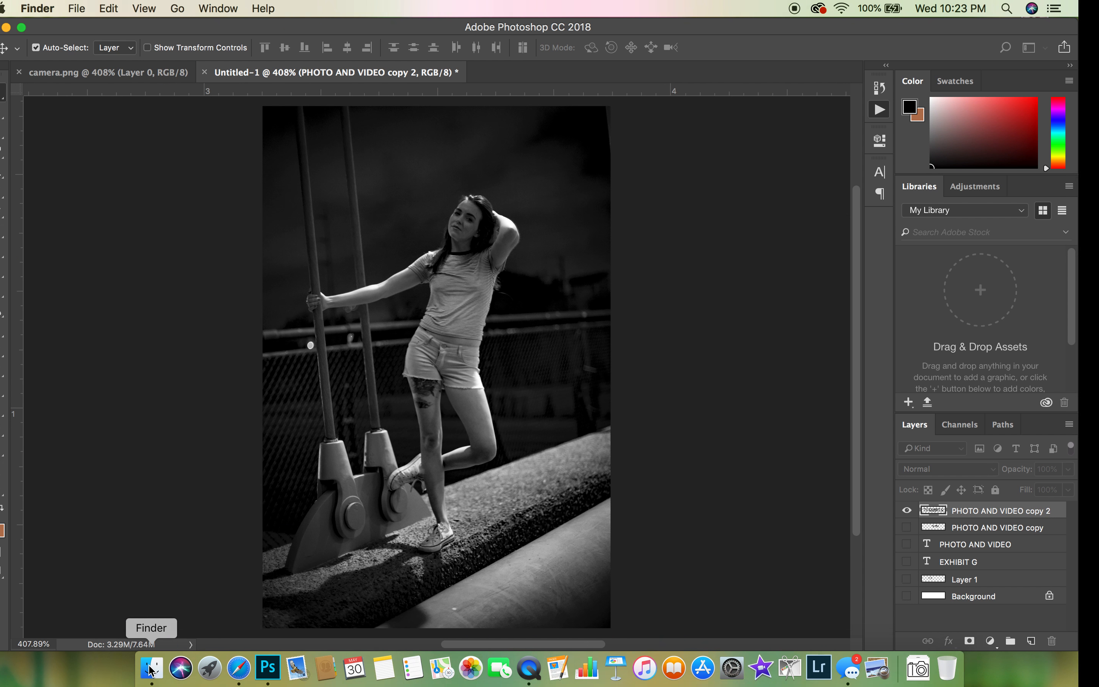
click(151, 668)
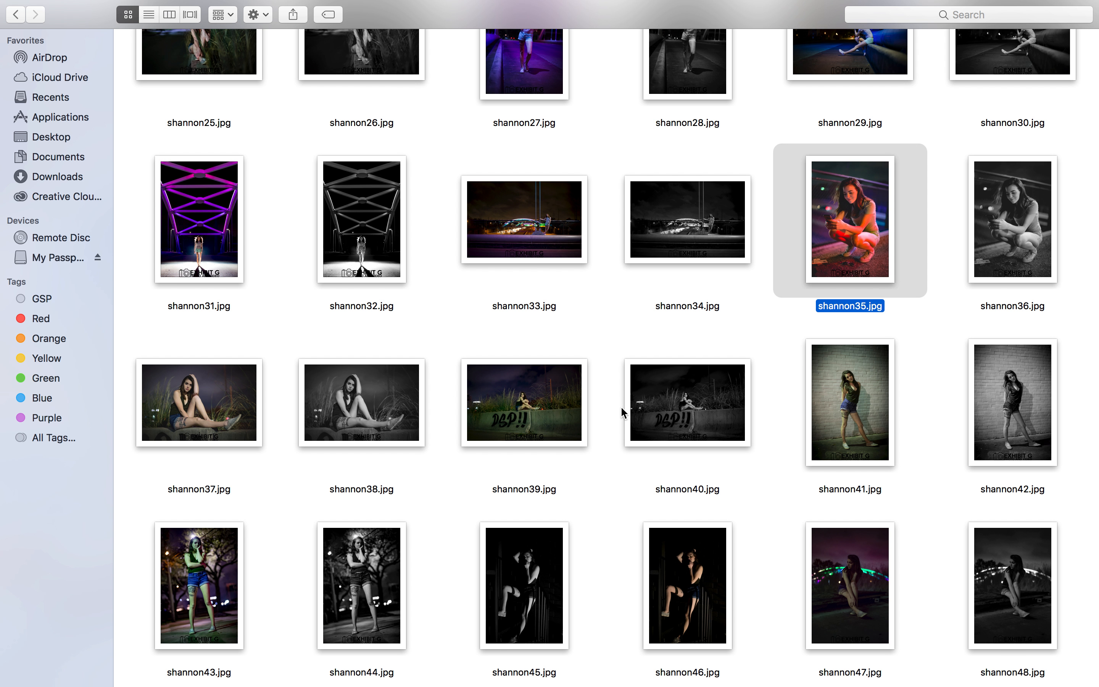
scroll(619, 410, down, 8)
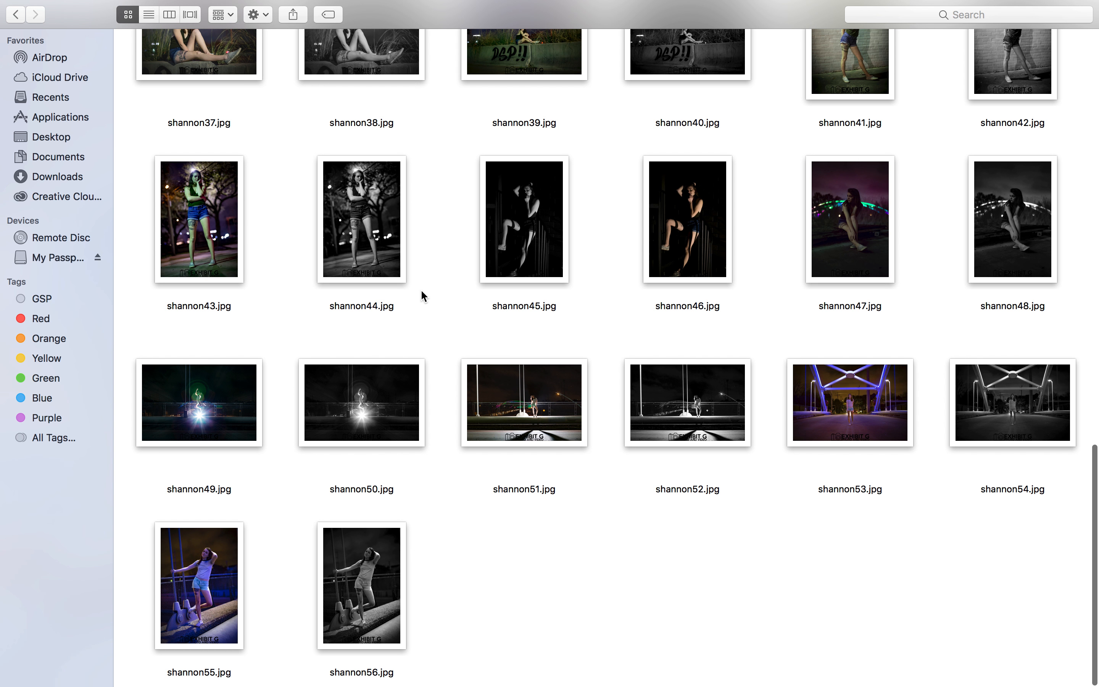
scroll(489, 343, up, 12)
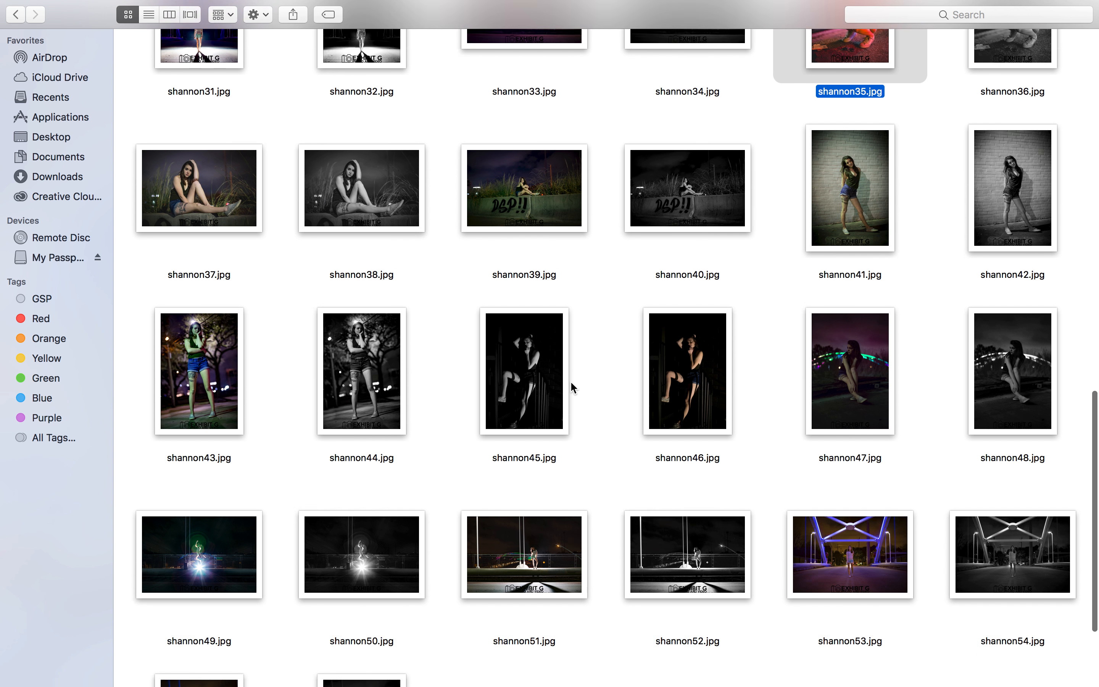
scroll(626, 398, up, 10)
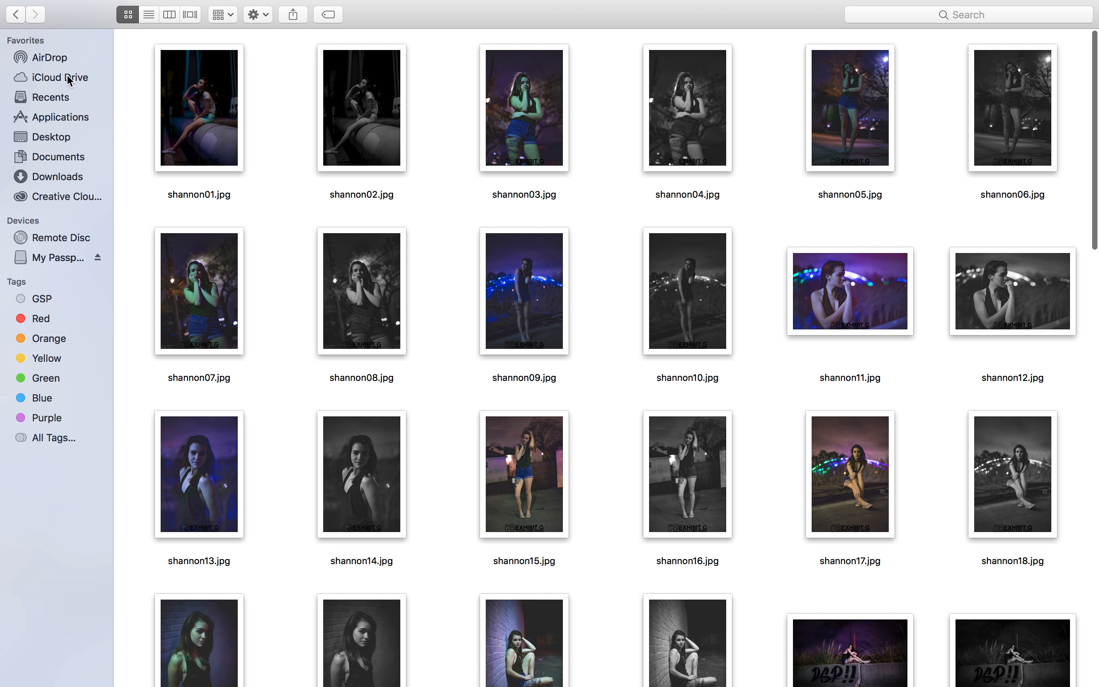
key(ctrl+Up)
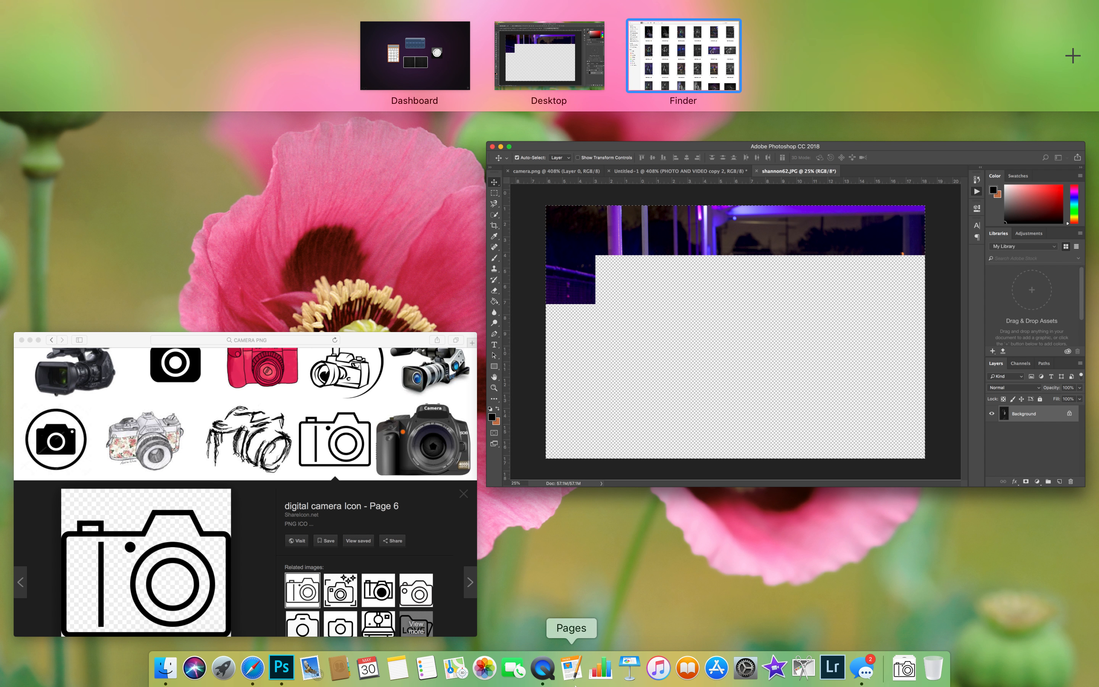
click(542, 668)
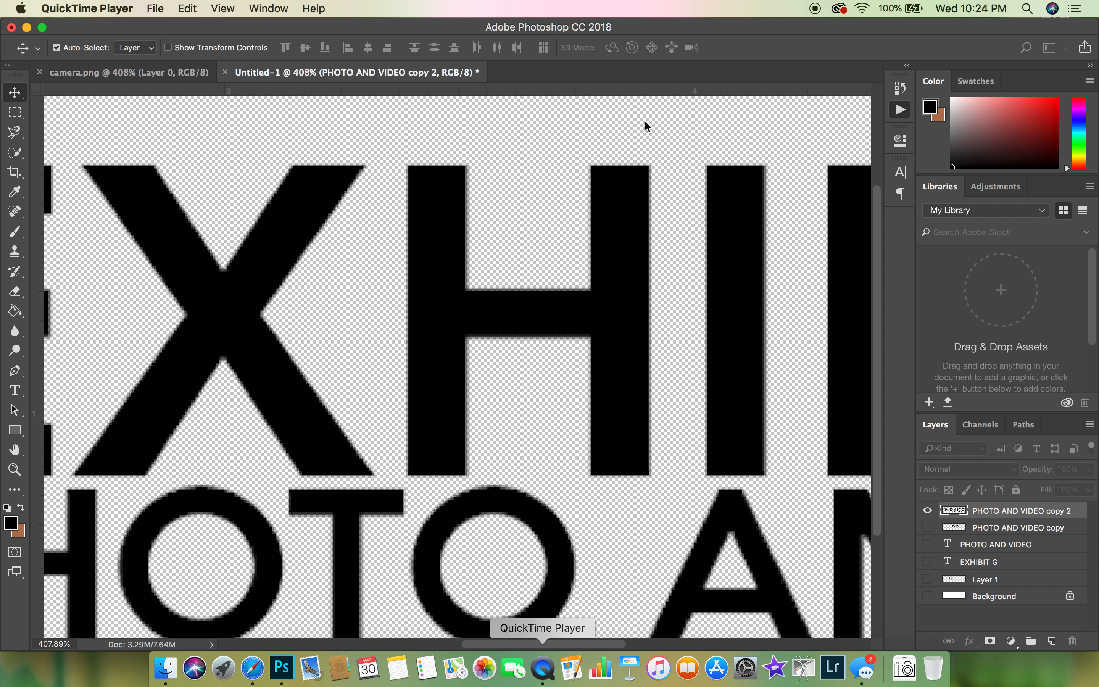